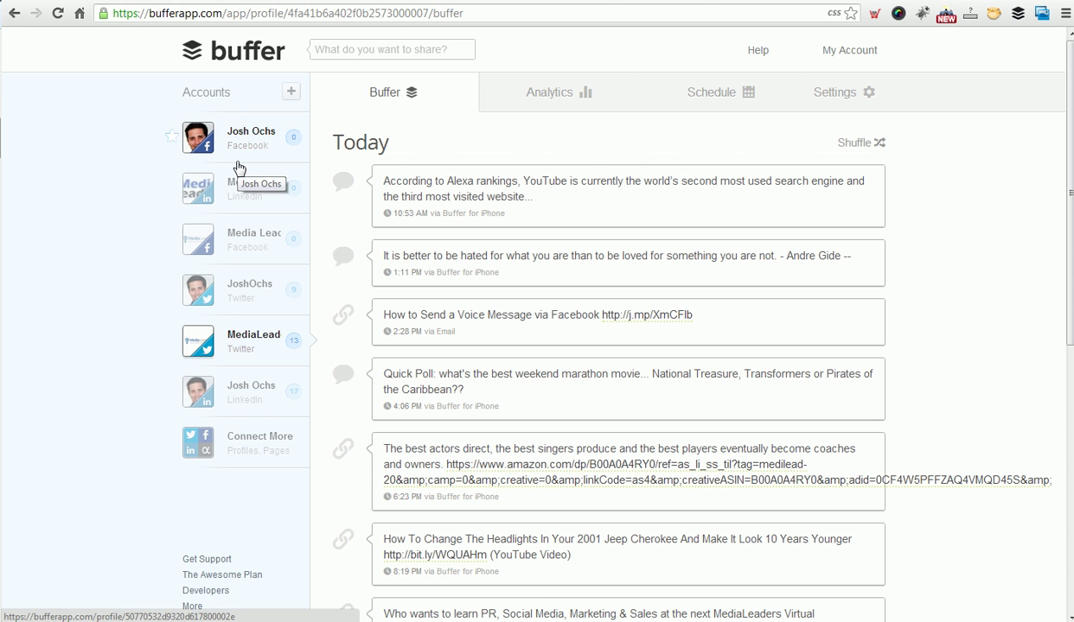
Scroll through the MediaLeaders Twitter queue in Buffer.
{"action": "scroll", "coordinate": [675, 320], "scroll_direction": "down", "scroll_amount": 5}
{"action": "scroll", "coordinate": [734, 320], "scroll_direction": "up", "scroll_amount": 5}
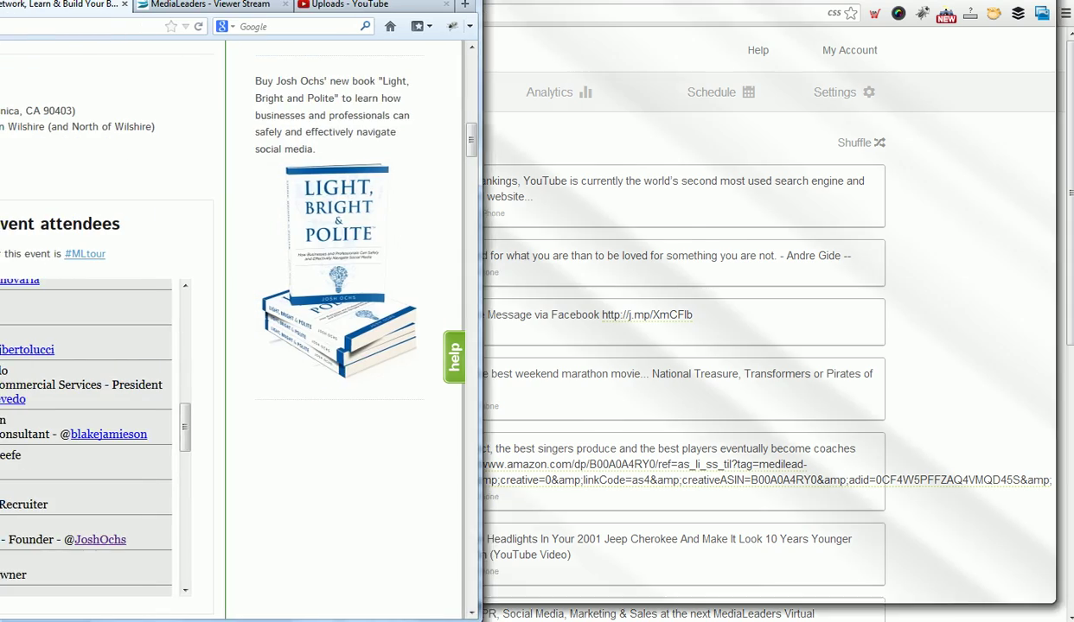
Review the Los Angeles tour page's networking attendee list, then move aside and minimize that window.
{"action": "scroll", "coordinate": [467, 61], "scroll_direction": "up", "scroll_amount": 10}
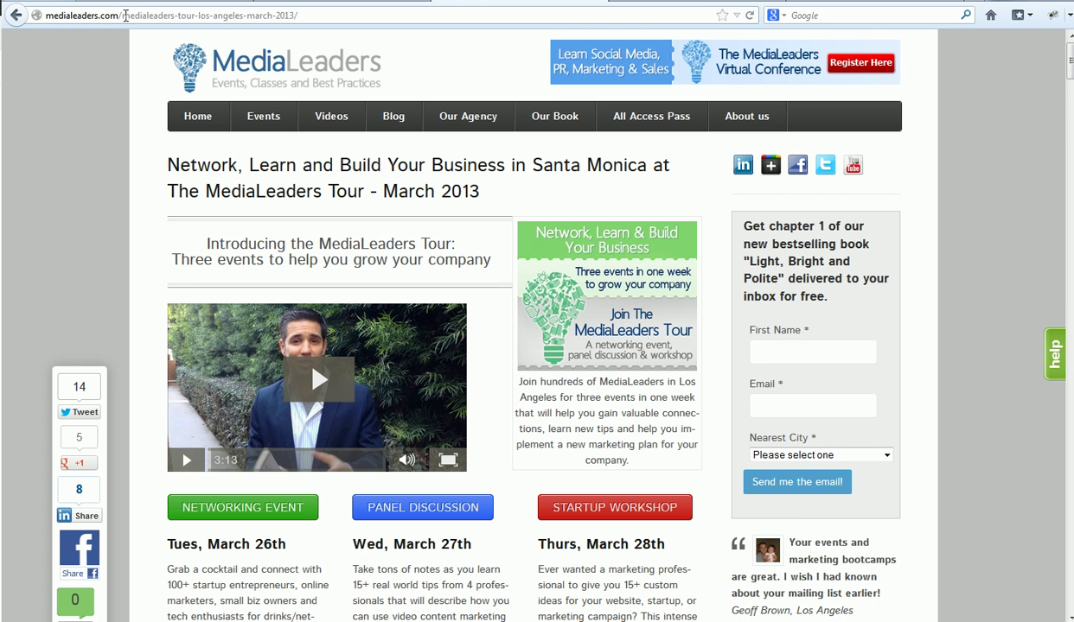
{"action": "left_click_drag", "start_coordinate": [162, 165], "coordinate": [445, 187]}
{"action": "left_click", "coordinate": [454, 192]}
{"action": "scroll", "coordinate": [130, 203], "scroll_direction": "down", "scroll_amount": 4}
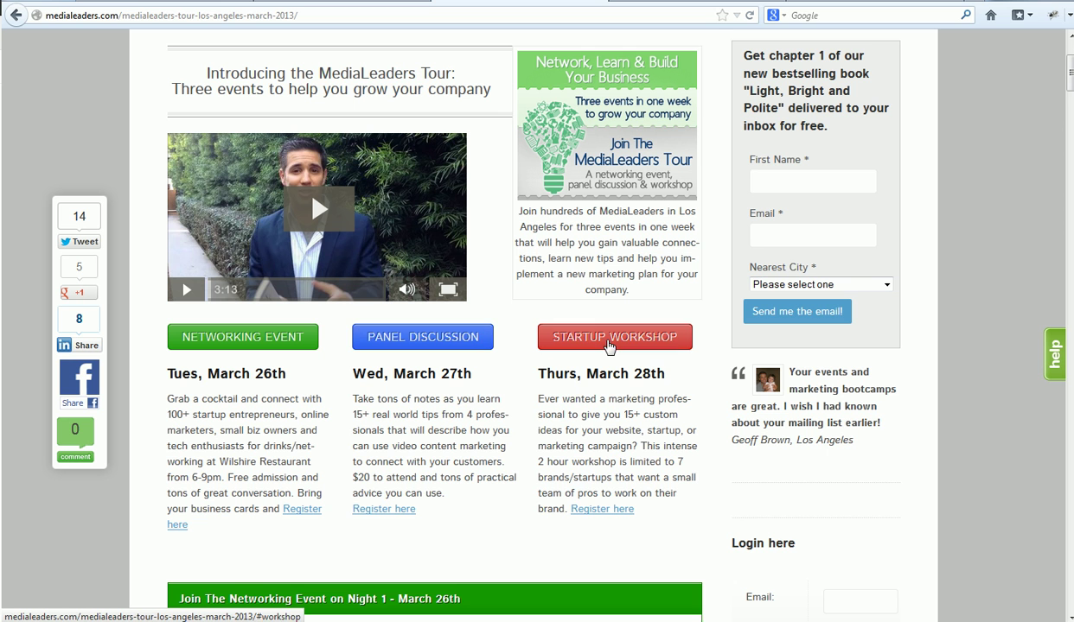
{"action": "left_click_drag", "start_coordinate": [1070, 72], "coordinate": [1069, 112]}
{"action": "scroll", "coordinate": [358, 197], "scroll_direction": "down", "scroll_amount": 6}
{"action": "scroll", "coordinate": [355, 198], "scroll_direction": "up", "scroll_amount": 1}
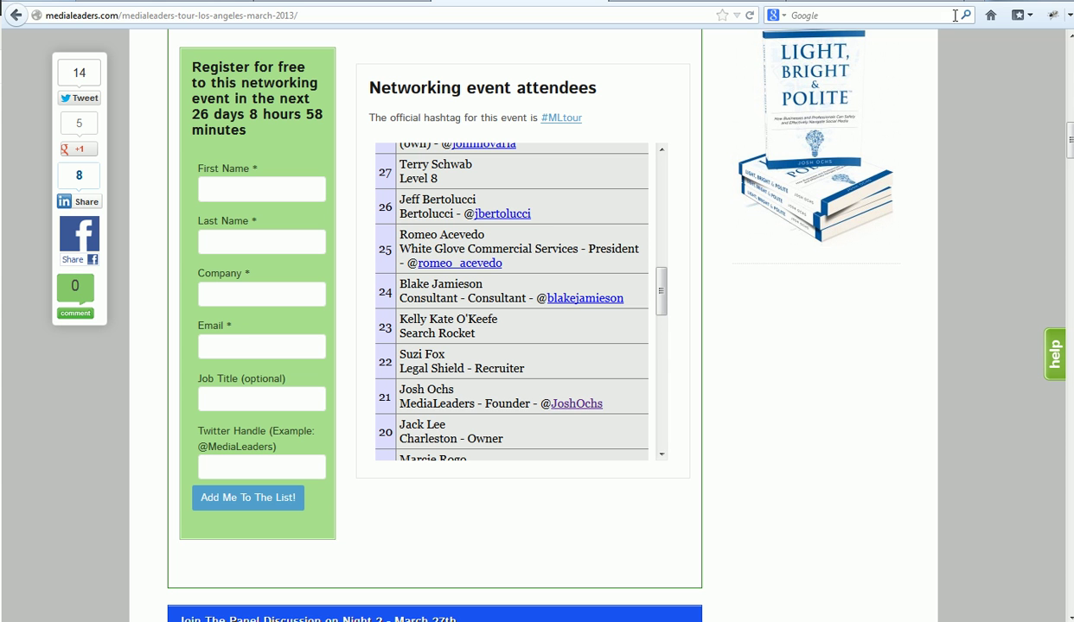
{"action": "left_click_drag", "start_coordinate": [946, 2], "coordinate": [327, 76]}
{"action": "left_click", "coordinate": [421, 66]}
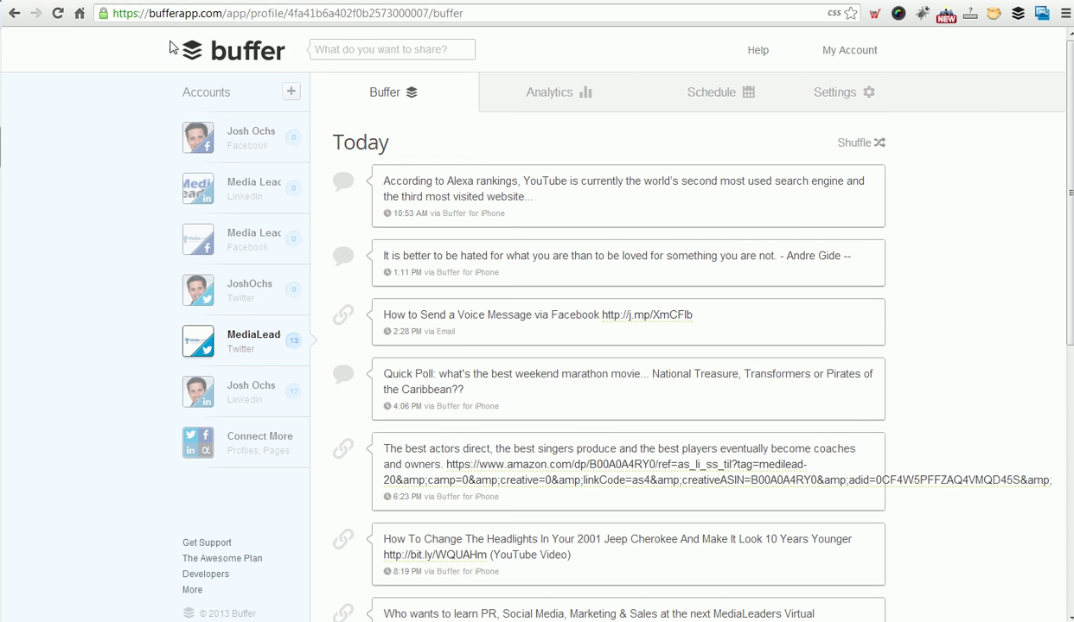
Start a new Buffer post reading "We're excited to have".
{"action": "left_click", "coordinate": [348, 49]}
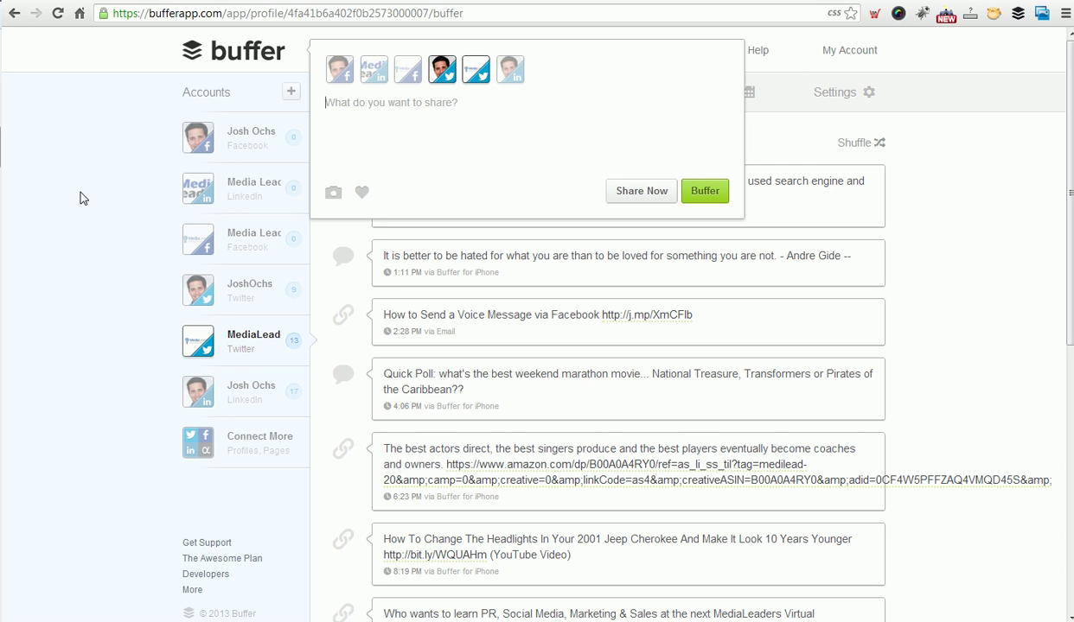
{"action": "left_click", "coordinate": [80, 196]}
{"action": "left_click", "coordinate": [361, 54]}
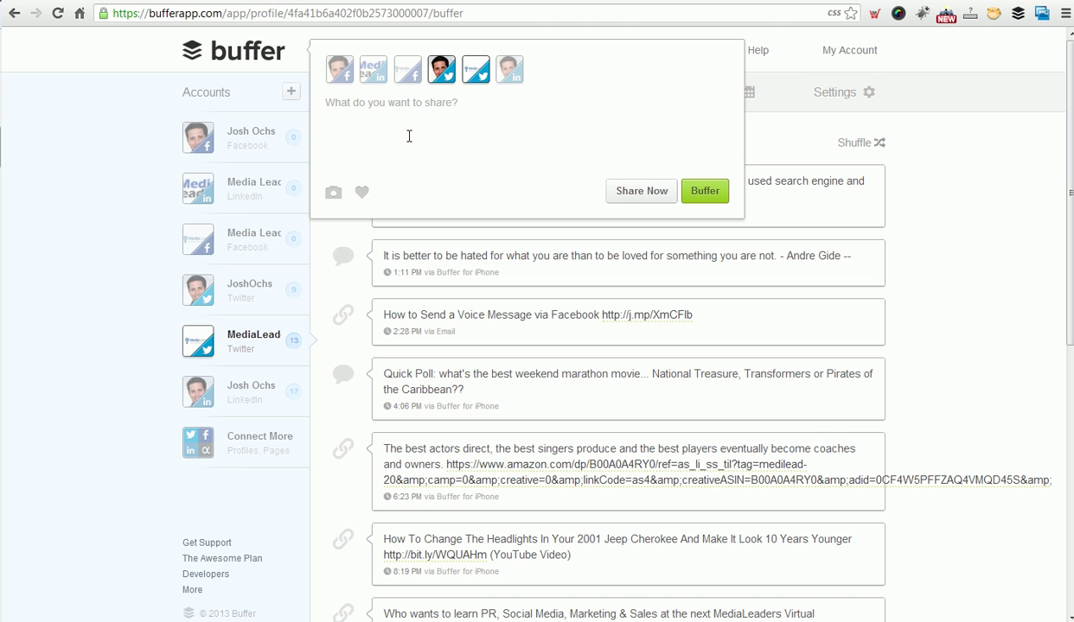
{"action": "type", "text": "We're excite"}
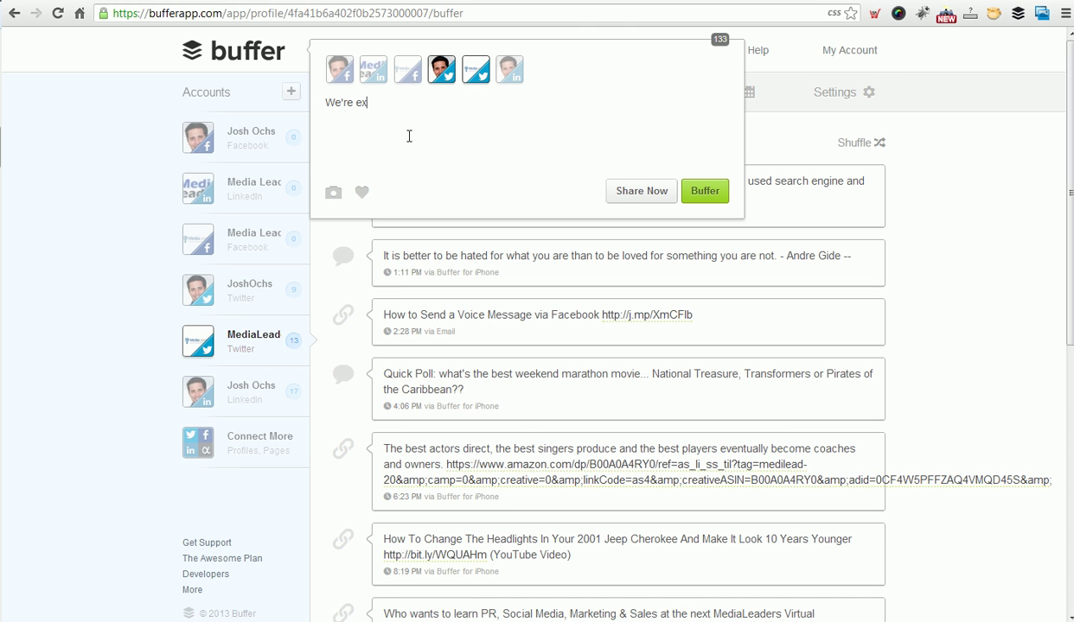
{"action": "type", "text": "d to have"}
{"action": "key", "text": "BackSpace"}
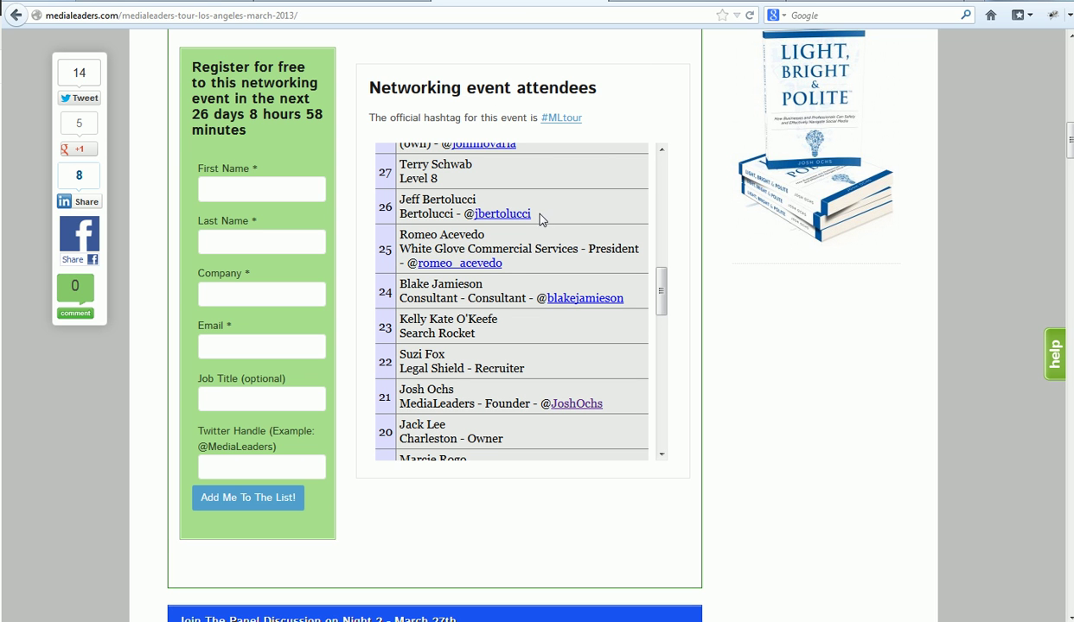
Paste attendee Twitter handles from the tour page into the draft, joined by '&'.
{"action": "left_click_drag", "start_coordinate": [509, 264], "coordinate": [409, 262]}
{"action": "key", "text": "ctrl+c"}
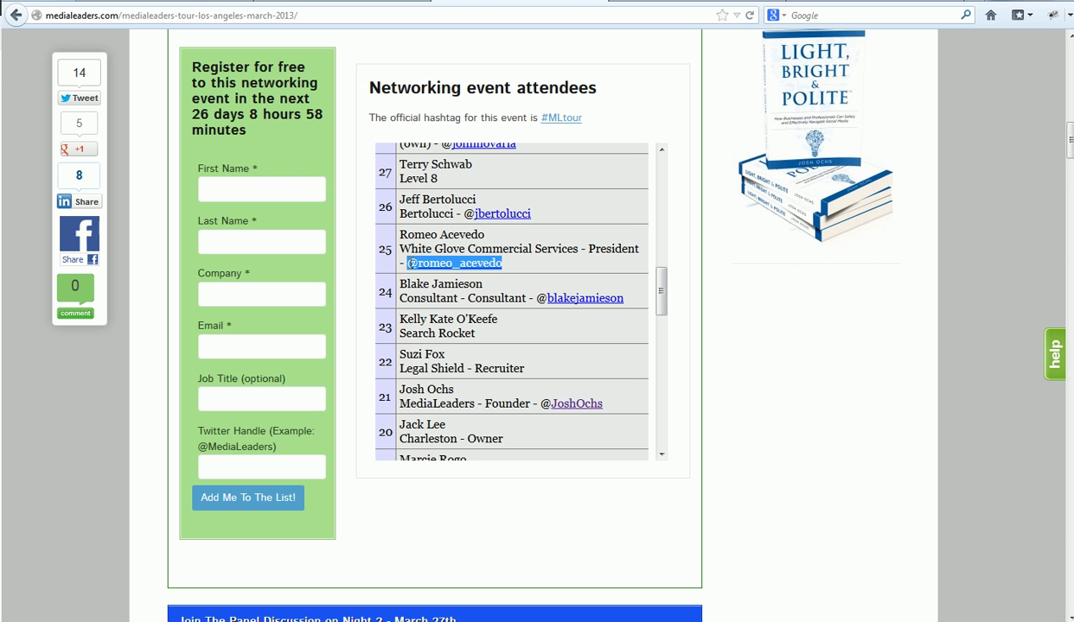
{"action": "key", "text": "alt+Tab"}
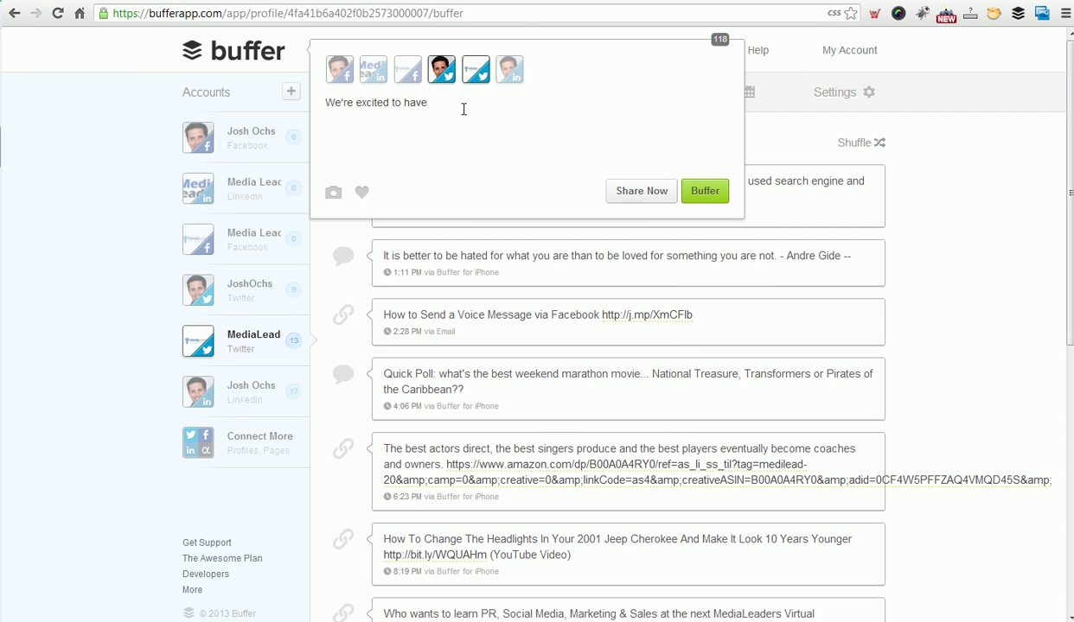
{"action": "key", "text": "ctrl+v"}
{"action": "type", "text": "&"}
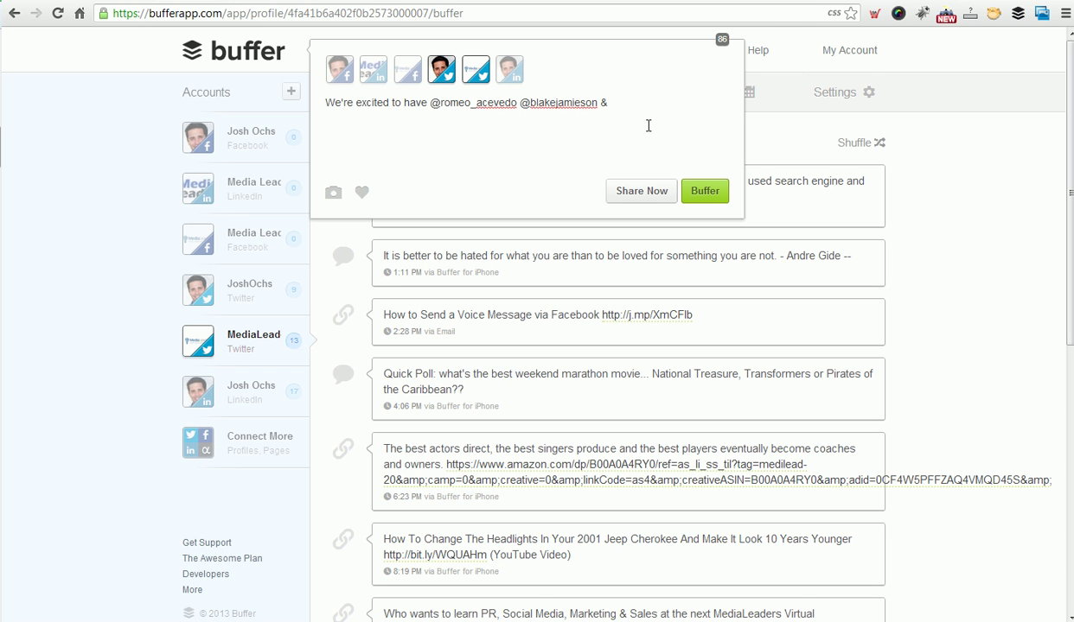
{"action": "type", "text": "@JoshOchs"}
Finish the sentence with 'registered for the #MLTour in Santa Monica'.
{"action": "type", "text": "registerde"}
{"action": "key", "text": "BackSpace"}
{"action": "key", "text": "BackSpace"}
{"action": "type", "text": "ed for the "}
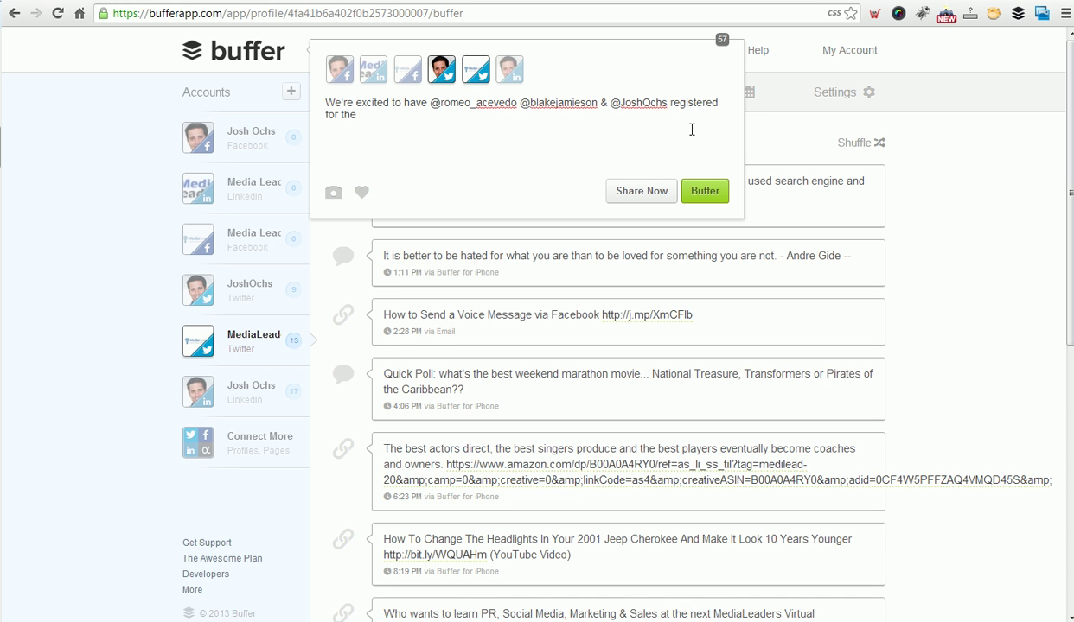
{"action": "type", "text": "#MLTour"}
{"action": "type", "text": "in Santa Monica"}
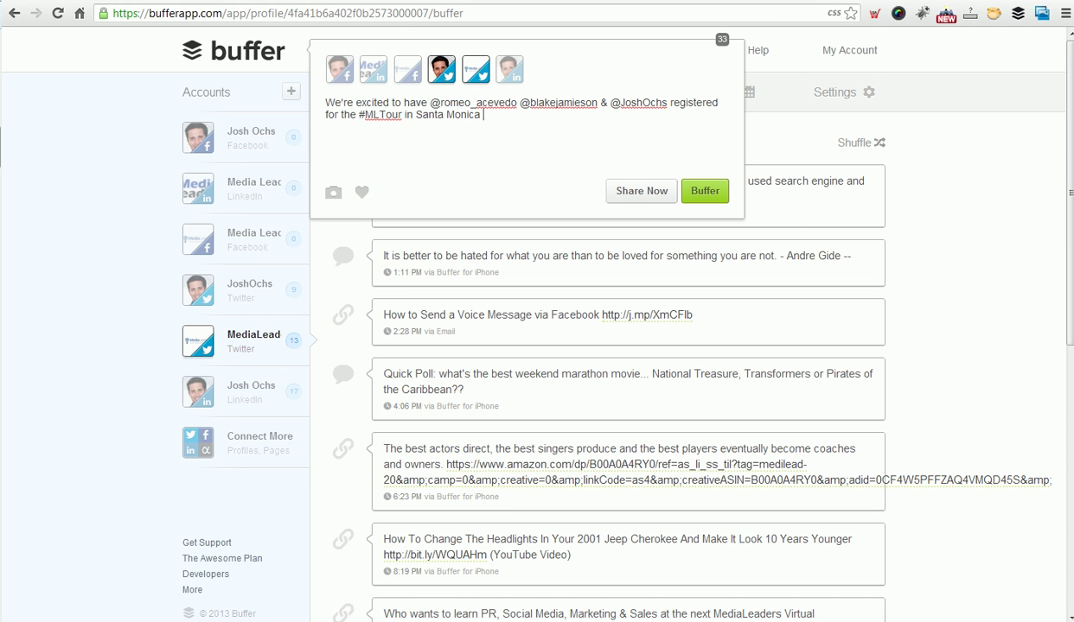
Maximize the tour page window, select its web address, and recheck the attendee list before returning to Buffer.
{"action": "key", "text": "alt+Tab"}
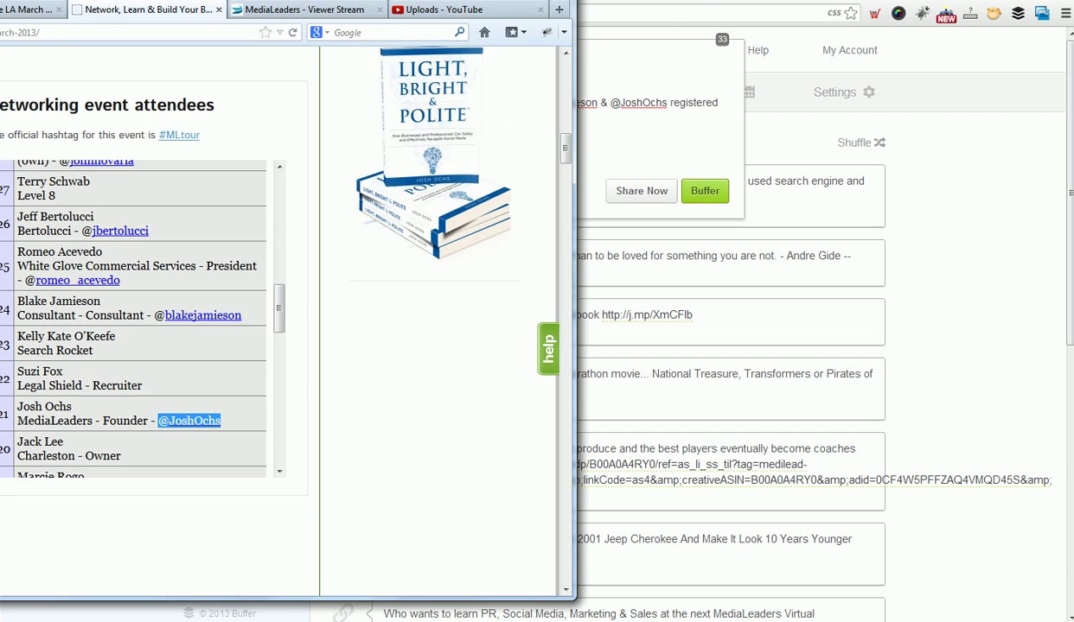
{"action": "key", "text": "super+Up"}
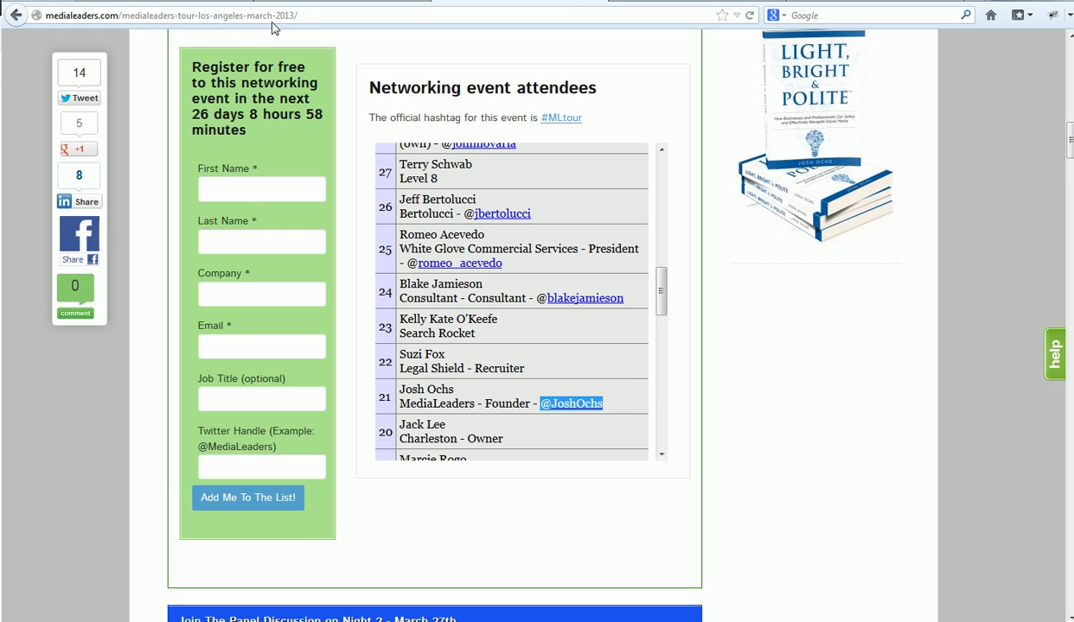
{"action": "left_click", "coordinate": [306, 16]}
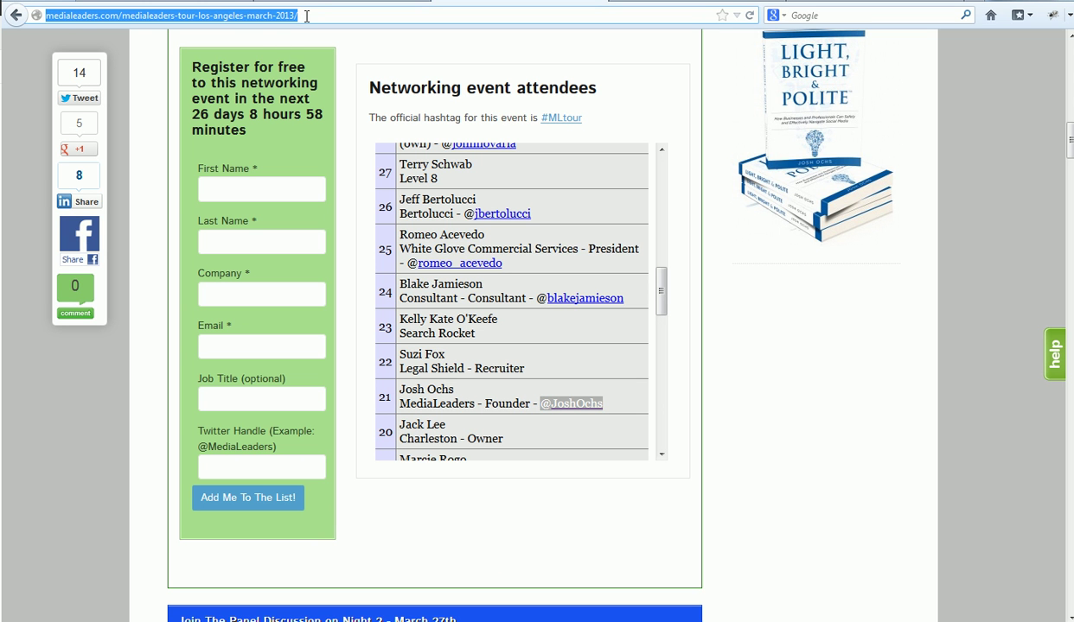
{"action": "left_click_drag", "start_coordinate": [1071, 141], "coordinate": [1067, 141]}
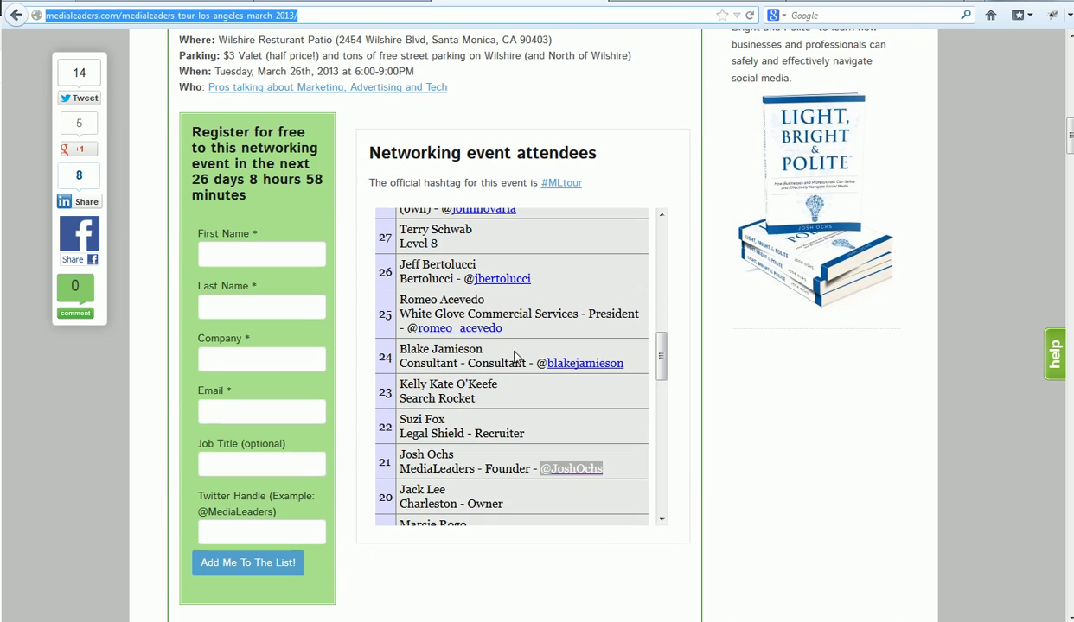
{"action": "left_click_drag", "start_coordinate": [663, 366], "coordinate": [663, 421]}
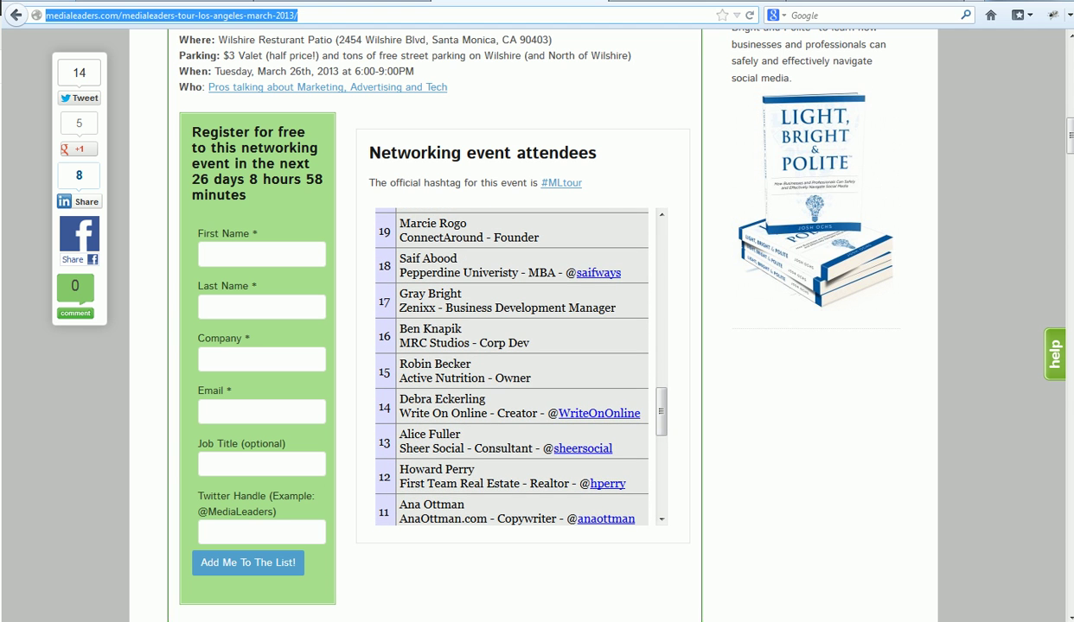
{"action": "key", "text": "alt+Tab"}
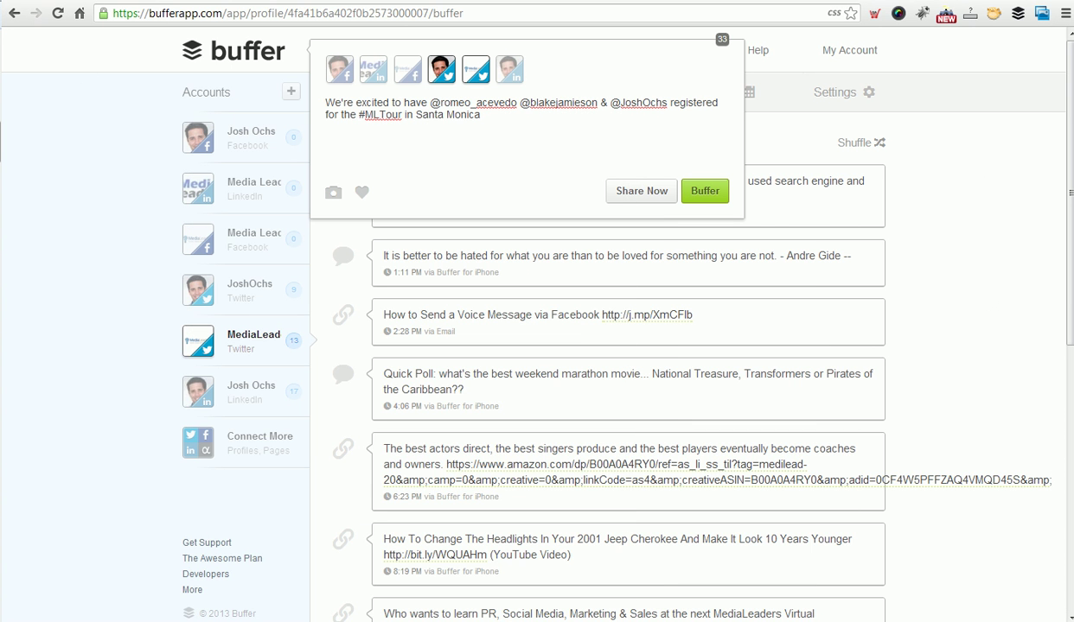
Select and deselect the draft text, then toggle the personal Twitter target off and back on.
{"action": "left_click_drag", "start_coordinate": [320, 102], "coordinate": [510, 115]}
{"action": "left_click", "coordinate": [510, 116]}
{"action": "left_click", "coordinate": [439, 74]}
{"action": "left_click", "coordinate": [441, 76]}
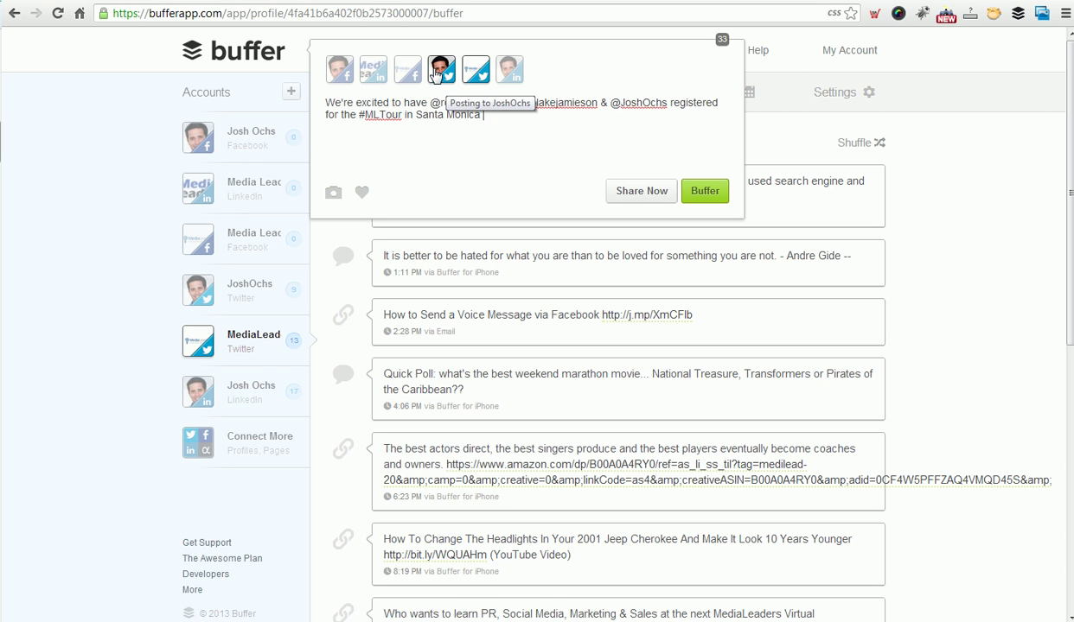
Try adding and removing personal LinkedIn, personal Facebook and MediaLeaders LinkedIn as targets.
{"action": "left_click", "coordinate": [514, 82]}
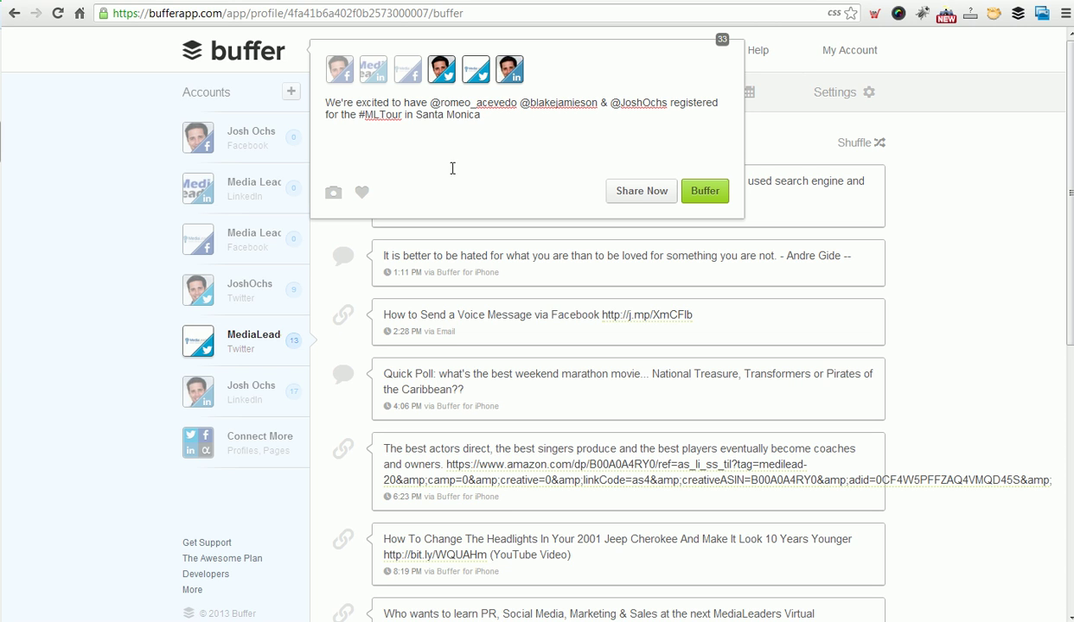
{"action": "left_click", "coordinate": [511, 75]}
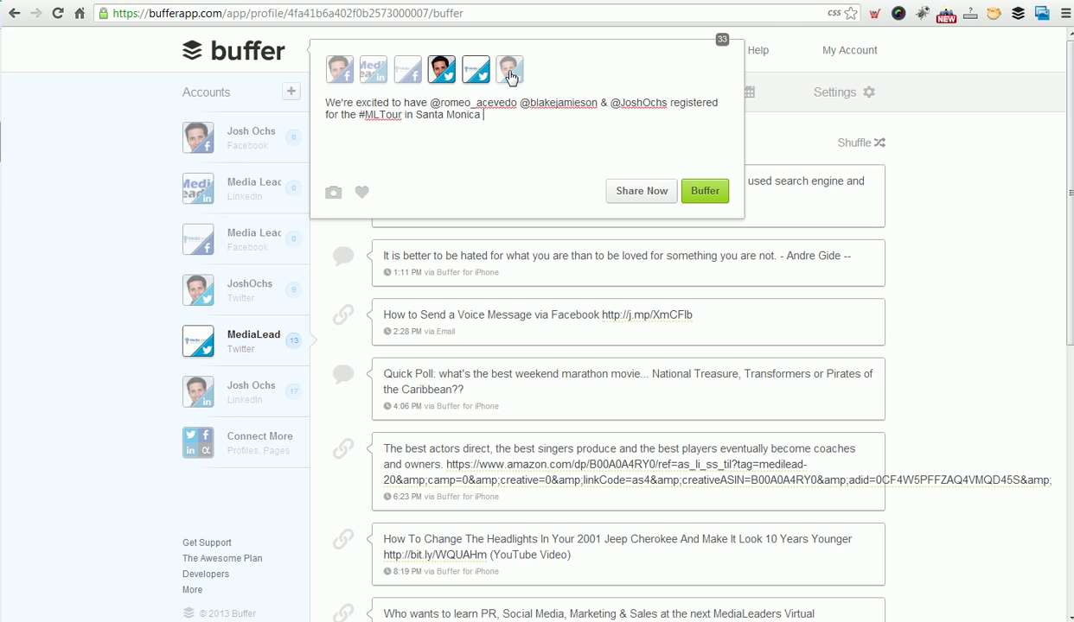
{"action": "left_click", "coordinate": [337, 75]}
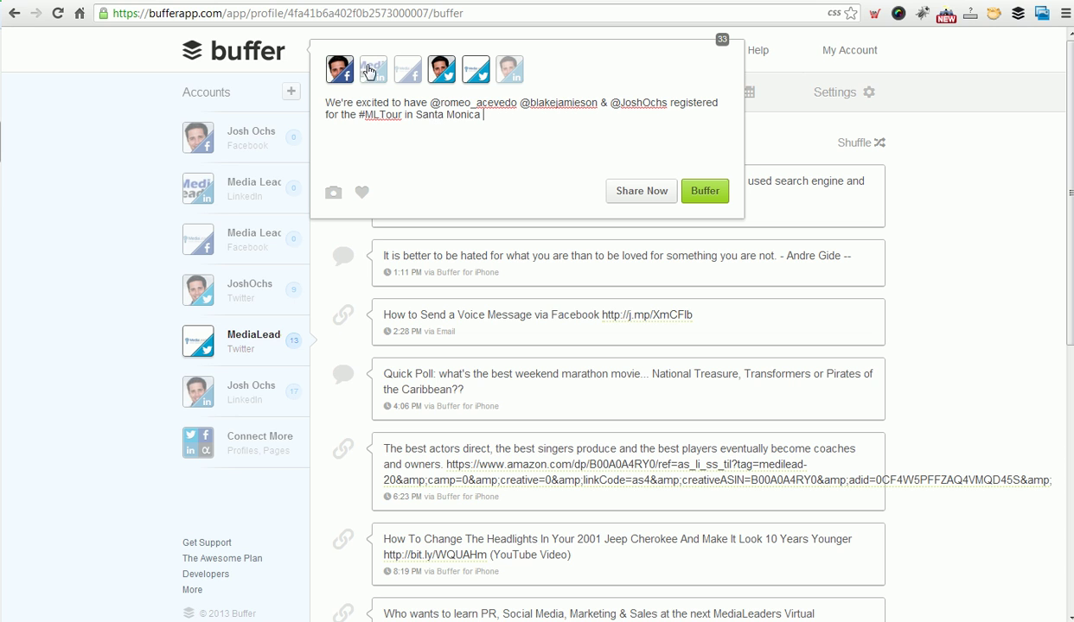
{"action": "left_click", "coordinate": [345, 78]}
{"action": "left_click", "coordinate": [345, 79]}
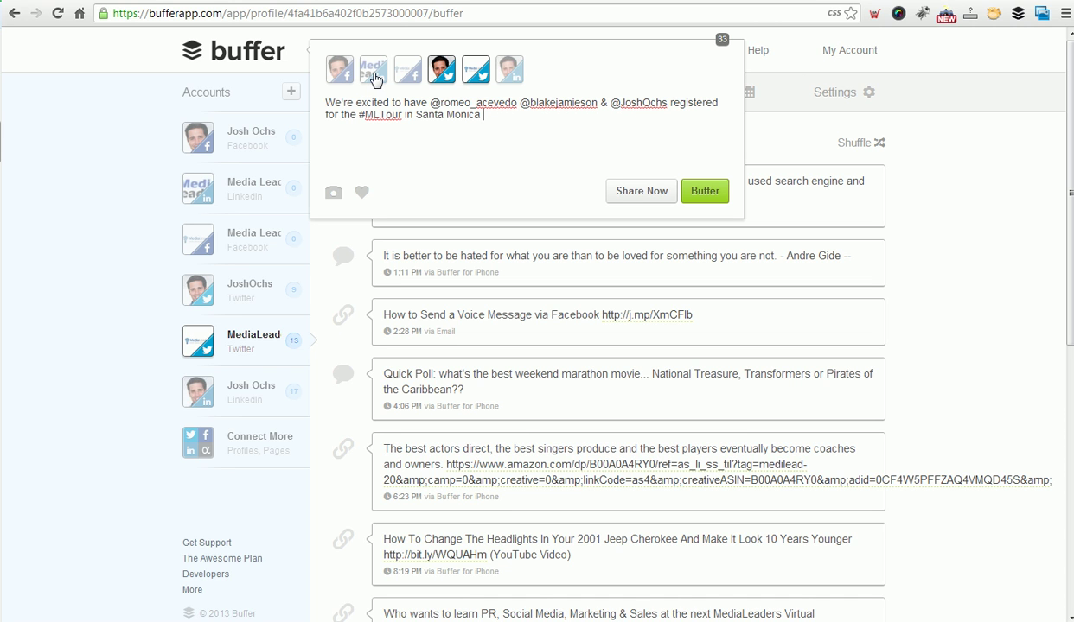
{"action": "left_click", "coordinate": [376, 79]}
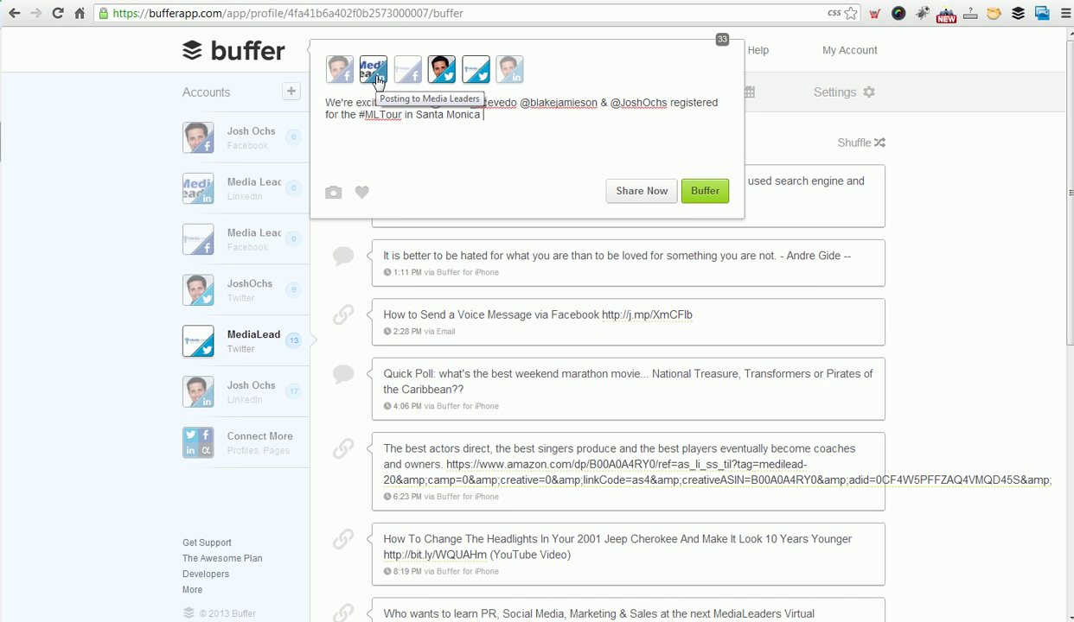
{"action": "left_click", "coordinate": [376, 79]}
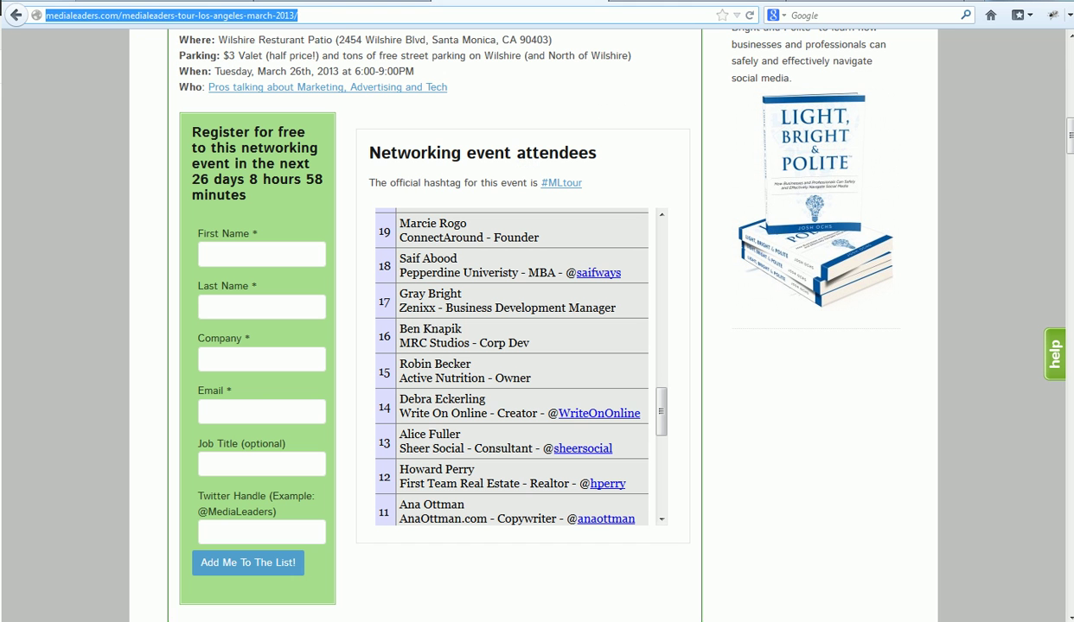
{"action": "left_click", "coordinate": [257, 15]}
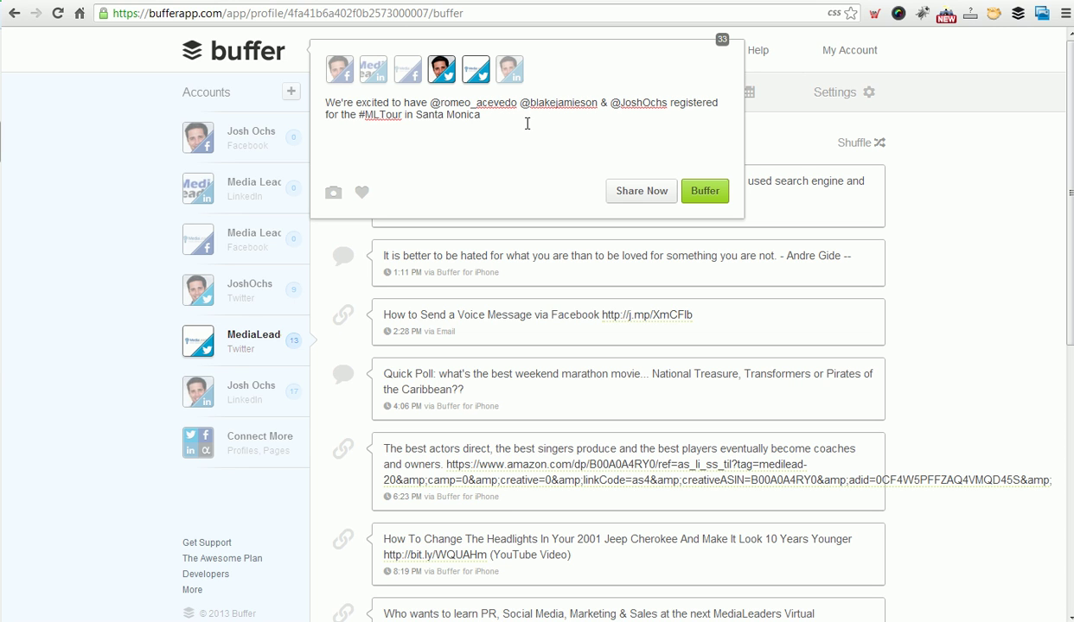
{"action": "type", "text": "http://j.mp/12KrDQO"}
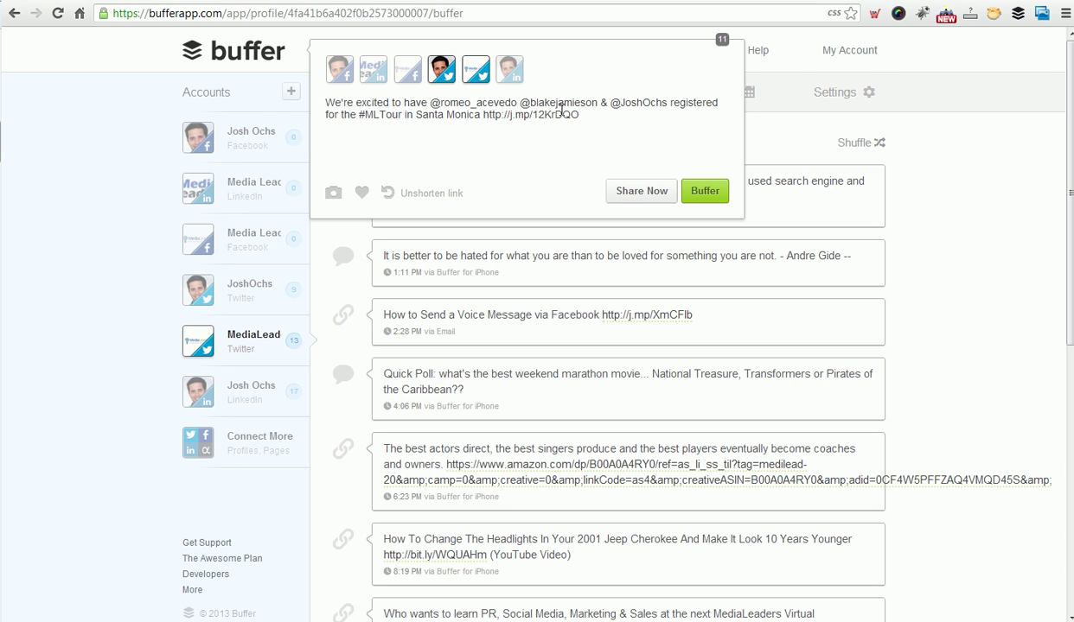
Close the composer and view the MediaLeaders Twitter queue, with the #MLTour post scheduled tomorrow 2:28 PM.
{"action": "left_click_drag", "start_coordinate": [327, 102], "coordinate": [609, 115]}
{"action": "left_click", "coordinate": [609, 115]}
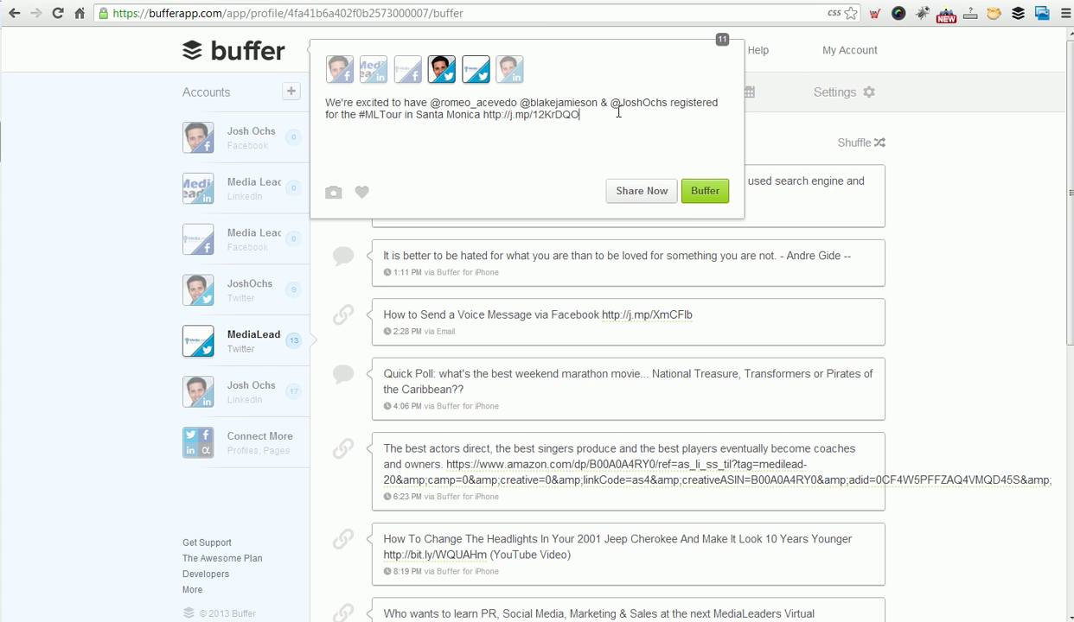
{"action": "key", "text": "ctrl+a"}
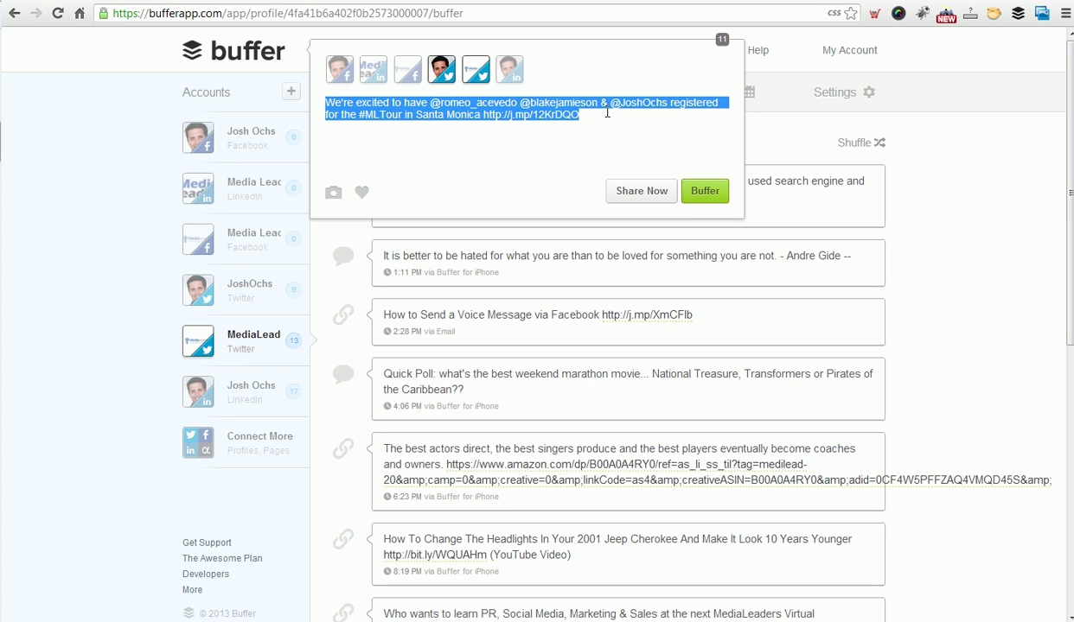
{"action": "left_click", "coordinate": [970, 129]}
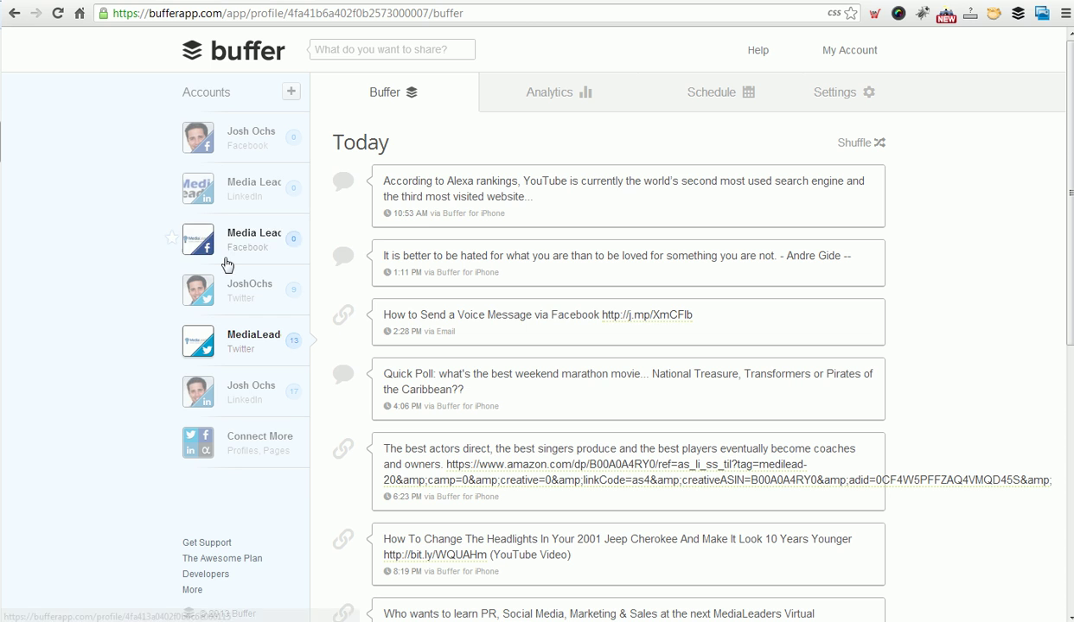
{"action": "left_click", "coordinate": [451, 49]}
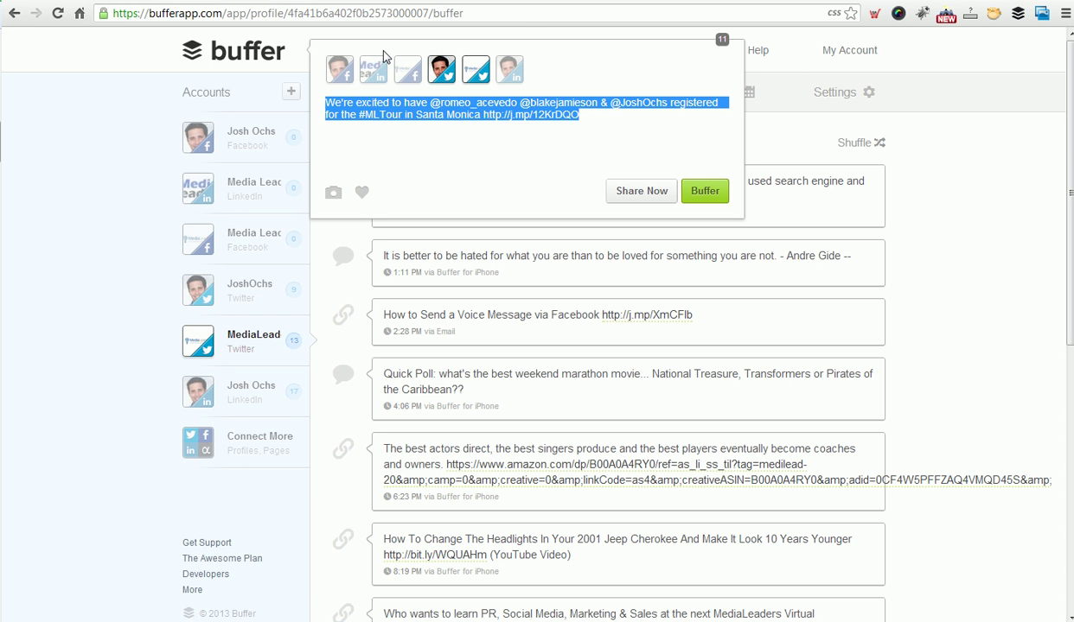
{"action": "left_click", "coordinate": [12, 195]}
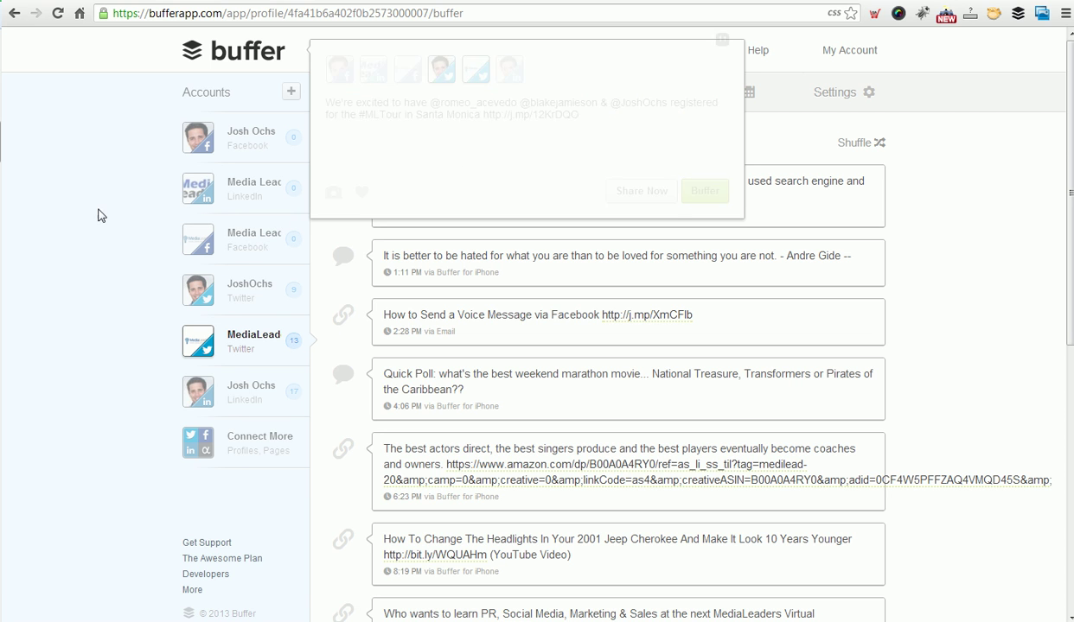
{"action": "left_click", "coordinate": [245, 342]}
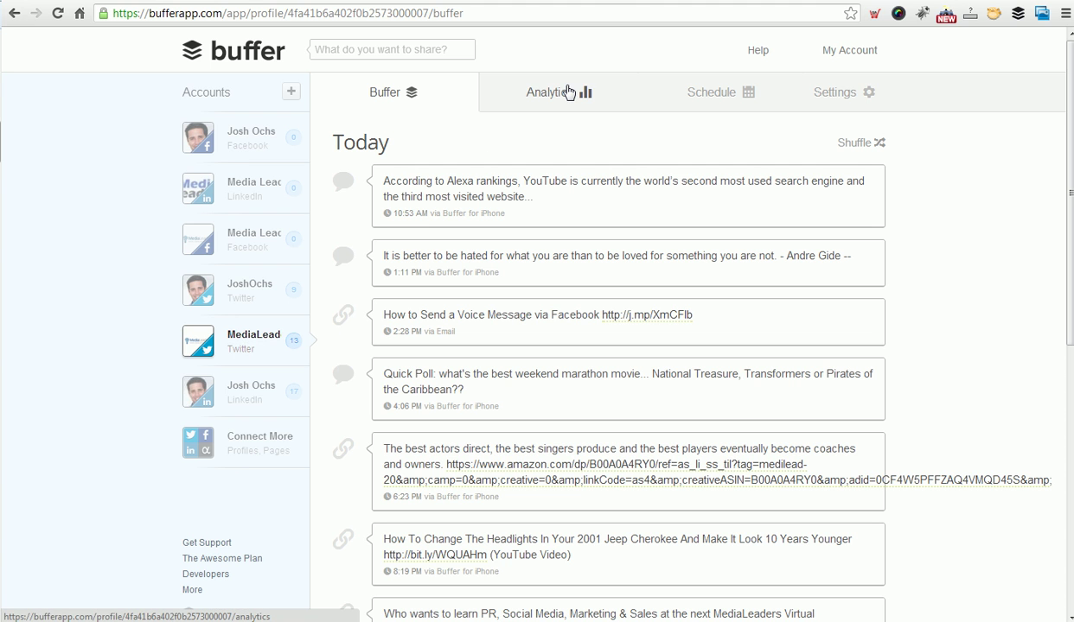
{"action": "scroll", "coordinate": [1060, 489], "scroll_direction": "down", "scroll_amount": 6}
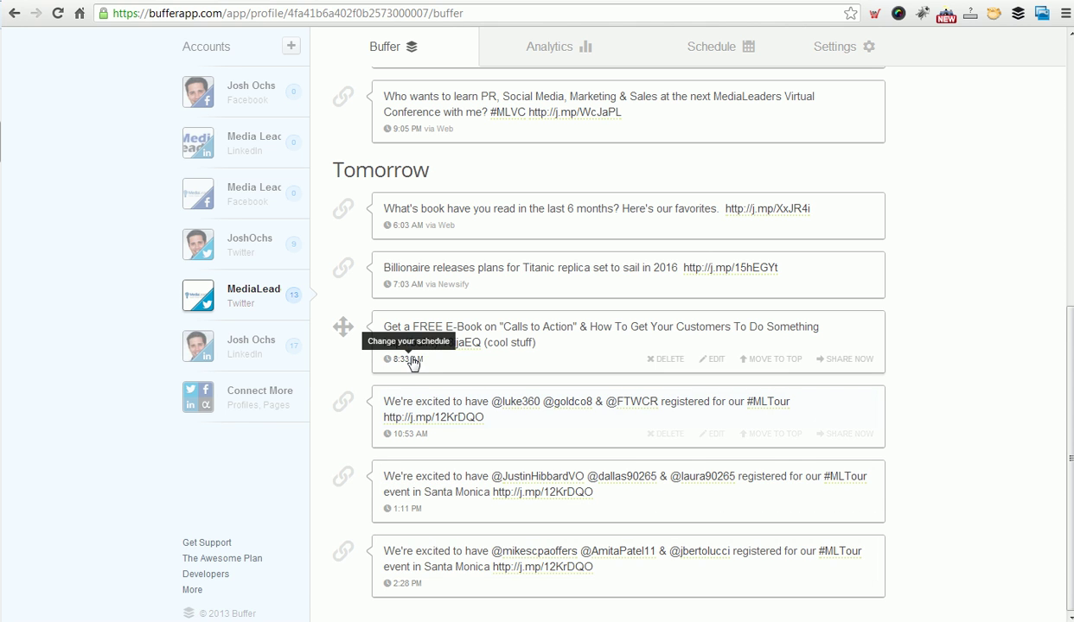
Select both Twitter accounts and share the #MLTour tweet with its j.mp link immediately.
{"action": "scroll", "coordinate": [986, 371], "scroll_direction": "up", "scroll_amount": 6}
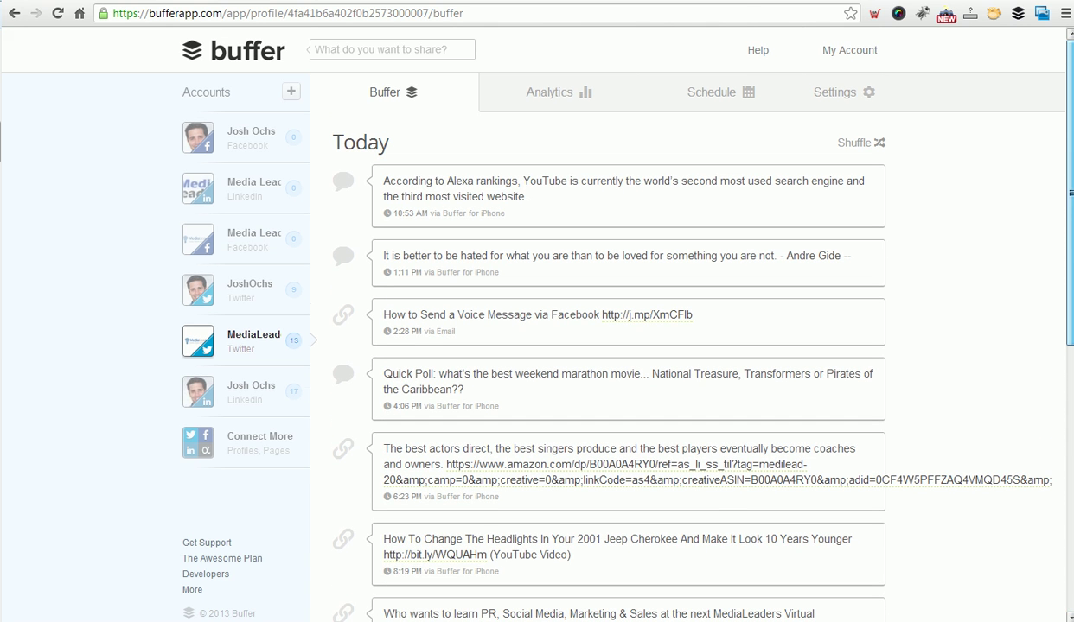
{"action": "left_click", "coordinate": [453, 48]}
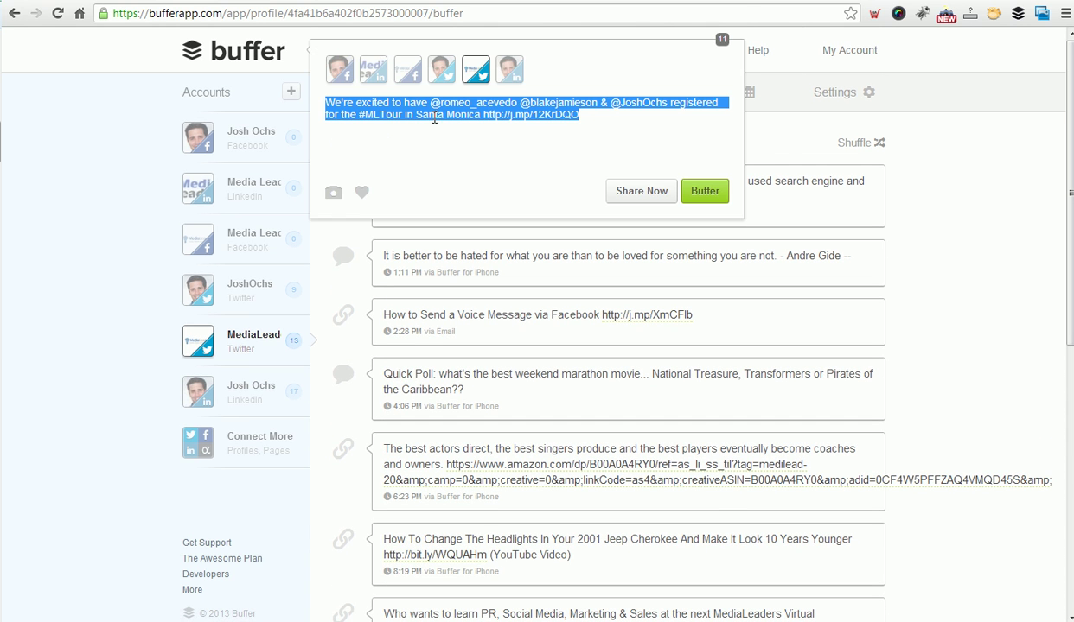
{"action": "left_click", "coordinate": [440, 73]}
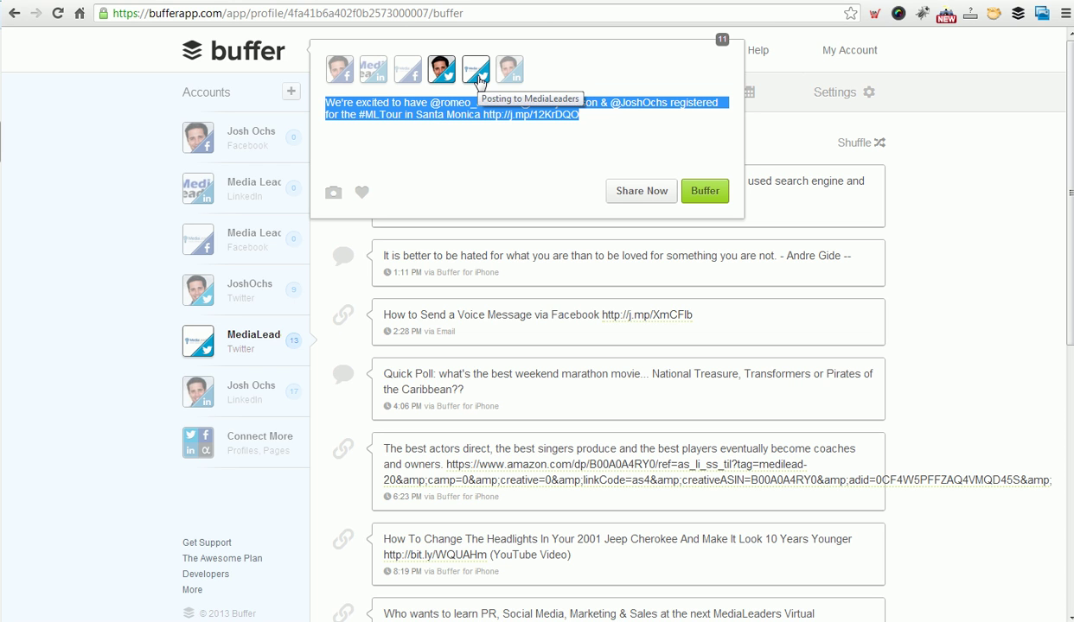
{"action": "left_click", "coordinate": [478, 76]}
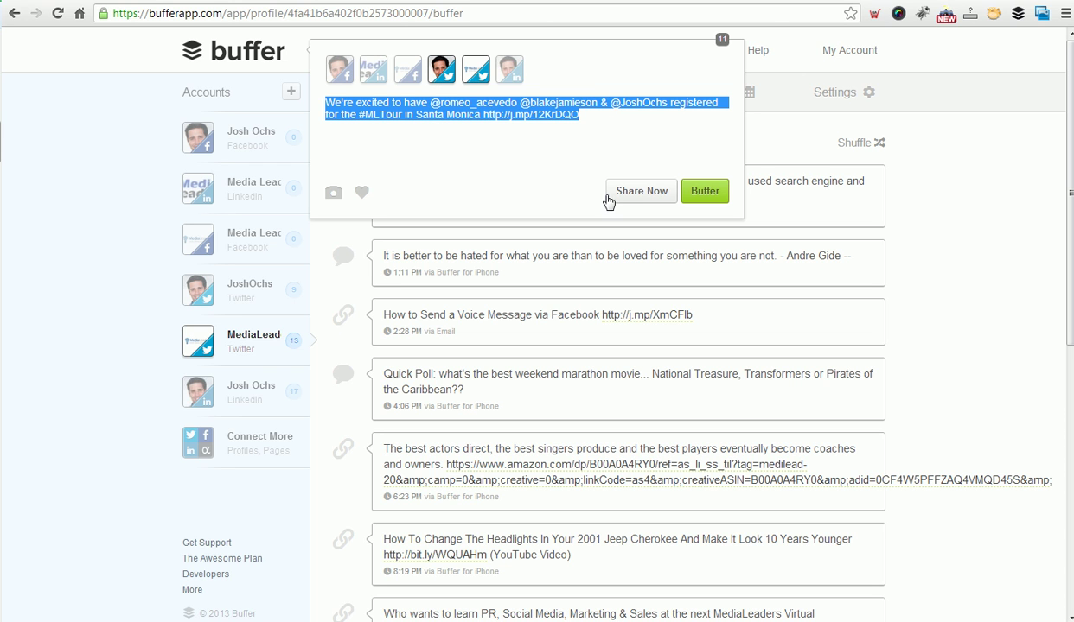
{"action": "left_click", "coordinate": [414, 138]}
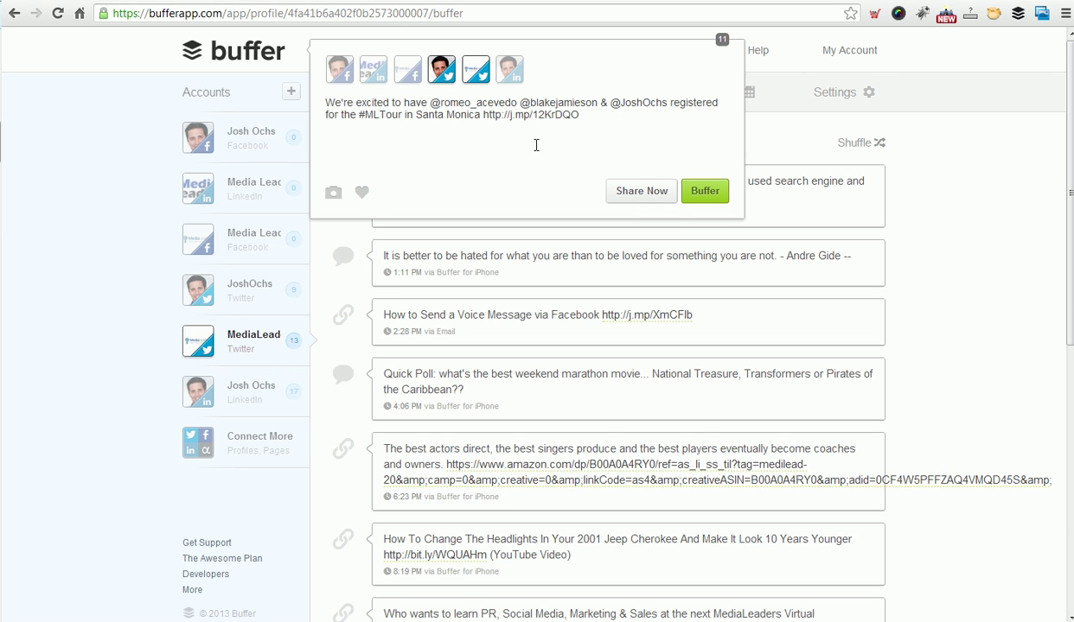
{"action": "left_click", "coordinate": [629, 193]}
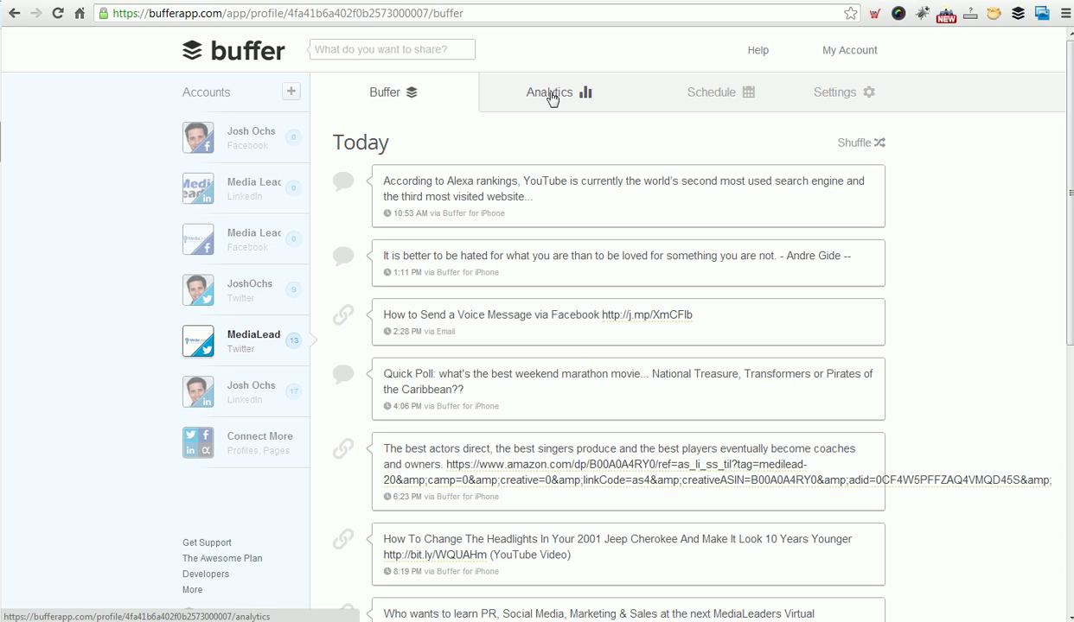
{"action": "left_click", "coordinate": [455, 49]}
{"action": "left_click", "coordinate": [642, 192]}
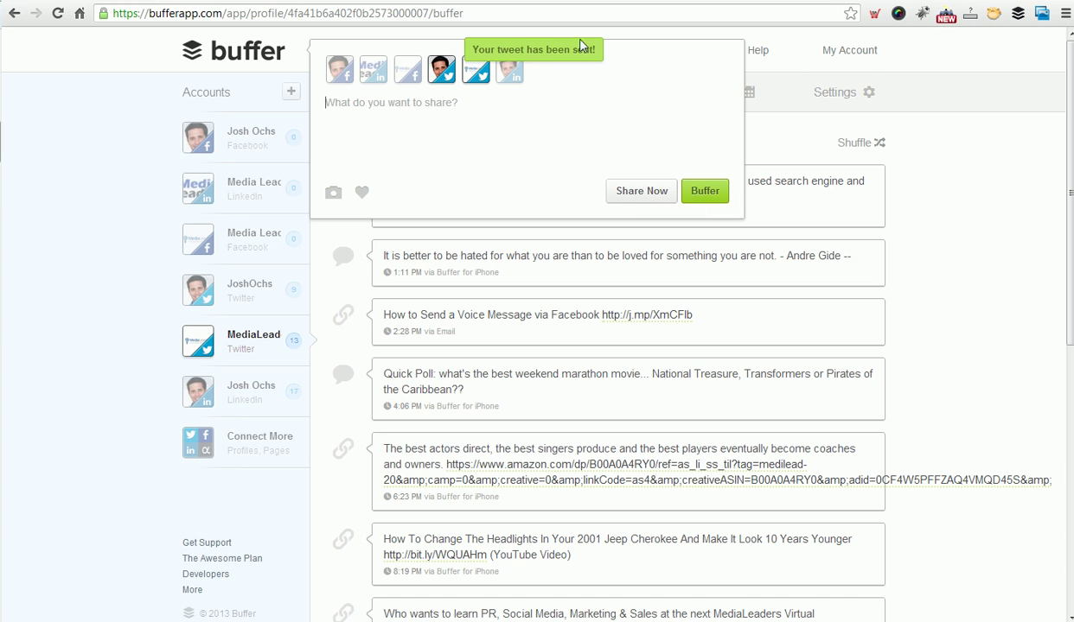
Dismiss the confirmation and drag the last #MLTour post from tomorrow into today's queue at 9:05 PM.
{"action": "left_click", "coordinate": [511, 120]}
{"action": "left_click", "coordinate": [1006, 233]}
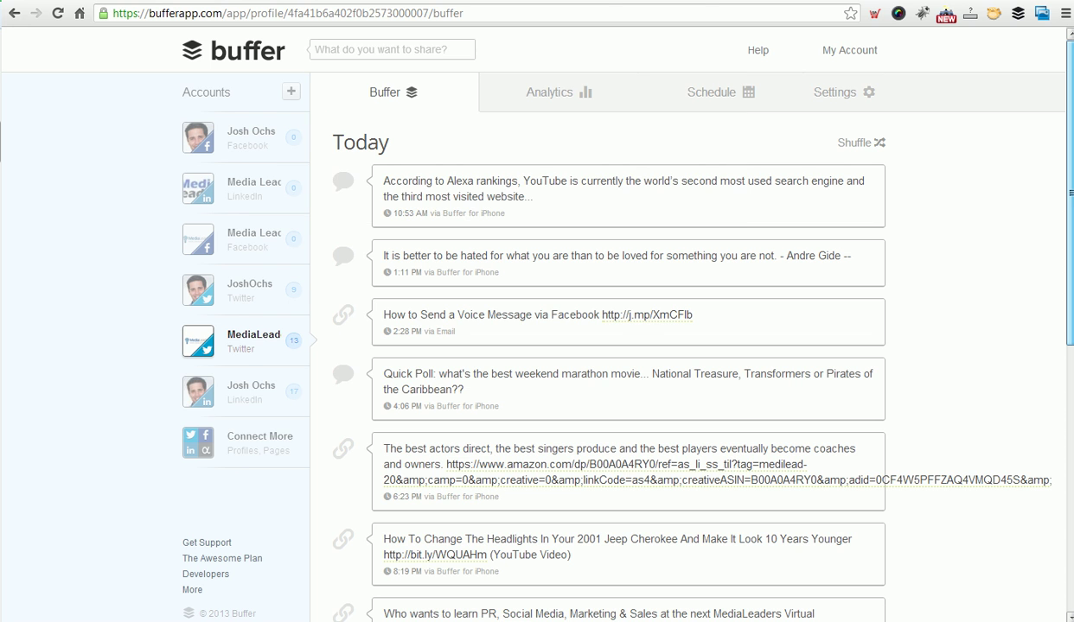
{"action": "scroll", "coordinate": [1070, 205], "scroll_direction": "down", "scroll_amount": 1}
{"action": "left_click_drag", "start_coordinate": [1069, 206], "coordinate": [1052, 469]}
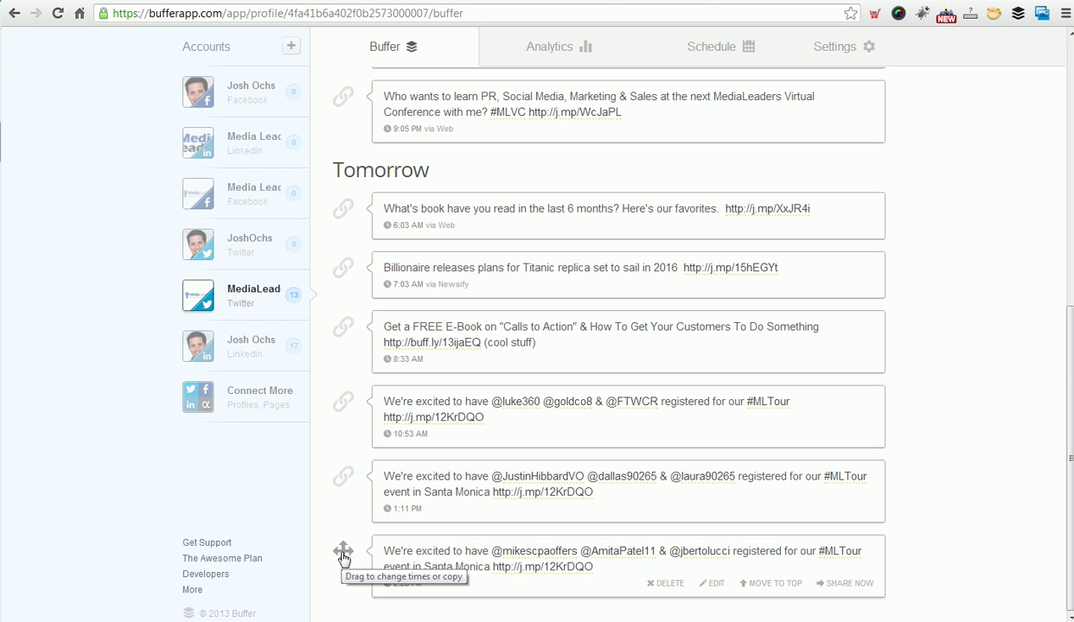
{"action": "left_click_drag", "start_coordinate": [343, 552], "coordinate": [345, 113]}
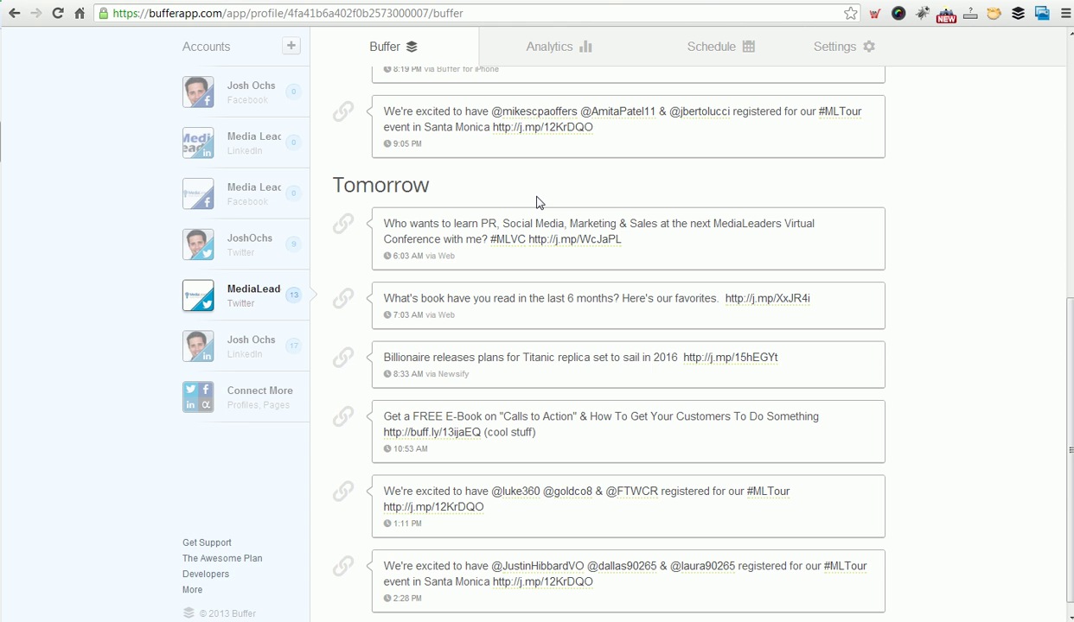
{"action": "scroll", "coordinate": [536, 202], "scroll_direction": "up", "scroll_amount": 3}
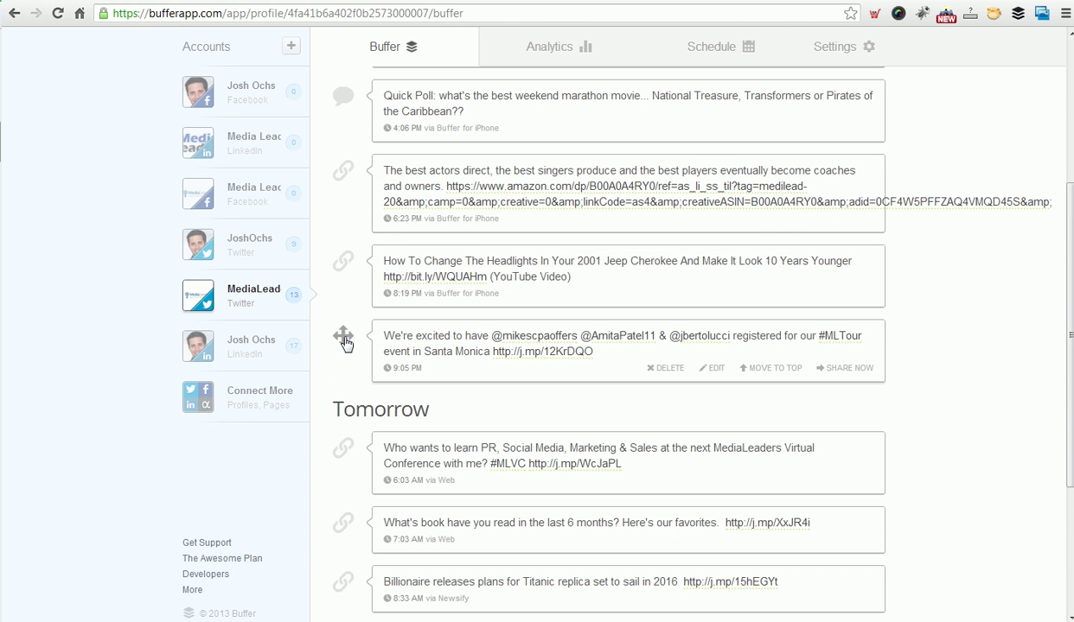
Drag the #MLTour post up to third in today's queue, 2:28 PM, below the Andre Gide quote.
{"action": "left_click_drag", "start_coordinate": [345, 330], "coordinate": [344, 170]}
{"action": "scroll", "coordinate": [343, 155], "scroll_direction": "up", "scroll_amount": 2}
{"action": "scroll", "coordinate": [364, 206], "scroll_direction": "up", "scroll_amount": 2}
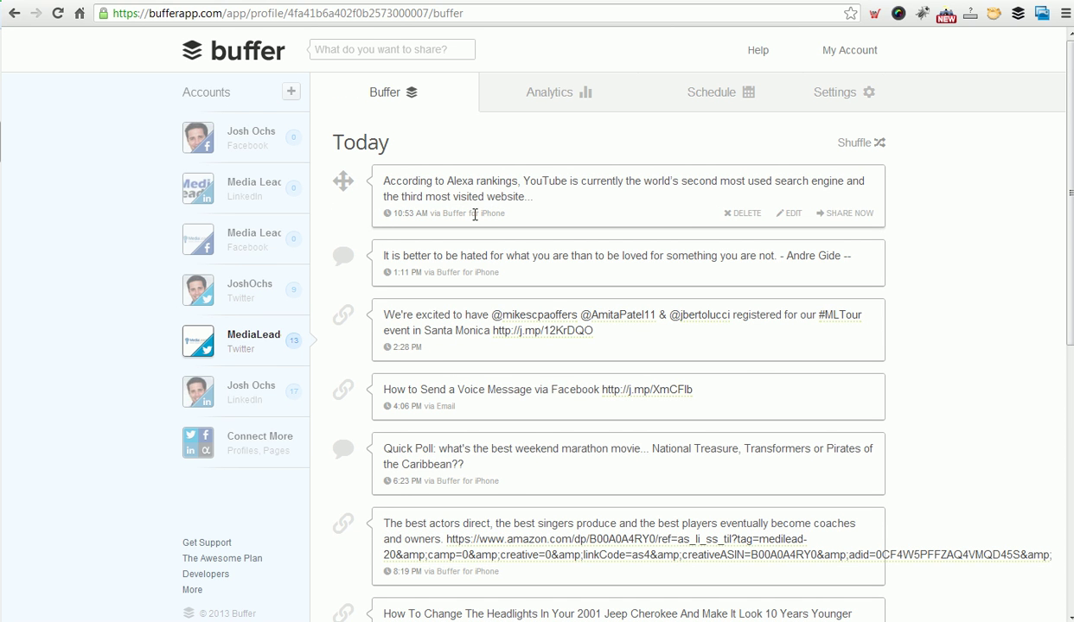
{"action": "scroll", "coordinate": [474, 222], "scroll_direction": "down", "scroll_amount": 1}
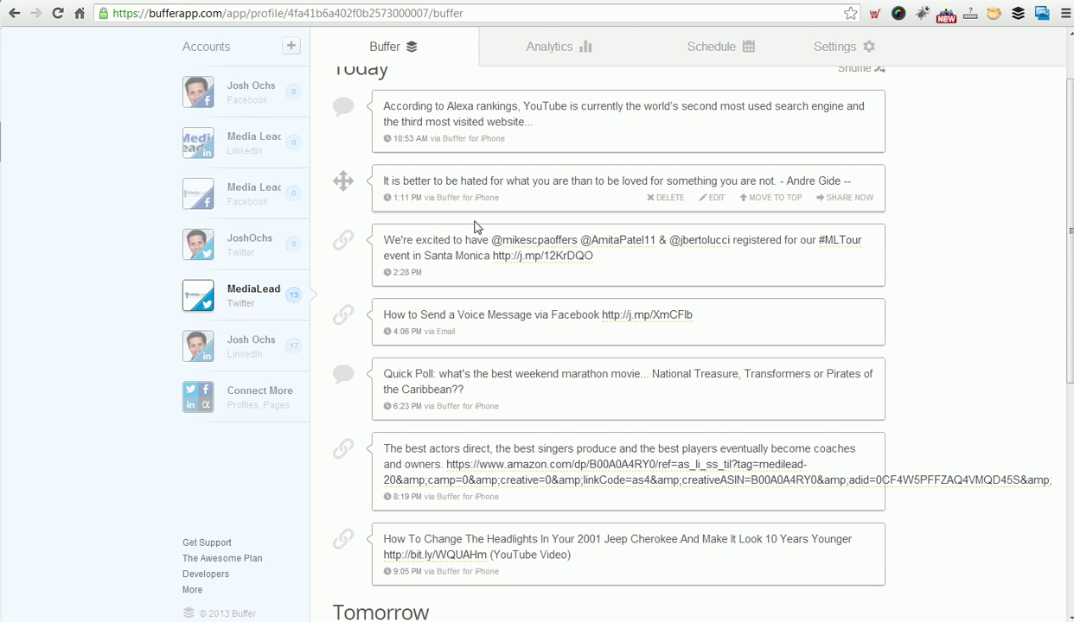
{"action": "scroll", "coordinate": [474, 227], "scroll_direction": "up", "scroll_amount": 1}
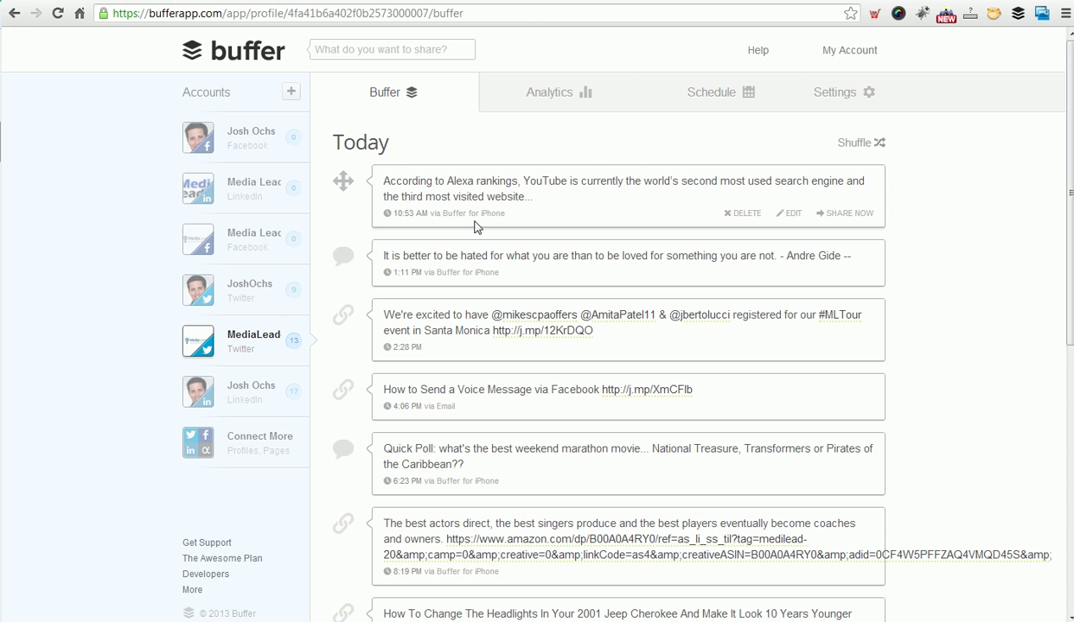
Open the Analytics view for sent posts and refresh the stats.
{"action": "left_click", "coordinate": [549, 95]}
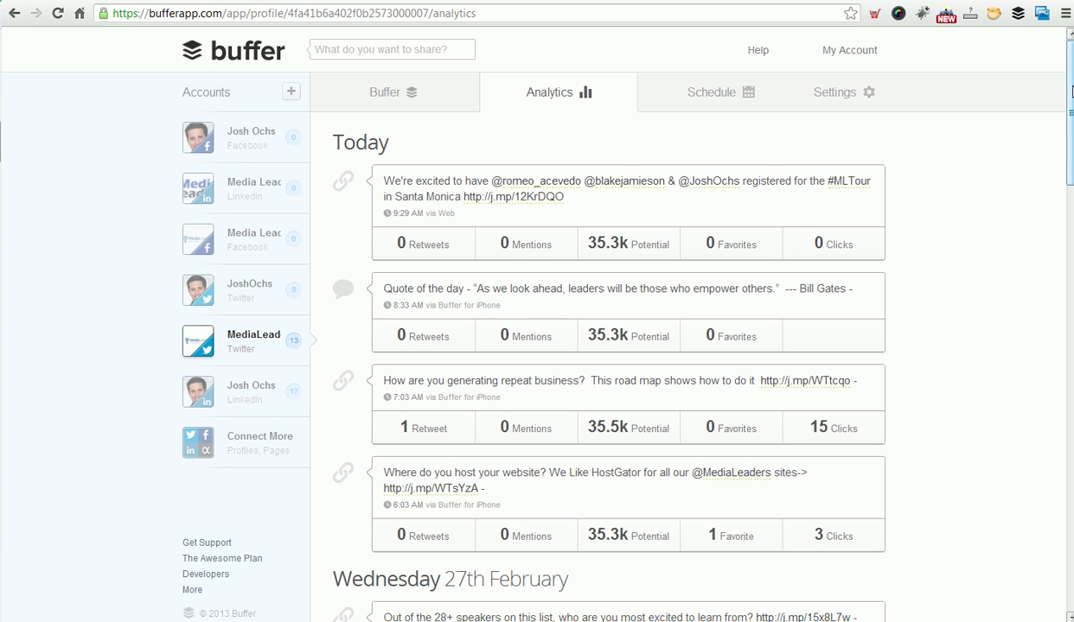
{"action": "left_click_drag", "start_coordinate": [1070, 92], "coordinate": [1070, 93]}
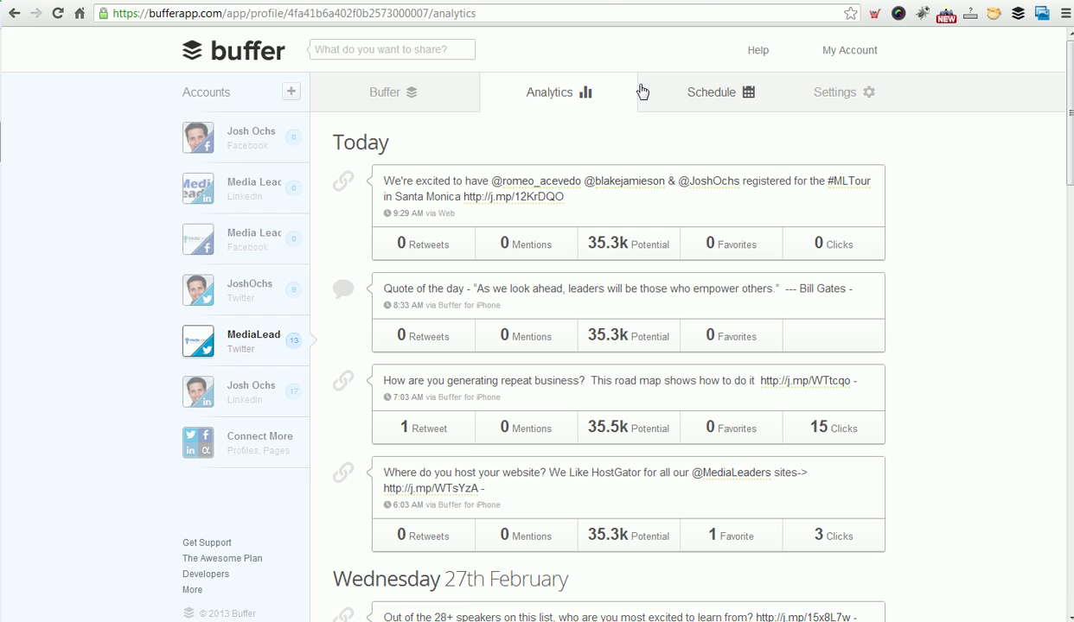
{"action": "left_click", "coordinate": [60, 14]}
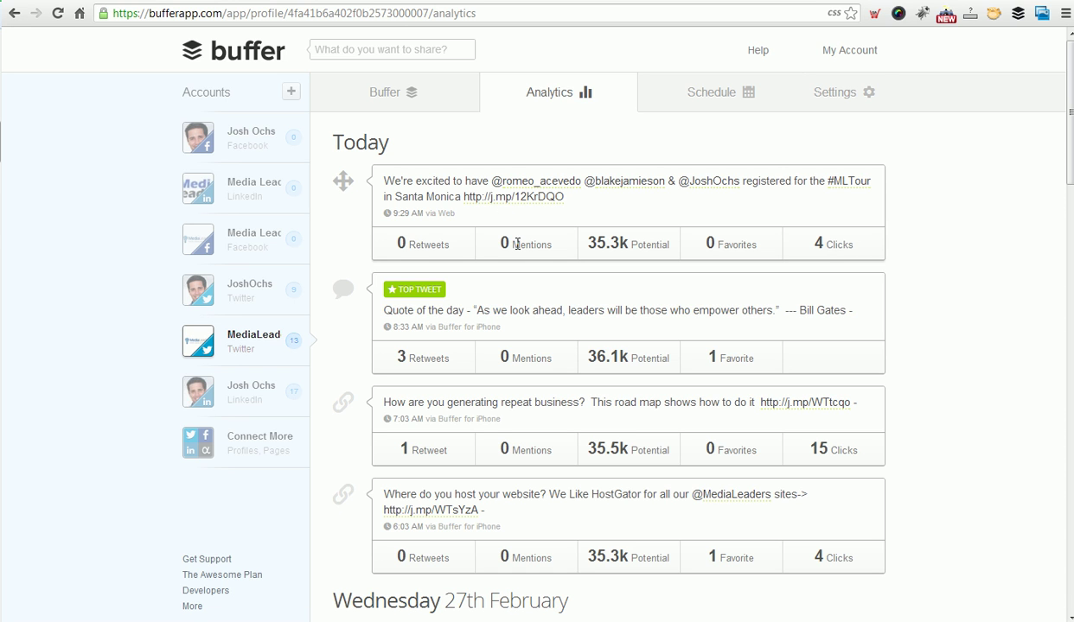
Point out the first tweet's retweet, mention and favorite counts, then reload the analytics twice.
{"action": "left_click_drag", "start_coordinate": [387, 243], "coordinate": [441, 241]}
{"action": "left_click", "coordinate": [444, 242]}
{"action": "left_click_drag", "start_coordinate": [506, 245], "coordinate": [550, 244]}
{"action": "left_click", "coordinate": [548, 246]}
{"action": "left_click_drag", "start_coordinate": [689, 244], "coordinate": [745, 244]}
{"action": "left_click", "coordinate": [745, 244]}
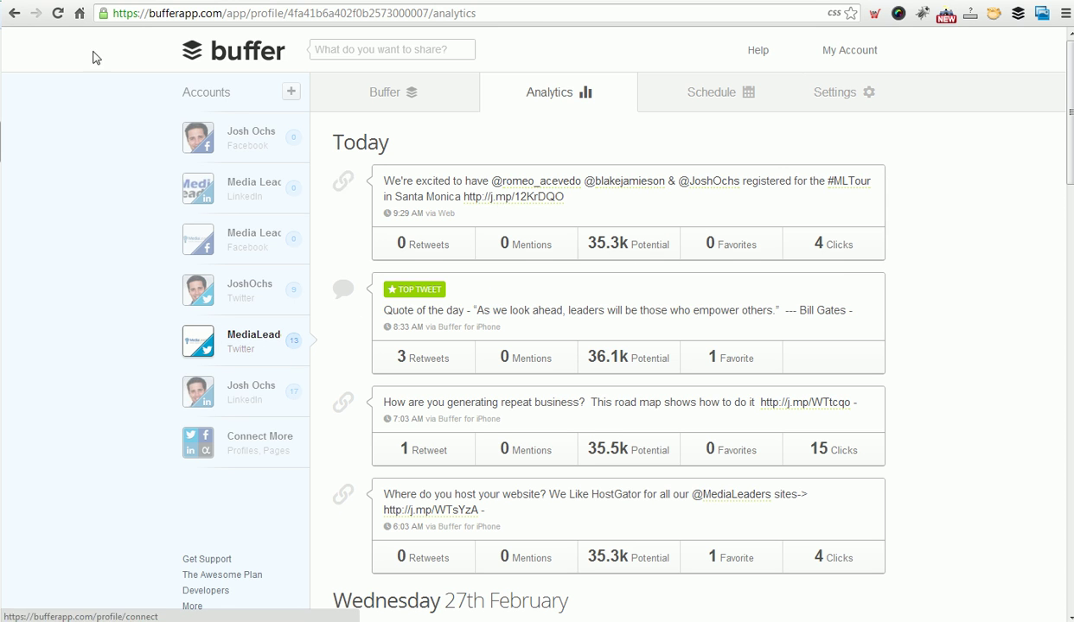
{"action": "left_click", "coordinate": [57, 13]}
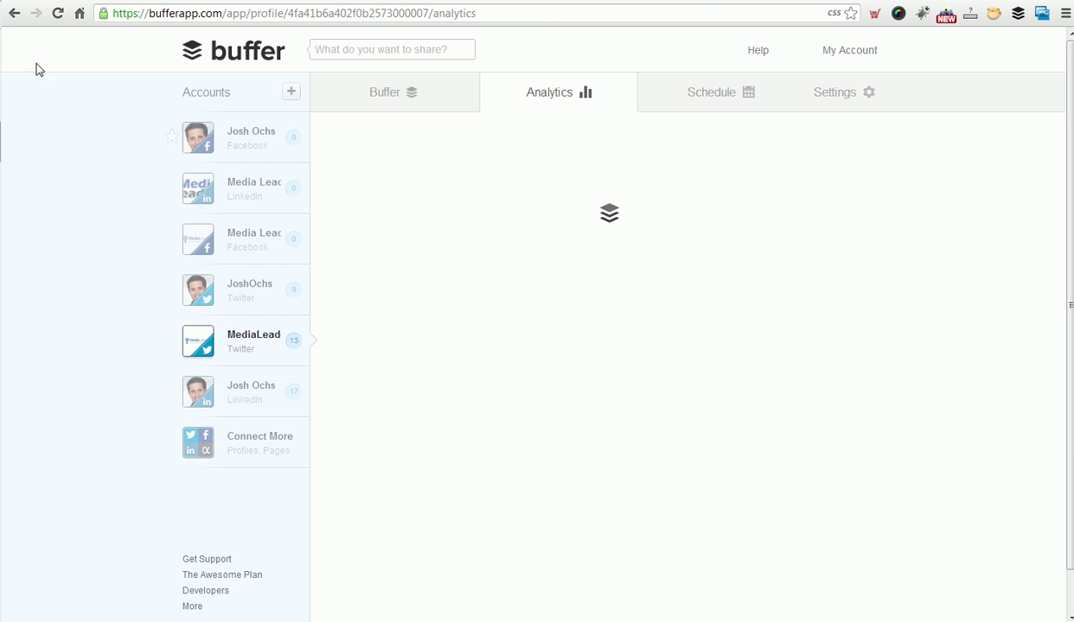
{"action": "left_click", "coordinate": [57, 12]}
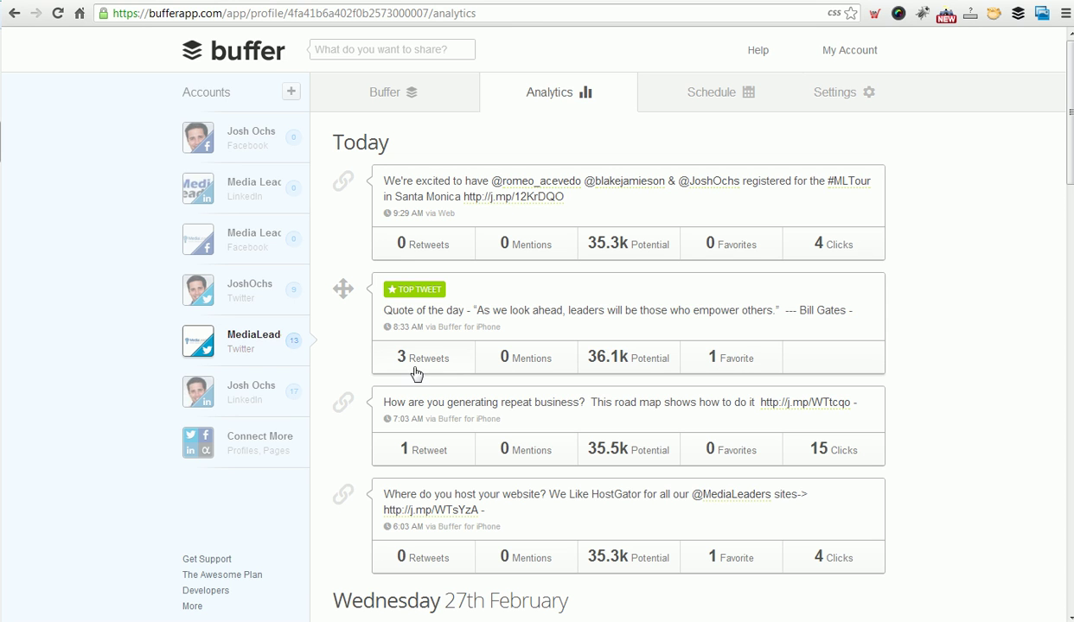
Expand the retweeter lists for the quote-of-the-day and repeat-business road map tweets.
{"action": "left_click_drag", "start_coordinate": [1071, 173], "coordinate": [1070, 203]}
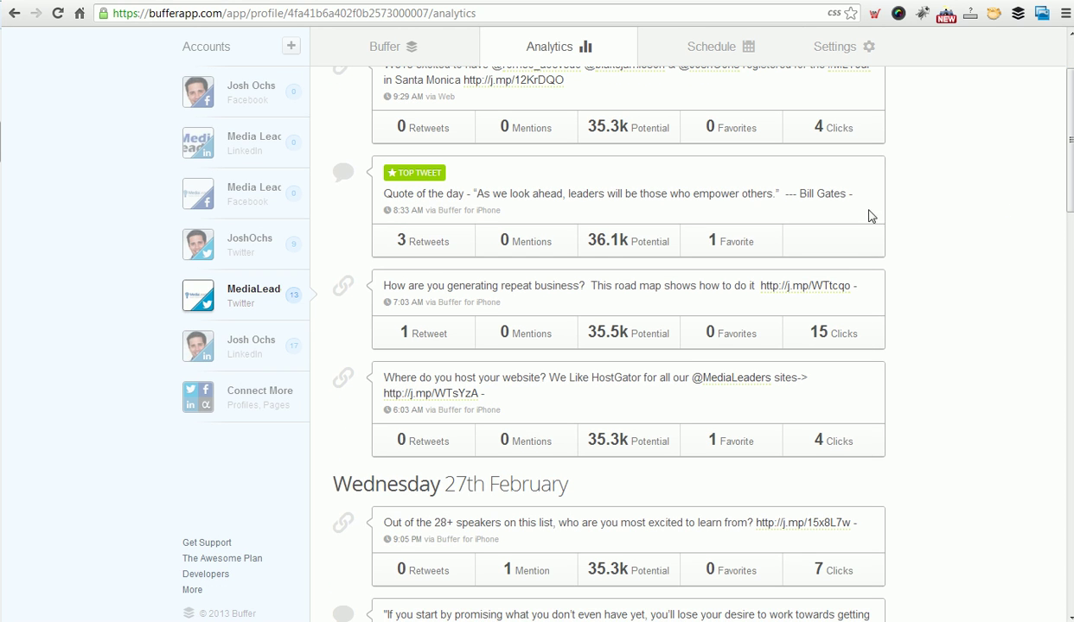
{"action": "left_click", "coordinate": [432, 246]}
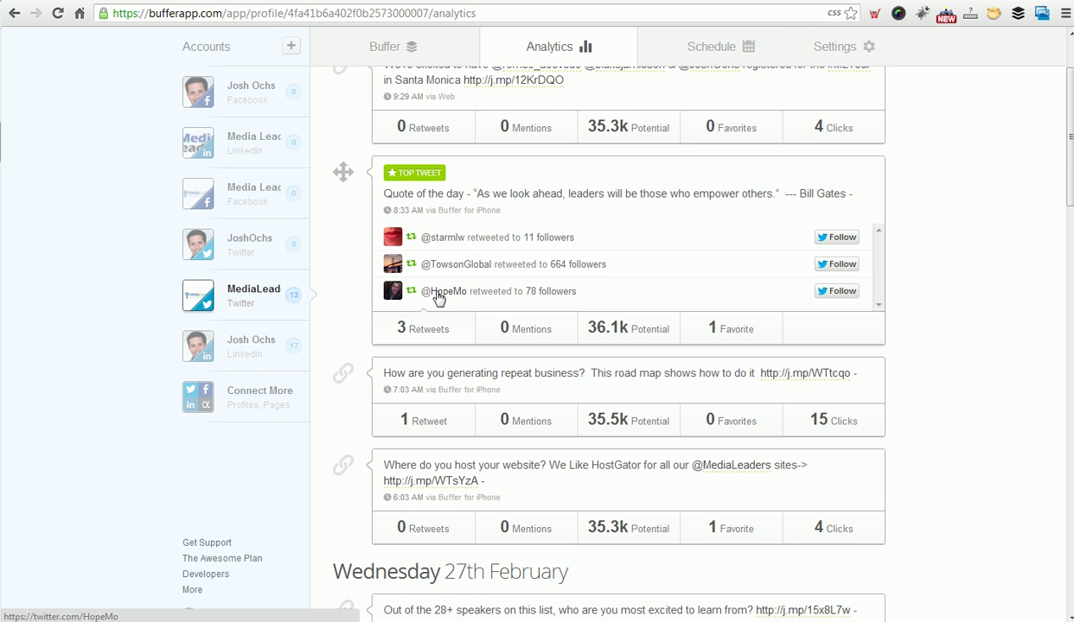
{"action": "left_click", "coordinate": [420, 421]}
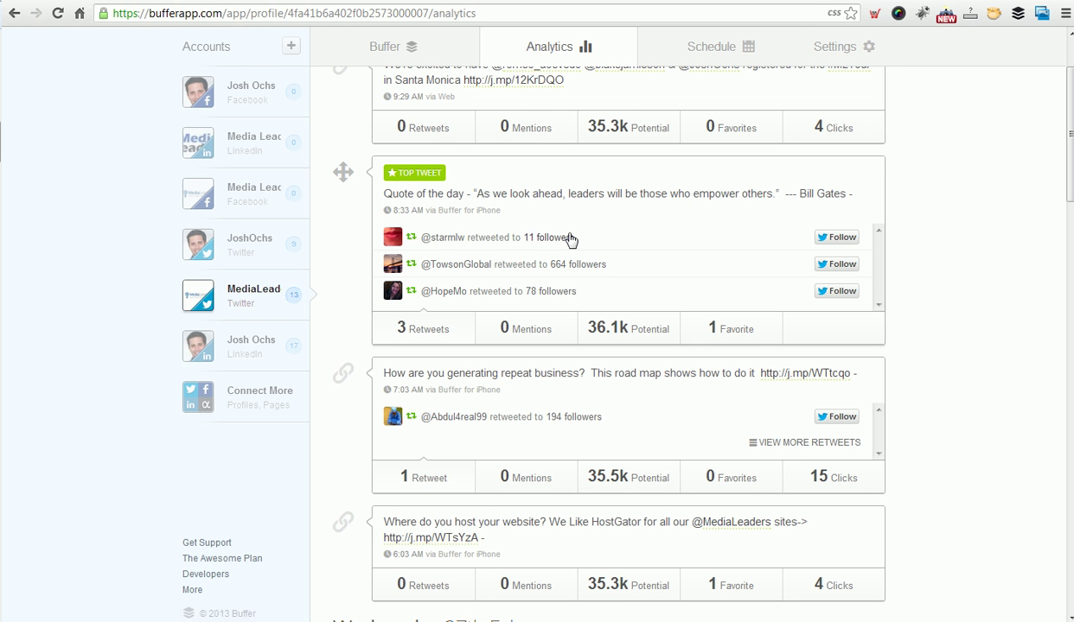
Point out the potential reach figures: 35.3k for the first tweet, 36.1k for the Top Tweet.
{"action": "scroll", "coordinate": [994, 249], "scroll_direction": "up", "scroll_amount": 2}
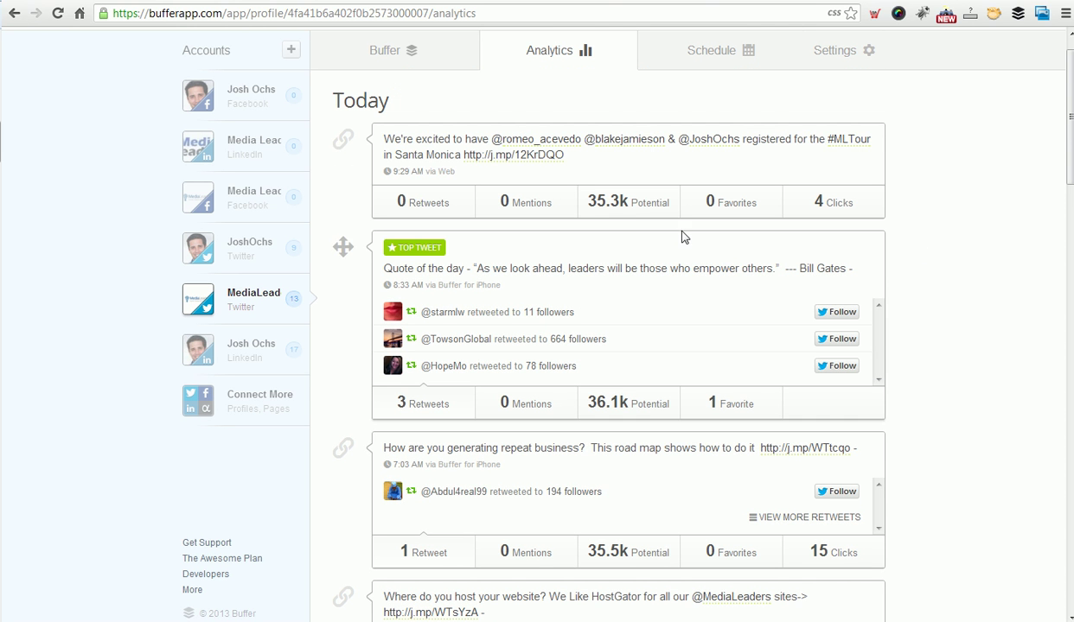
{"action": "mouse_move", "coordinate": [602, 201]}
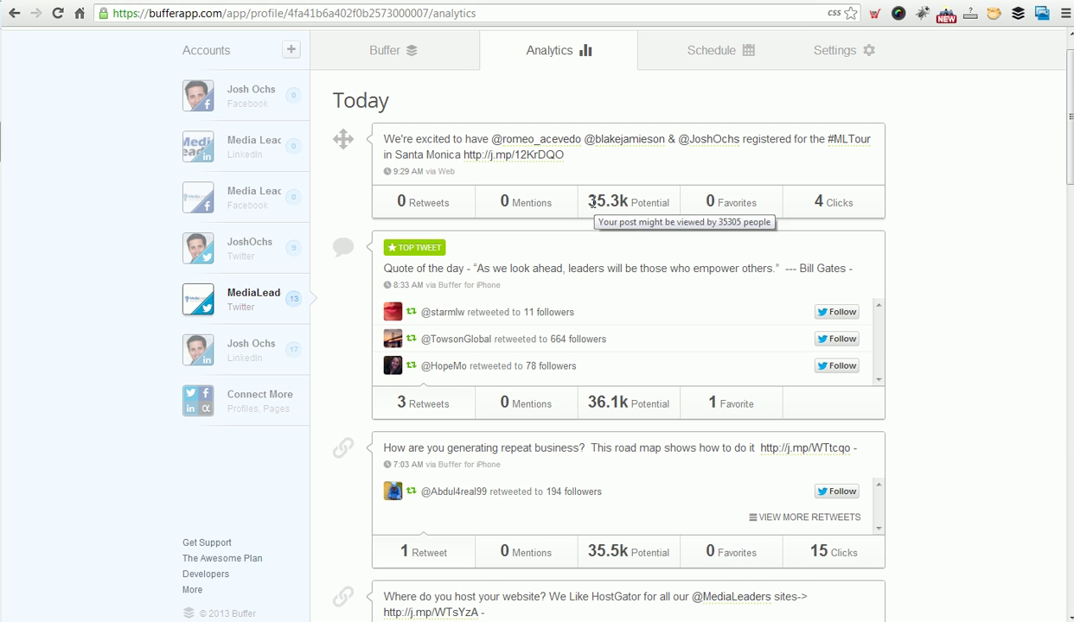
{"action": "left_click_drag", "start_coordinate": [591, 202], "coordinate": [669, 207]}
{"action": "left_click", "coordinate": [671, 208]}
{"action": "mouse_move", "coordinate": [590, 200]}
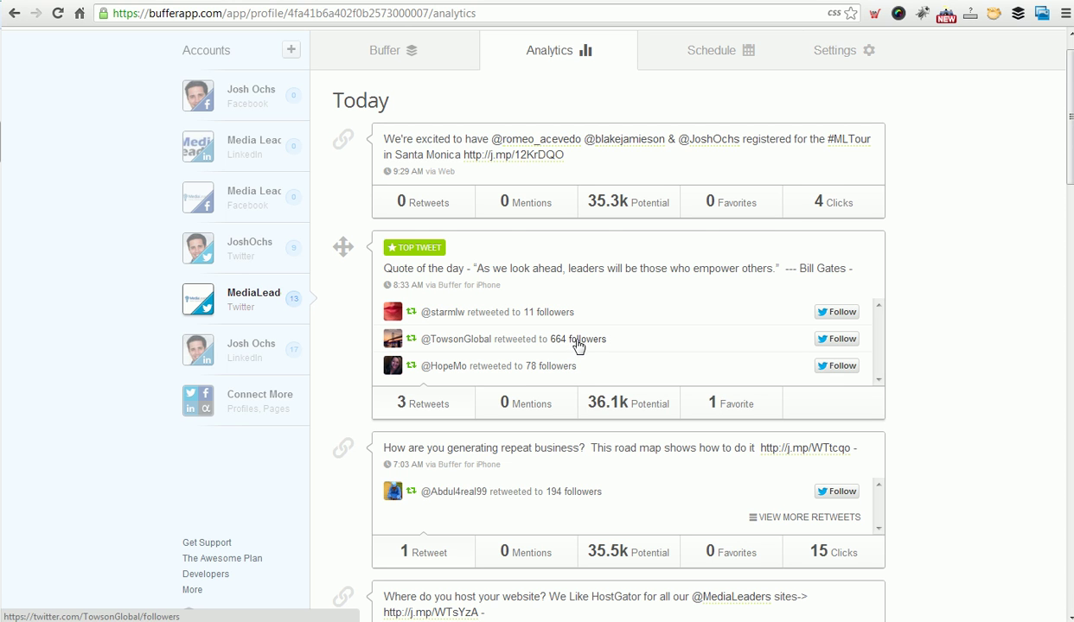
{"action": "left_click_drag", "start_coordinate": [584, 403], "coordinate": [683, 403]}
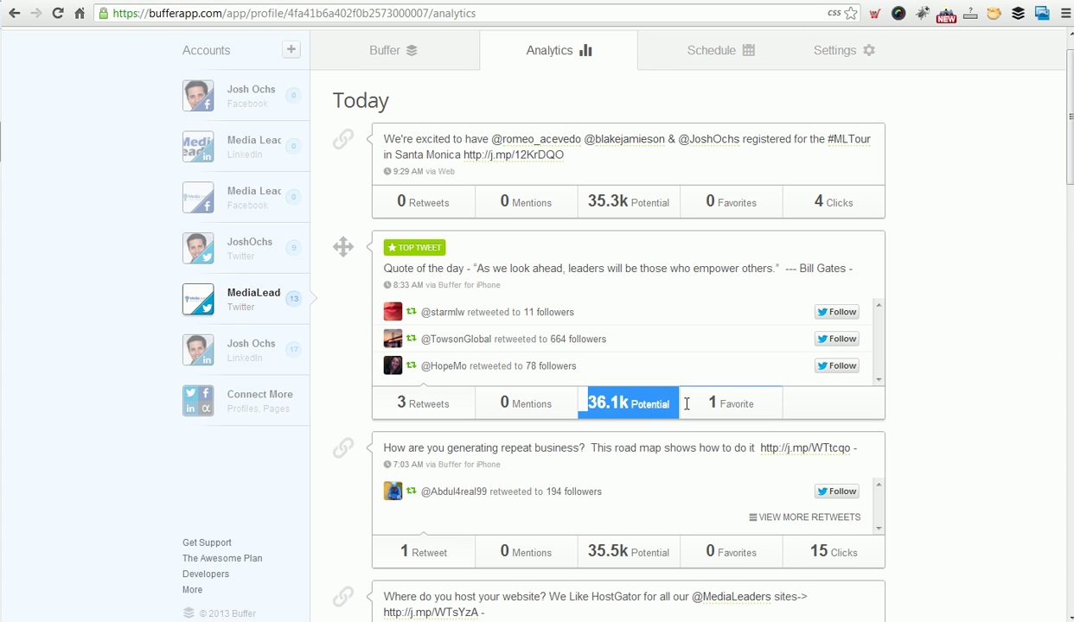
{"action": "left_click", "coordinate": [674, 408]}
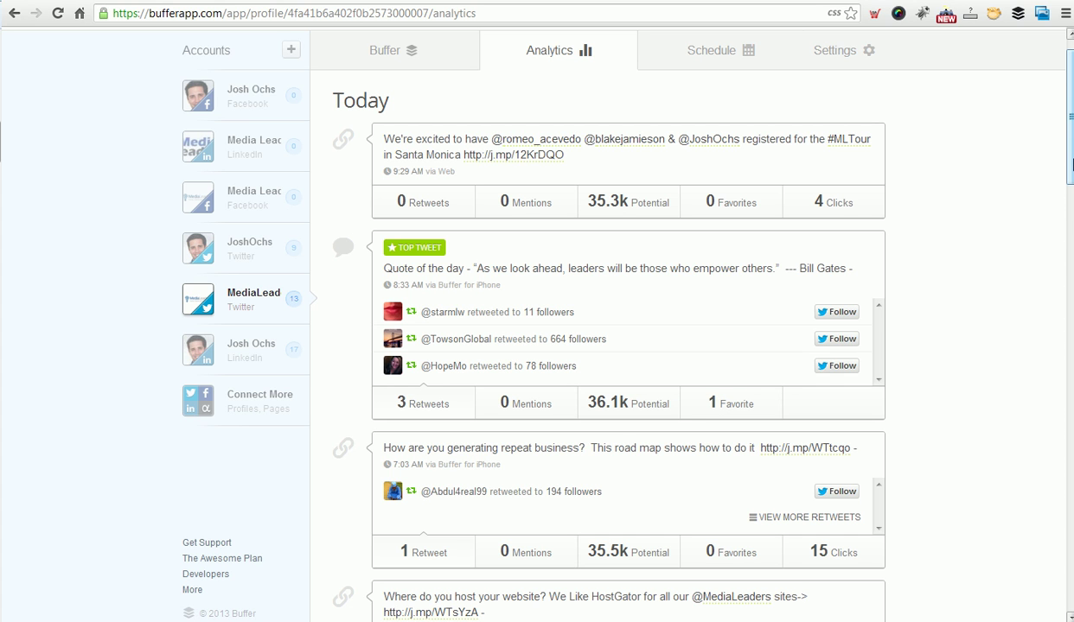
{"action": "left_click_drag", "start_coordinate": [1070, 165], "coordinate": [1071, 176]}
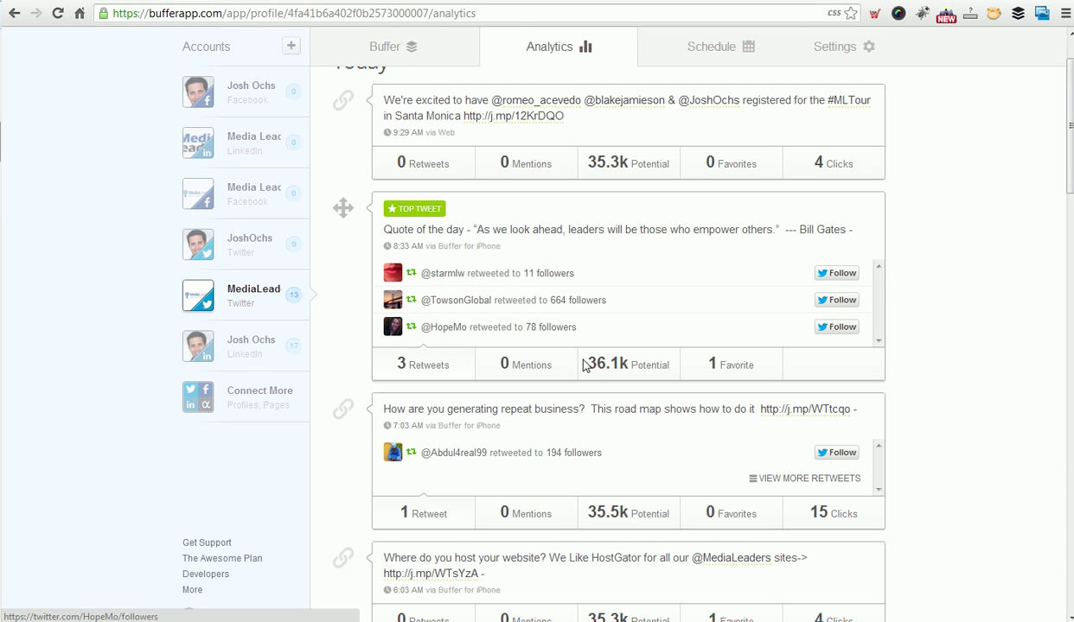
{"action": "mouse_move", "coordinate": [588, 365]}
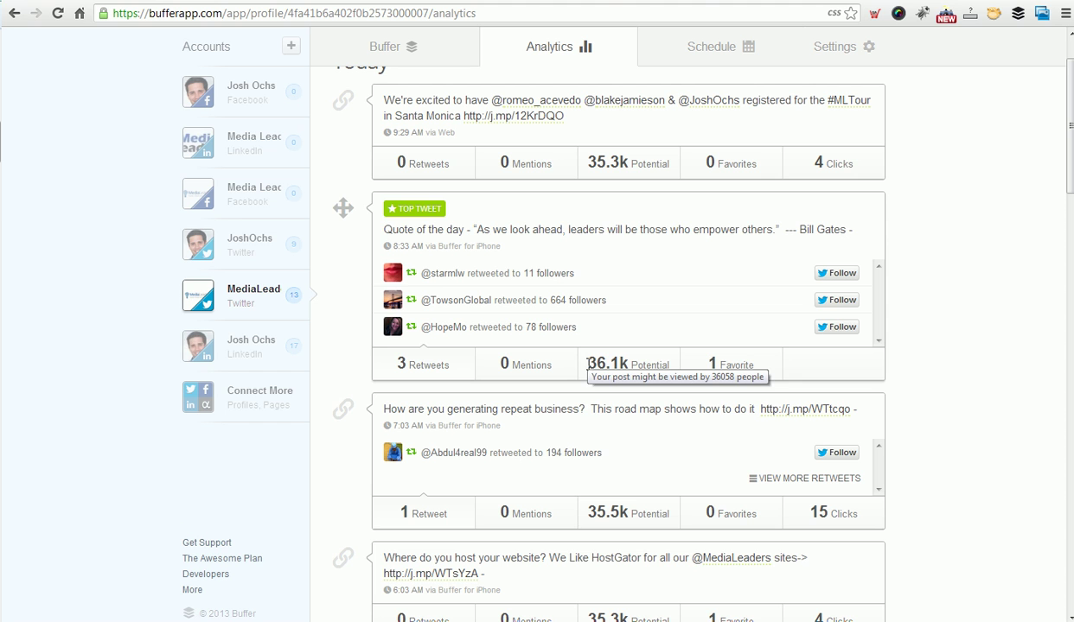
{"action": "scroll", "coordinate": [645, 415], "scroll_direction": "down", "scroll_amount": 4}
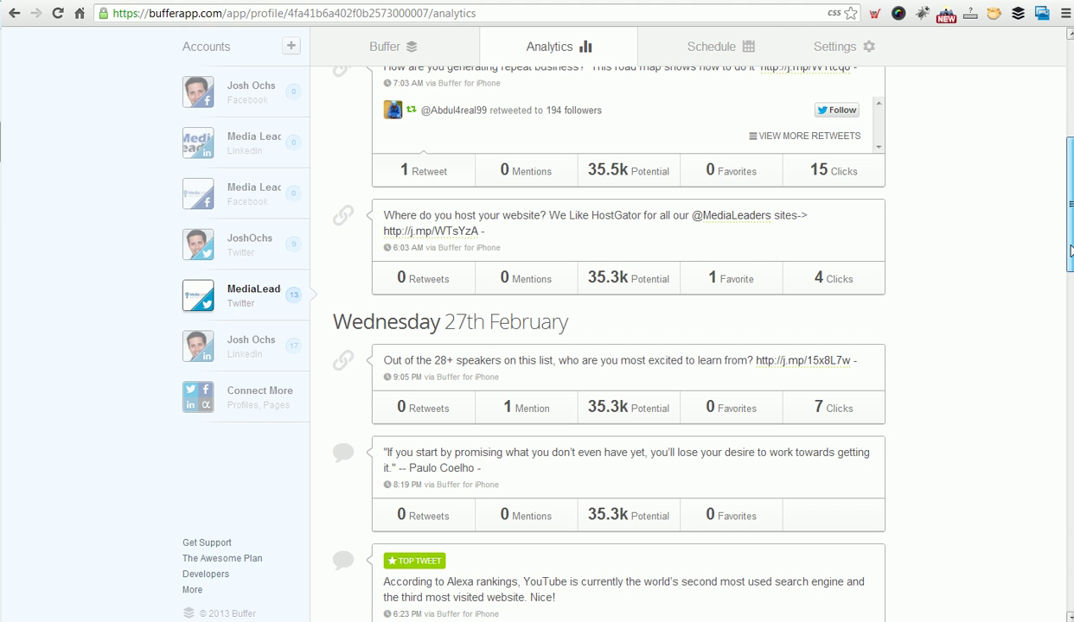
{"action": "mouse_move", "coordinate": [645, 415]}
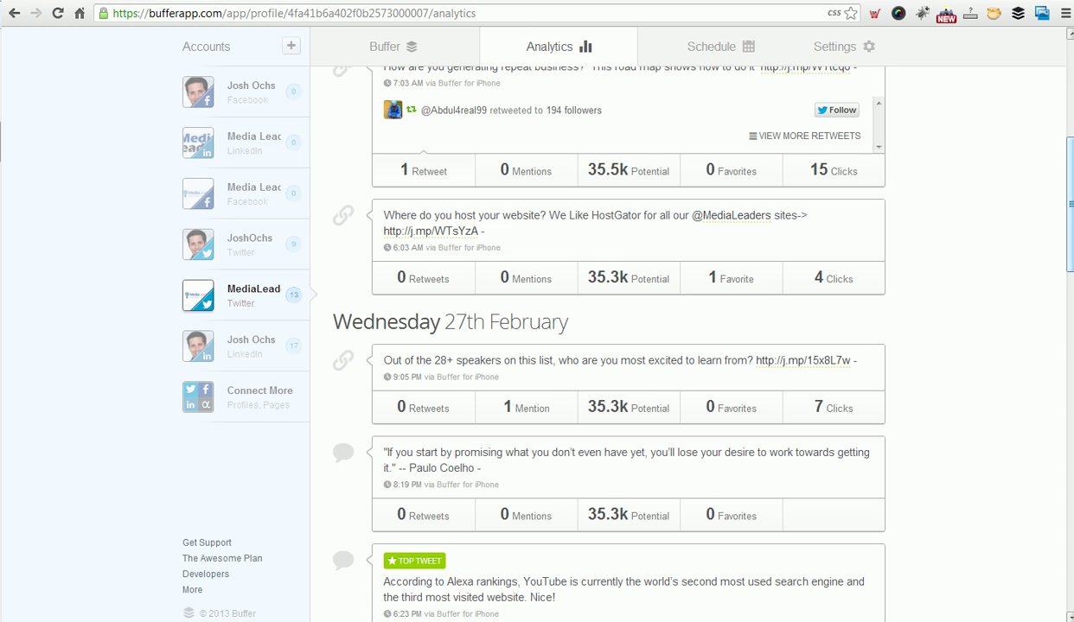
{"action": "scroll", "coordinate": [1069, 238], "scroll_direction": "down", "scroll_amount": 1}
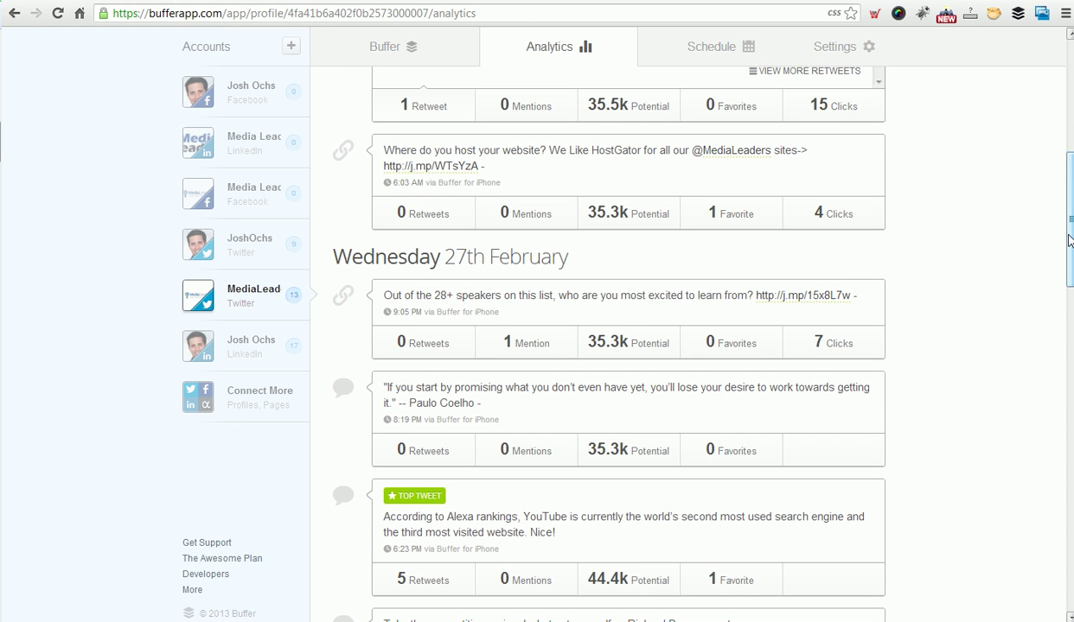
{"action": "scroll", "coordinate": [1071, 269], "scroll_direction": "down", "scroll_amount": 3}
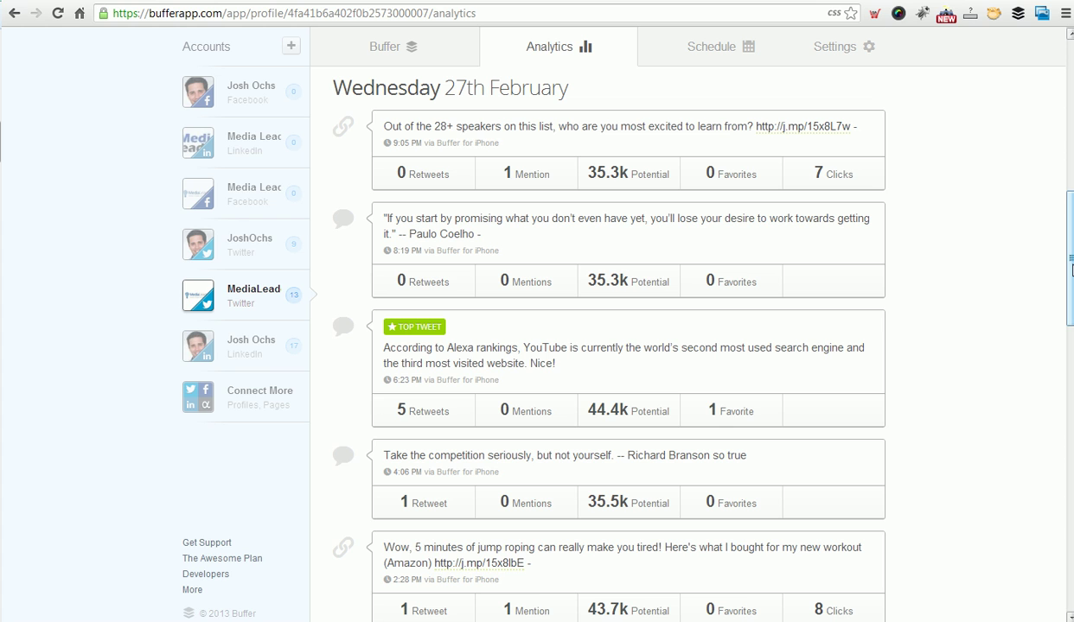
{"action": "left_click_drag", "start_coordinate": [584, 412], "coordinate": [670, 413]}
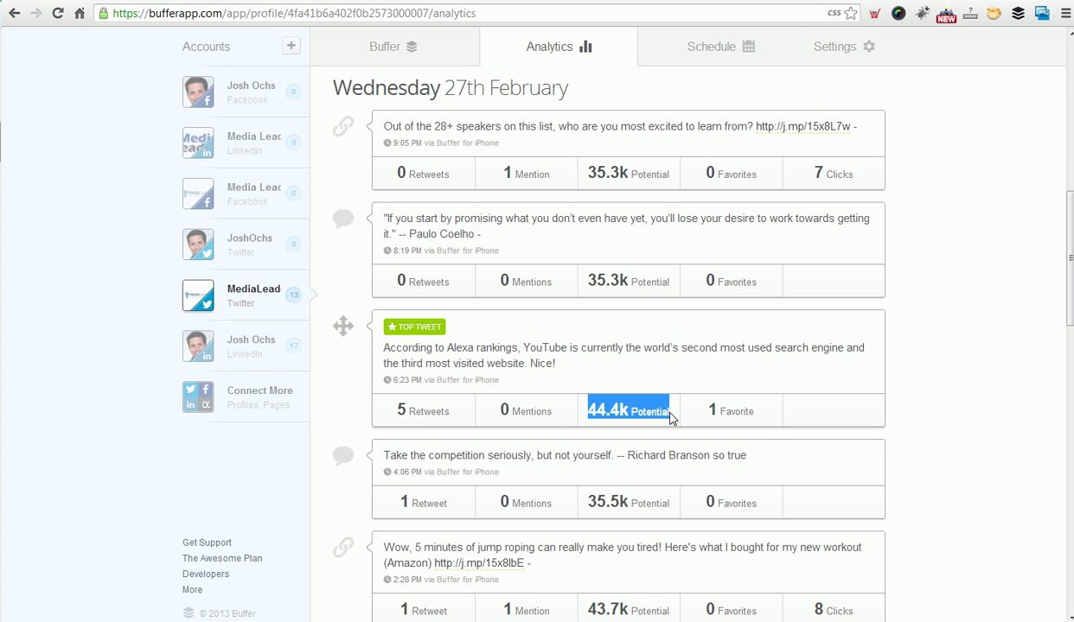
{"action": "left_click", "coordinate": [671, 418]}
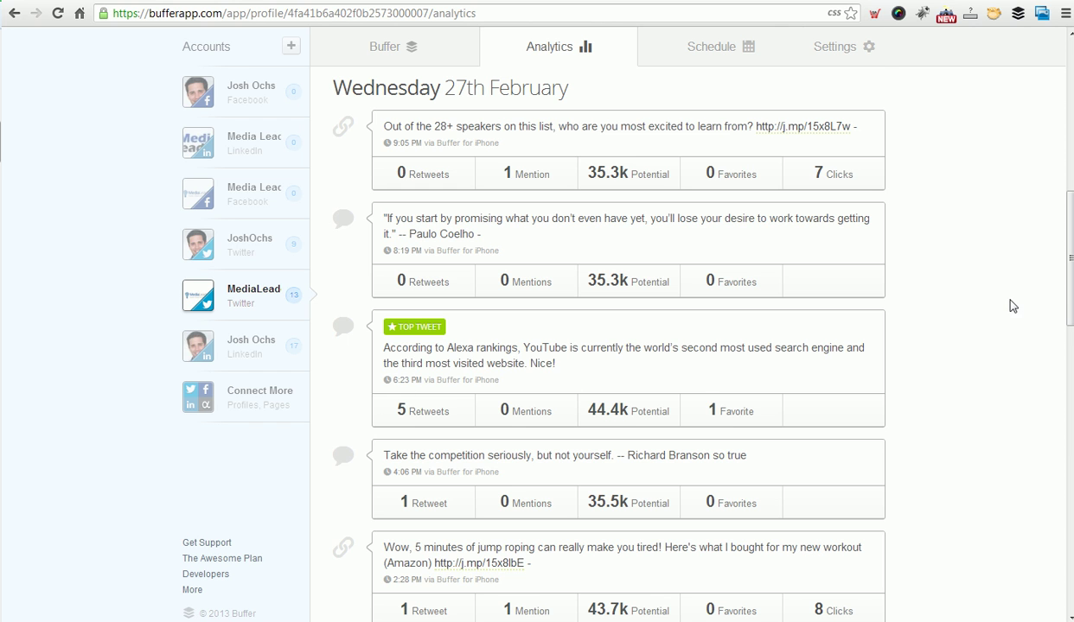
{"action": "left_click_drag", "start_coordinate": [1068, 306], "coordinate": [1068, 149]}
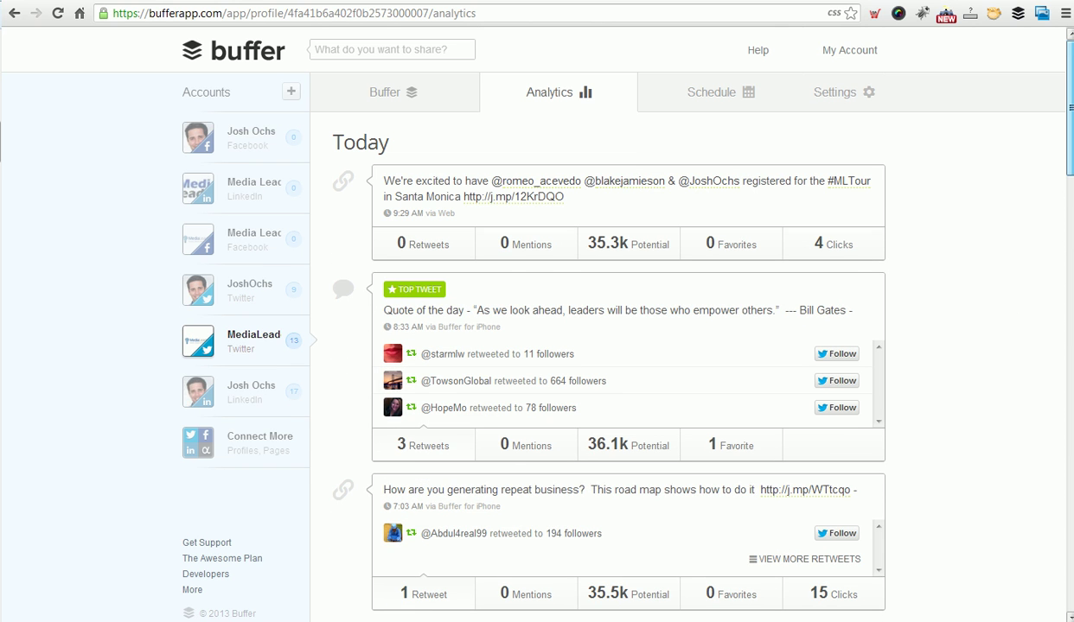
Show MediaLeaders Twitter's schedule: Los Angeles timezone, ten daily times from 6:03 AM to 9:05 PM.
{"action": "left_click", "coordinate": [709, 107]}
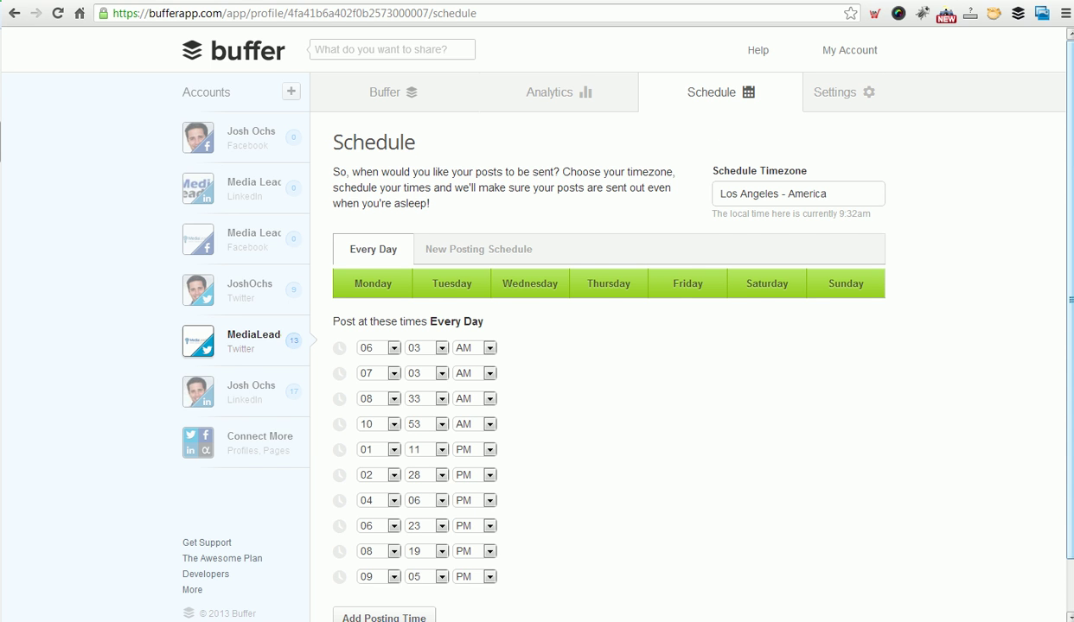
{"action": "scroll", "coordinate": [1072, 200], "scroll_direction": "down", "scroll_amount": 1}
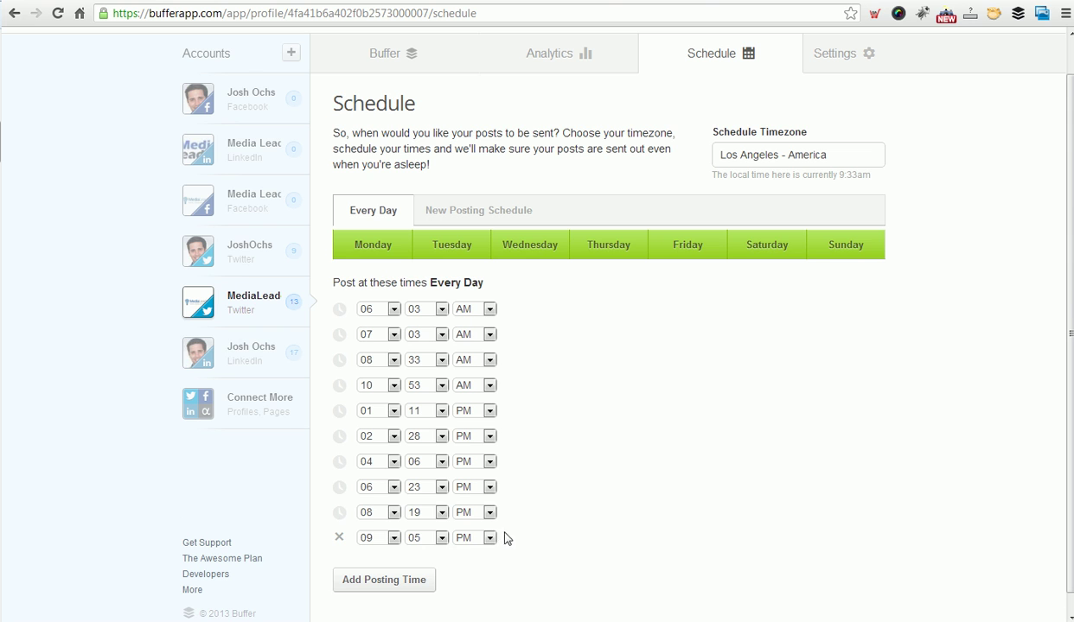
{"action": "scroll", "coordinate": [571, 490], "scroll_direction": "up", "scroll_amount": 1}
{"action": "scroll", "coordinate": [571, 490], "scroll_direction": "down", "scroll_amount": 1}
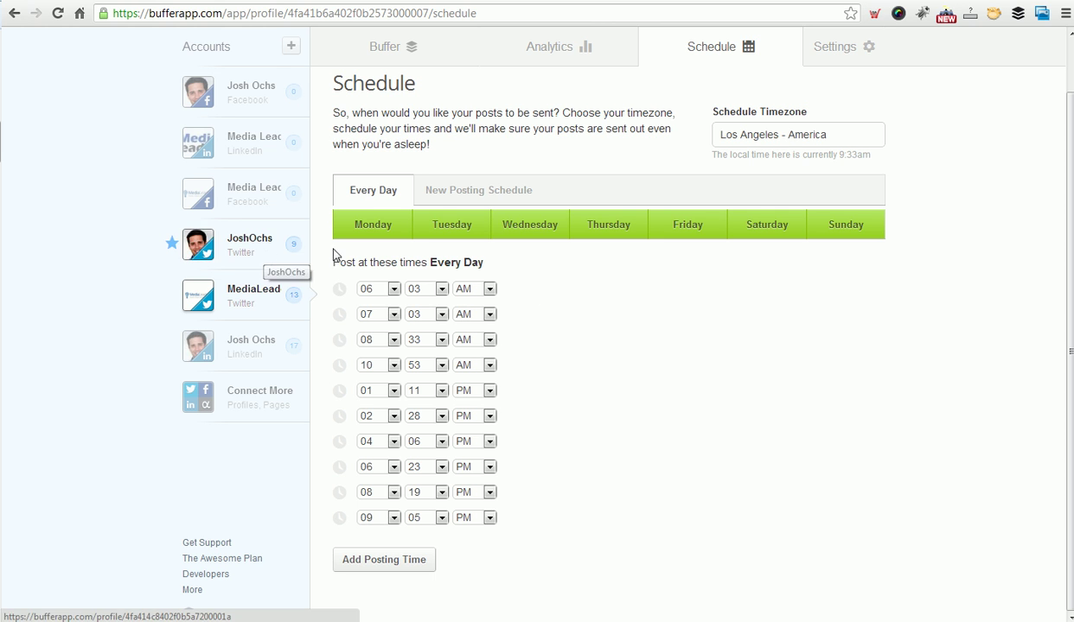
Switch to the personal Twitter account's analytics, showing the #MLTour tweet at 27.9k reach and 4 clicks.
{"action": "left_click", "coordinate": [827, 55]}
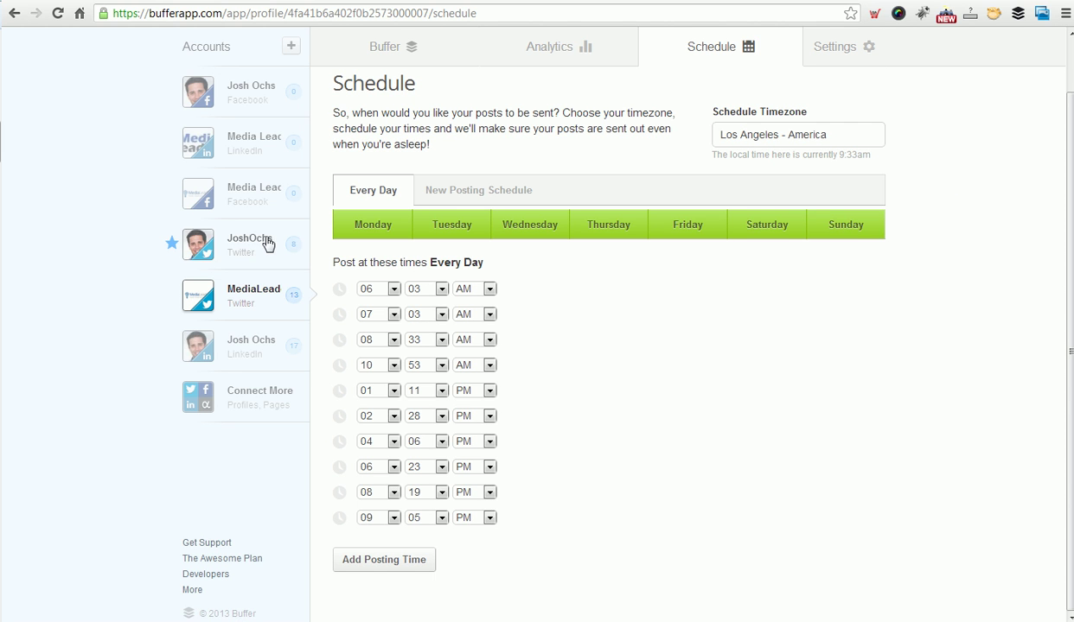
{"action": "left_click", "coordinate": [232, 245]}
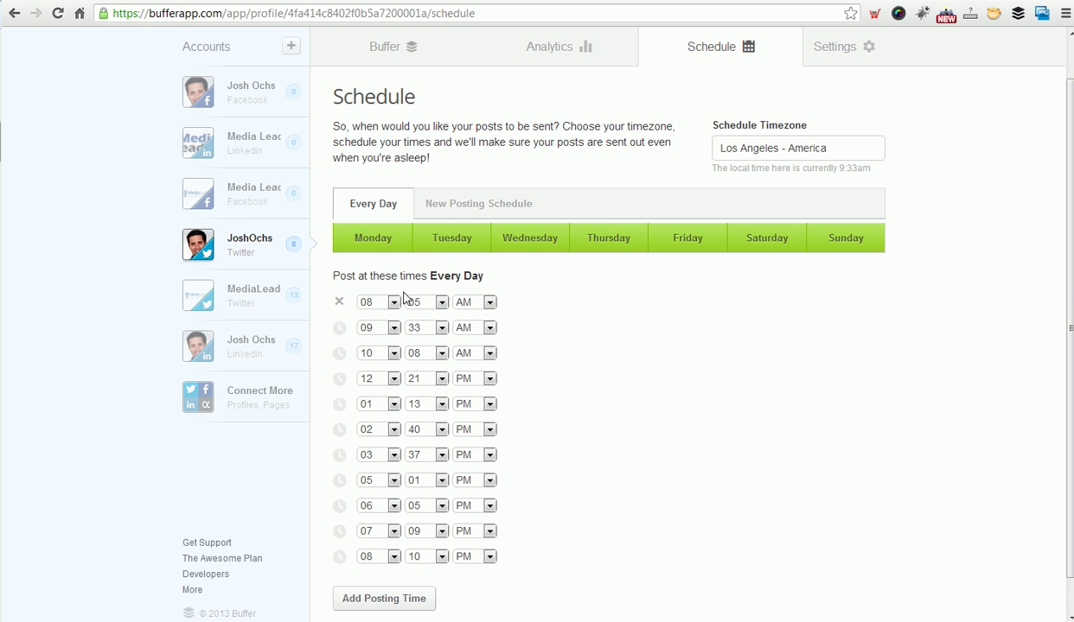
{"action": "left_click", "coordinate": [580, 48]}
{"action": "scroll", "coordinate": [597, 121], "scroll_direction": "up", "scroll_amount": 1}
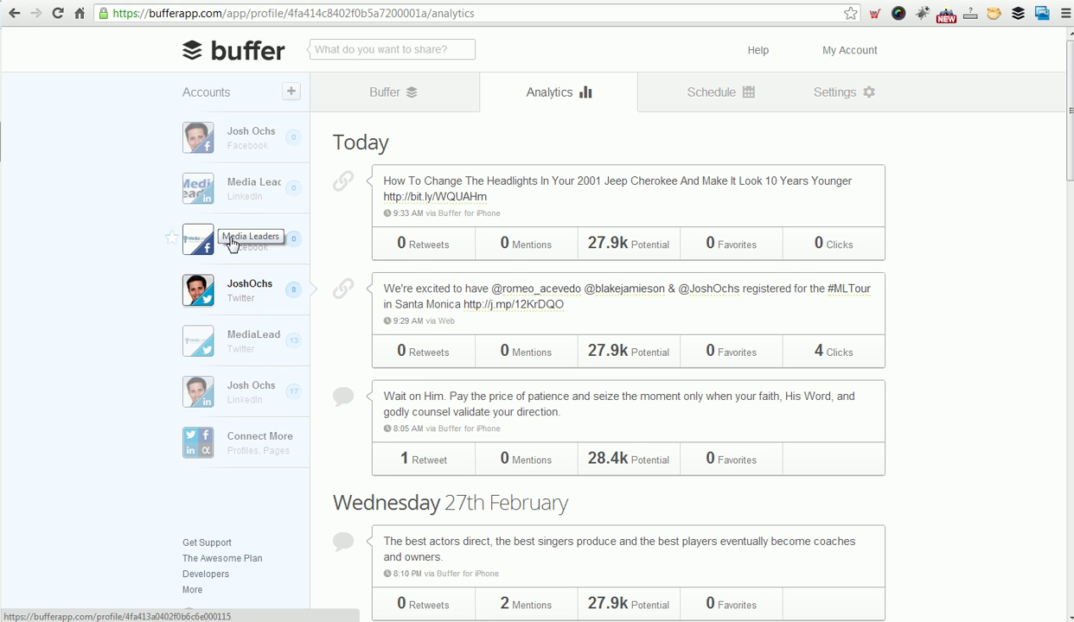
Show the personal Facebook schedule: Denver timezone, posting at 11:09 AM and 6:03 PM.
{"action": "left_click", "coordinate": [245, 138]}
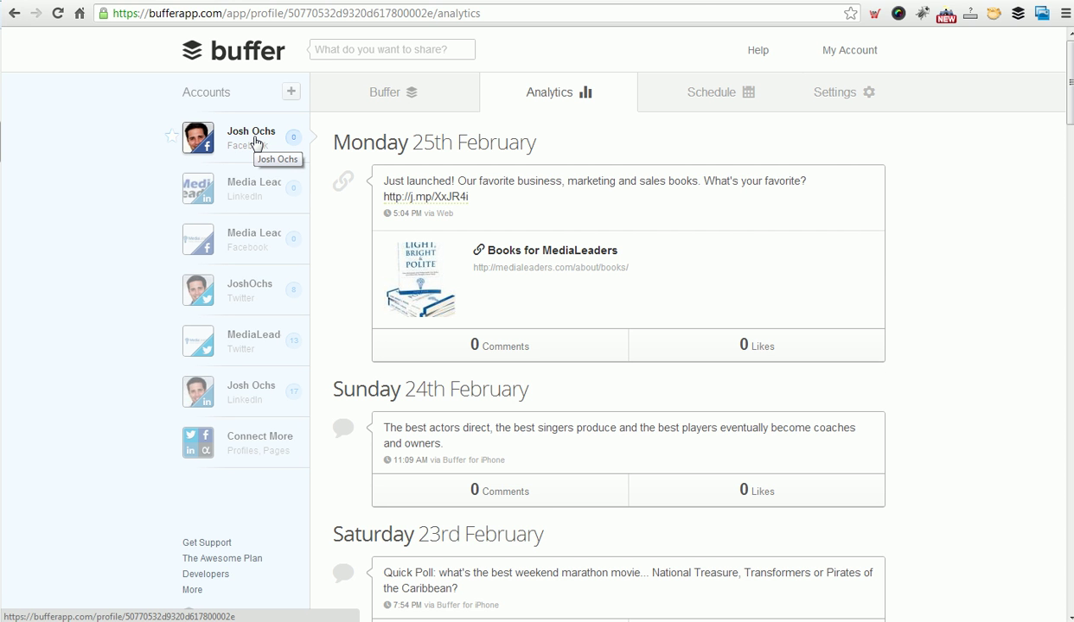
{"action": "left_click", "coordinate": [699, 92]}
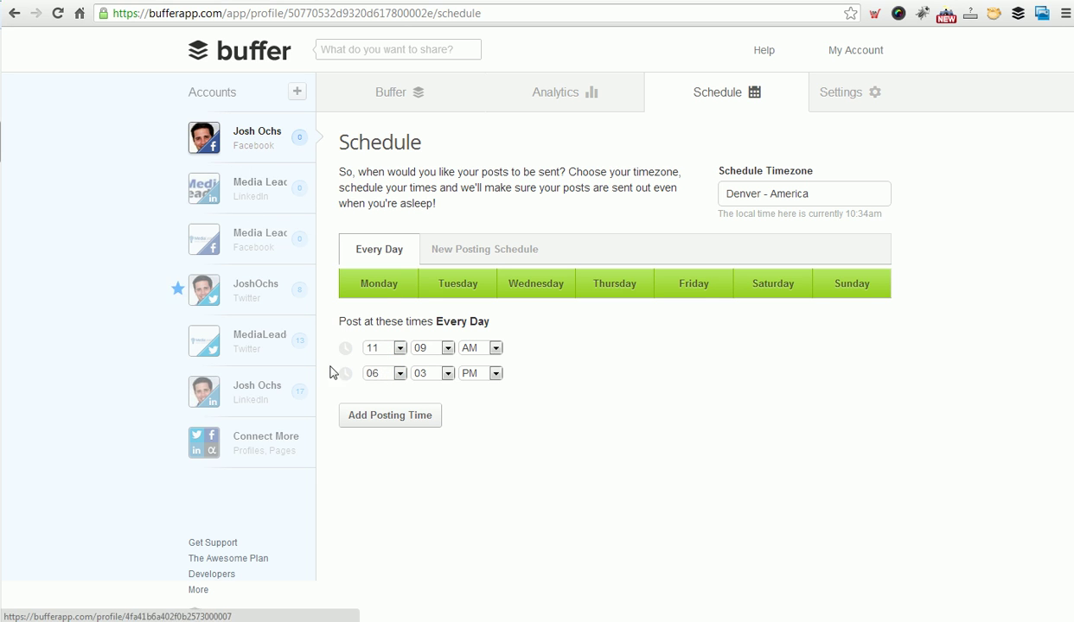
Browse the Media Leaders LinkedIn and Facebook schedules, toggling Wednesday posting off and back on.
{"action": "left_click", "coordinate": [253, 193]}
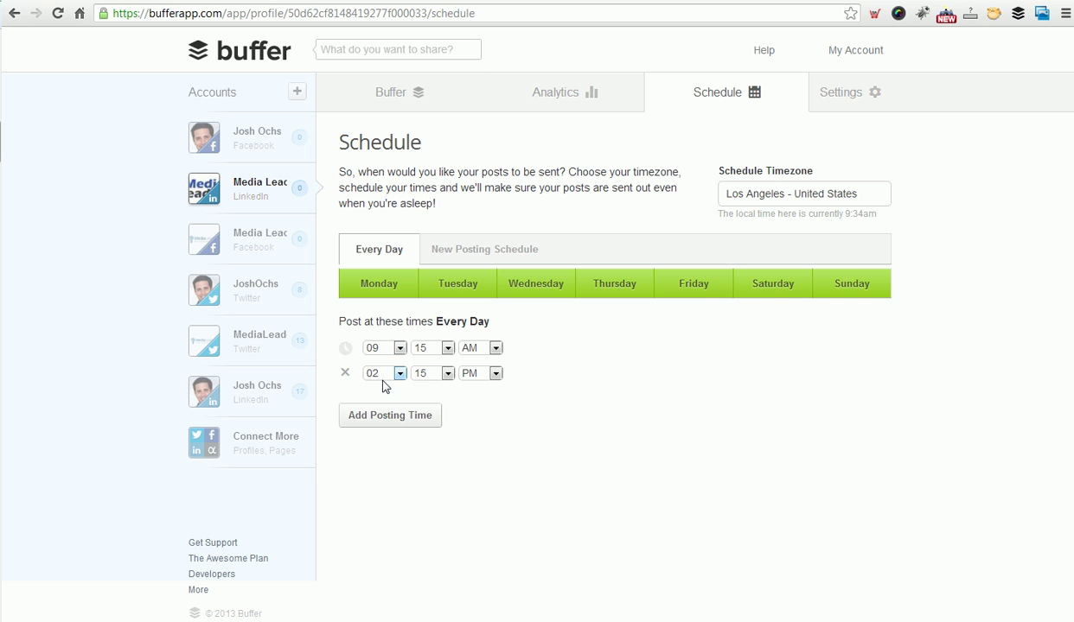
{"action": "left_click", "coordinate": [269, 234]}
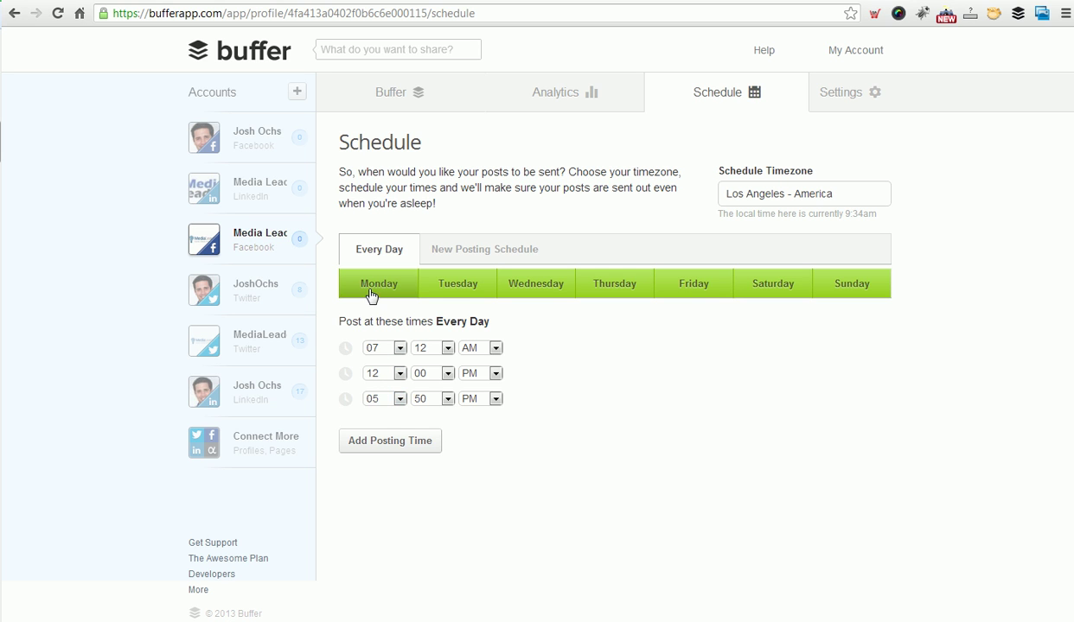
{"action": "left_click", "coordinate": [554, 295]}
{"action": "left_click", "coordinate": [535, 294]}
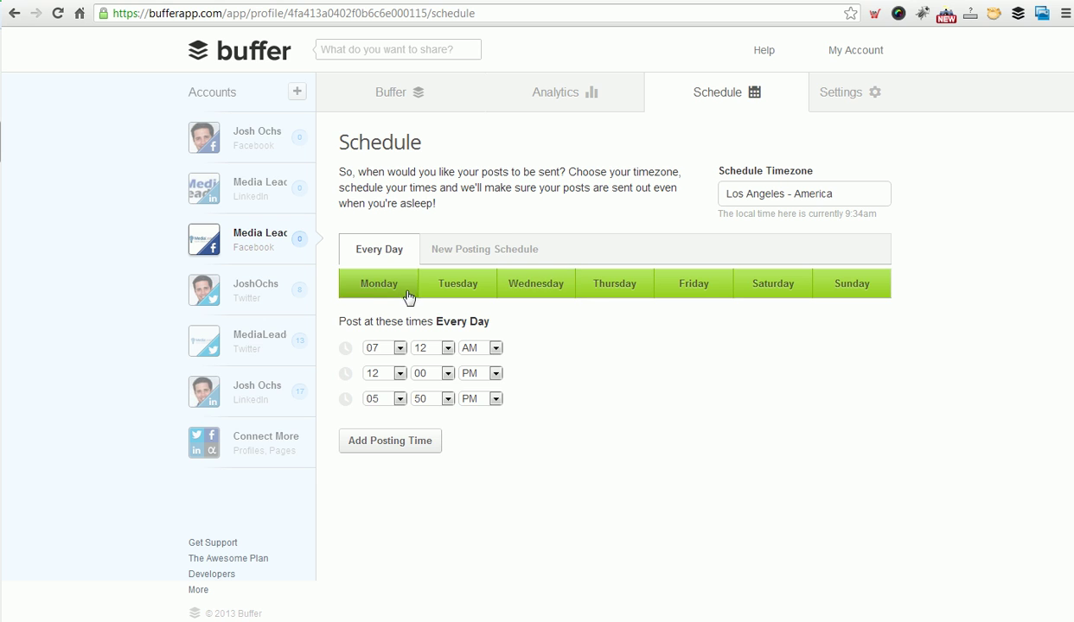
Toggle Thursday–Sunday posting off and on again, then show the personal Twitter schedule (8:05 AM–8:10 PM).
{"action": "left_click", "coordinate": [615, 287]}
{"action": "left_click", "coordinate": [696, 287]}
{"action": "left_click", "coordinate": [769, 288]}
{"action": "left_click", "coordinate": [843, 293]}
{"action": "left_click", "coordinate": [843, 293]}
{"action": "left_click", "coordinate": [692, 286]}
{"action": "left_click", "coordinate": [615, 285]}
{"action": "left_click", "coordinate": [761, 287]}
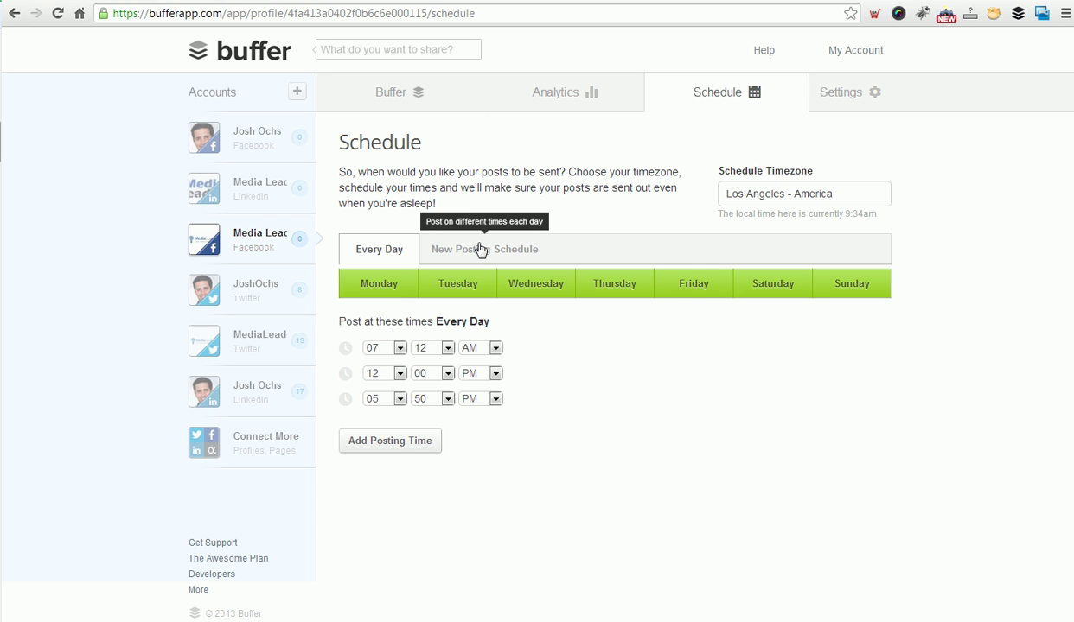
{"action": "left_click", "coordinate": [247, 289]}
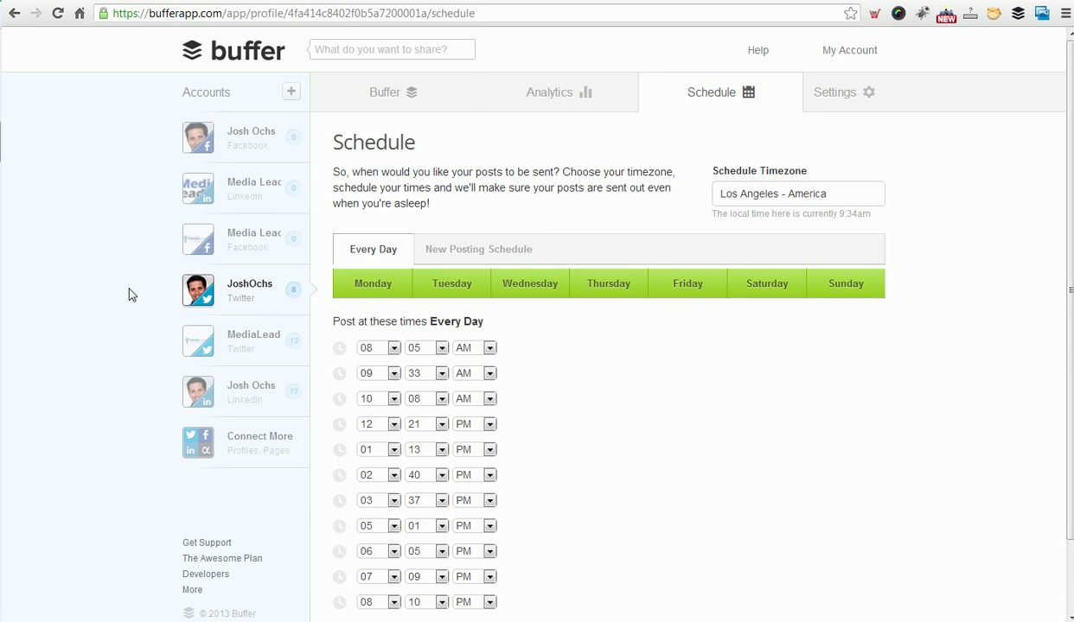
Star MediaLeaders Twitter as a default sharing account.
{"action": "mouse_move", "coordinate": [187, 298]}
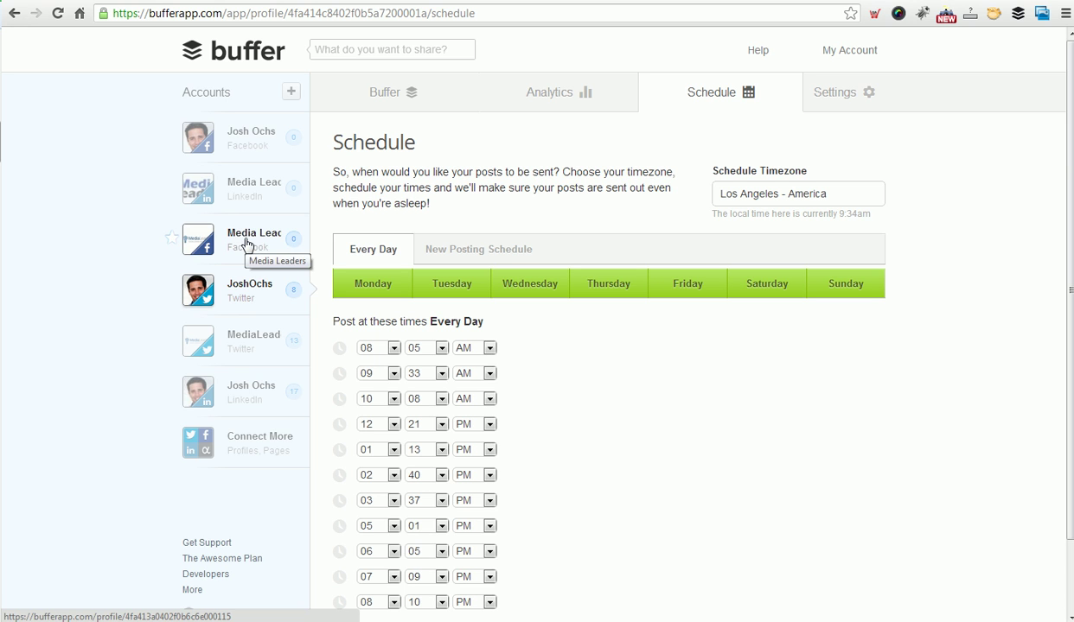
{"action": "mouse_move", "coordinate": [171, 245]}
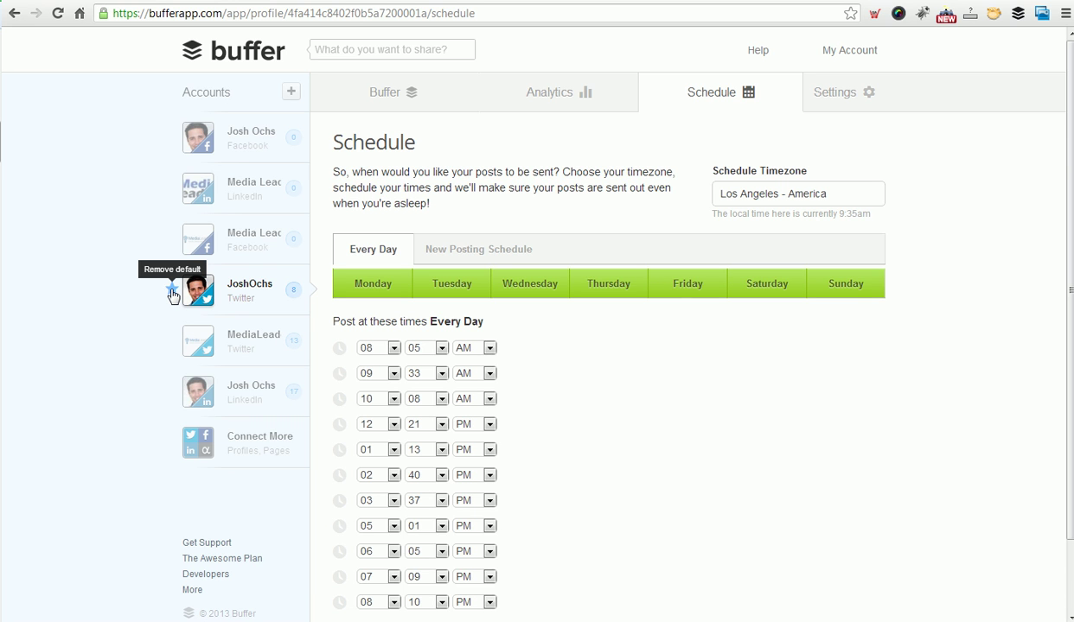
{"action": "left_click", "coordinate": [172, 340]}
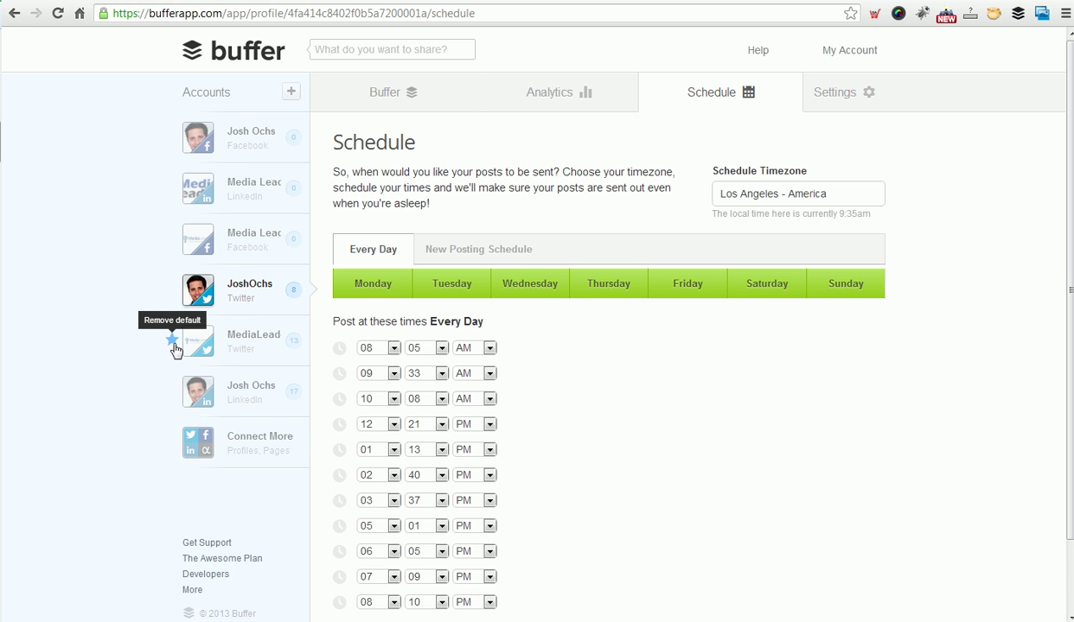
Write a one-word sample post and address it to both Twitter accounts, briefly trying LinkedIn.
{"action": "left_click", "coordinate": [349, 50]}
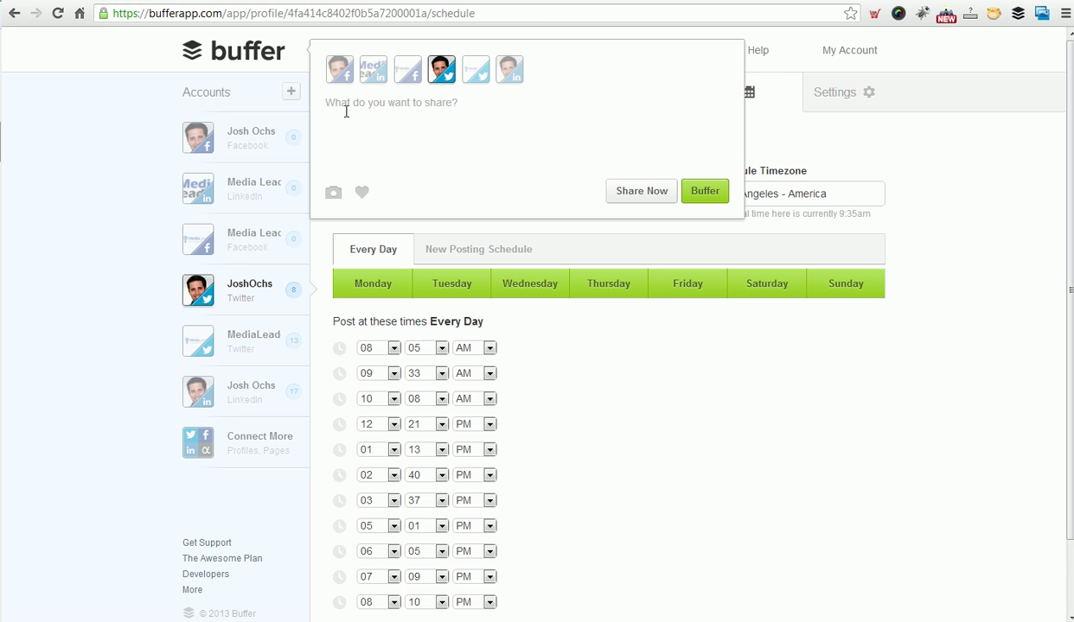
{"action": "type", "text": "Josh Ochs is amazing."}
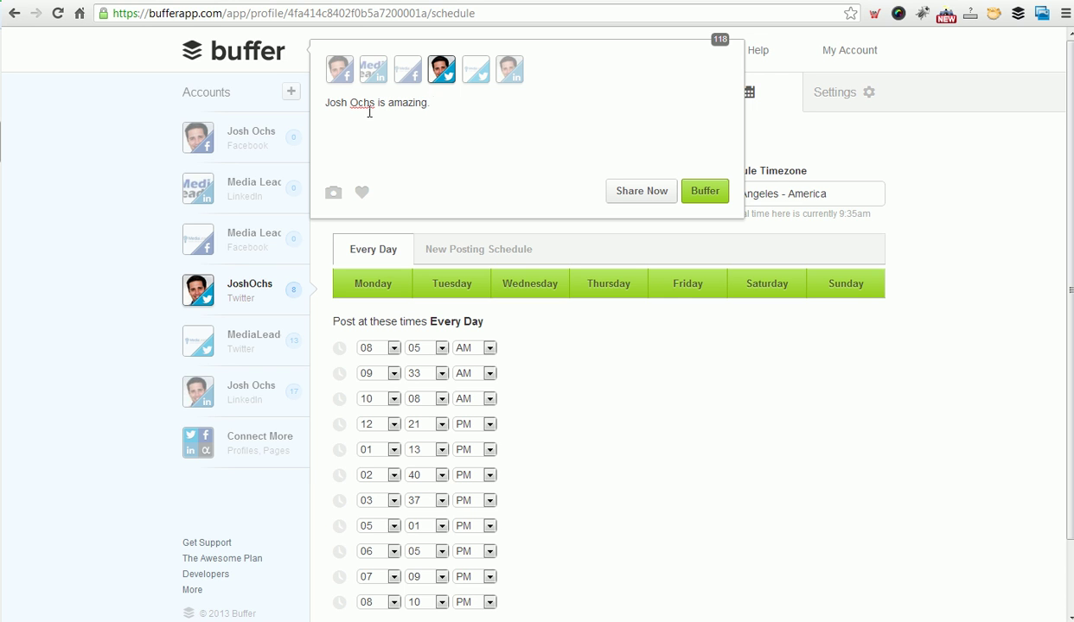
{"action": "left_click", "coordinate": [476, 78]}
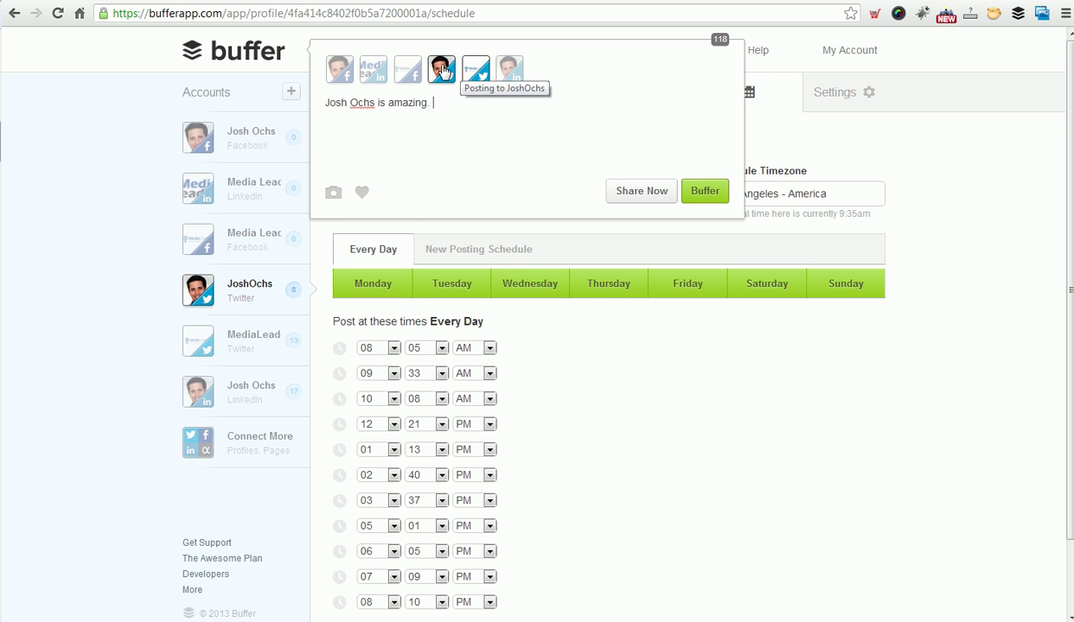
{"action": "left_click", "coordinate": [476, 69]}
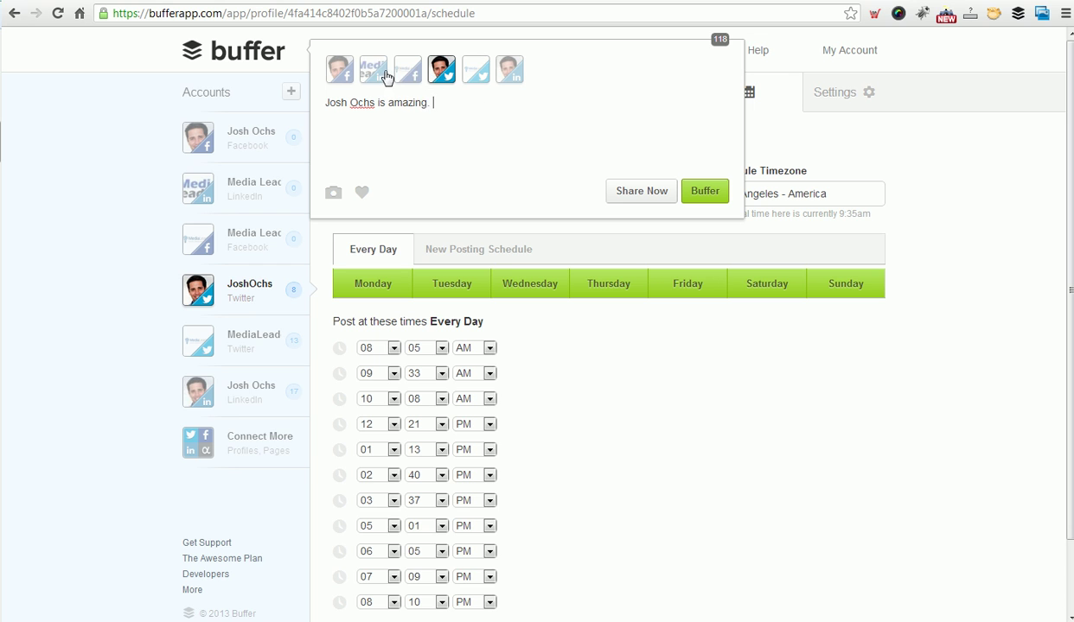
{"action": "left_click", "coordinate": [373, 69]}
{"action": "left_click", "coordinate": [372, 69]}
{"action": "left_click", "coordinate": [478, 73]}
Delete the sample draft text, close the composer, and go to Connect a Social Network.
{"action": "left_click_drag", "start_coordinate": [445, 103], "coordinate": [324, 103]}
{"action": "key", "text": "BackSpace"}
{"action": "left_click", "coordinate": [989, 190]}
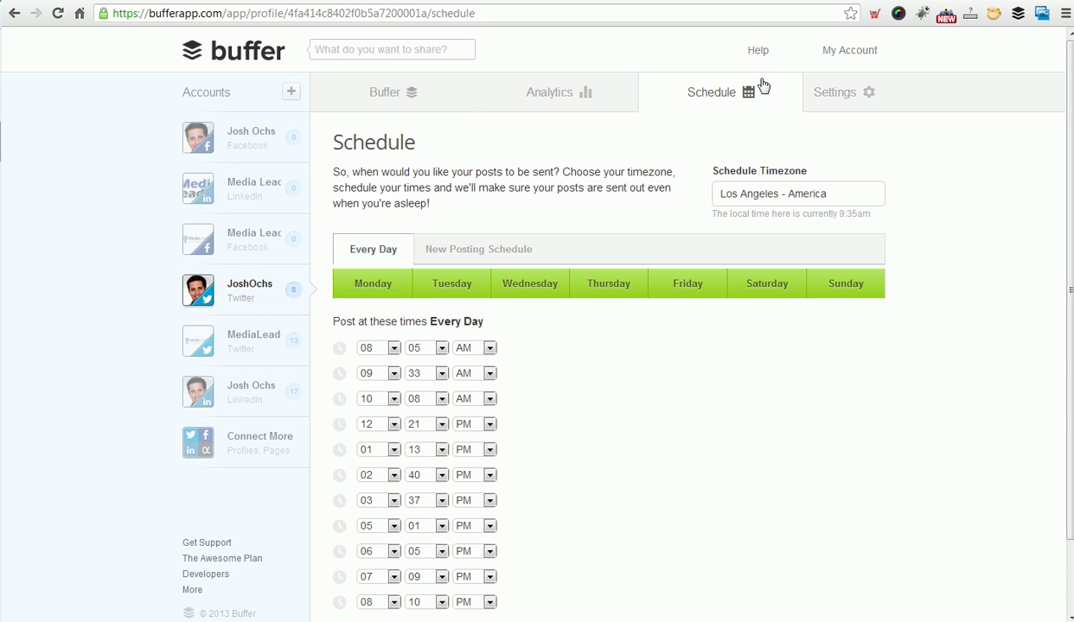
{"action": "left_click", "coordinate": [291, 93]}
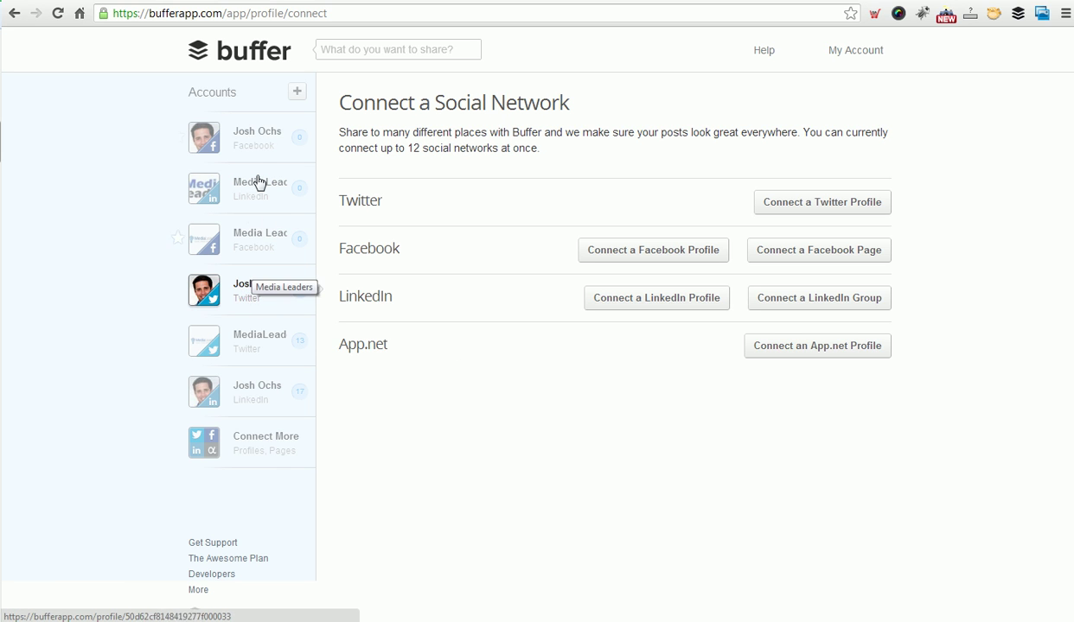
Open the personal Twitter queue and check the Team Members settings.
{"action": "left_click", "coordinate": [244, 294]}
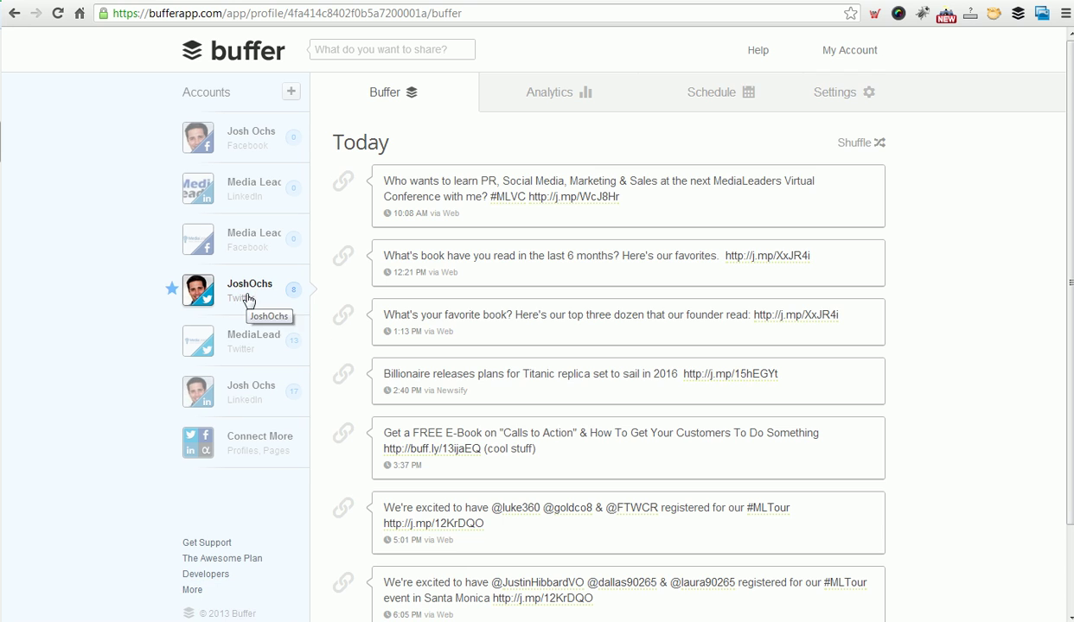
{"action": "mouse_move", "coordinate": [822, 96]}
{"action": "left_click", "coordinate": [813, 170]}
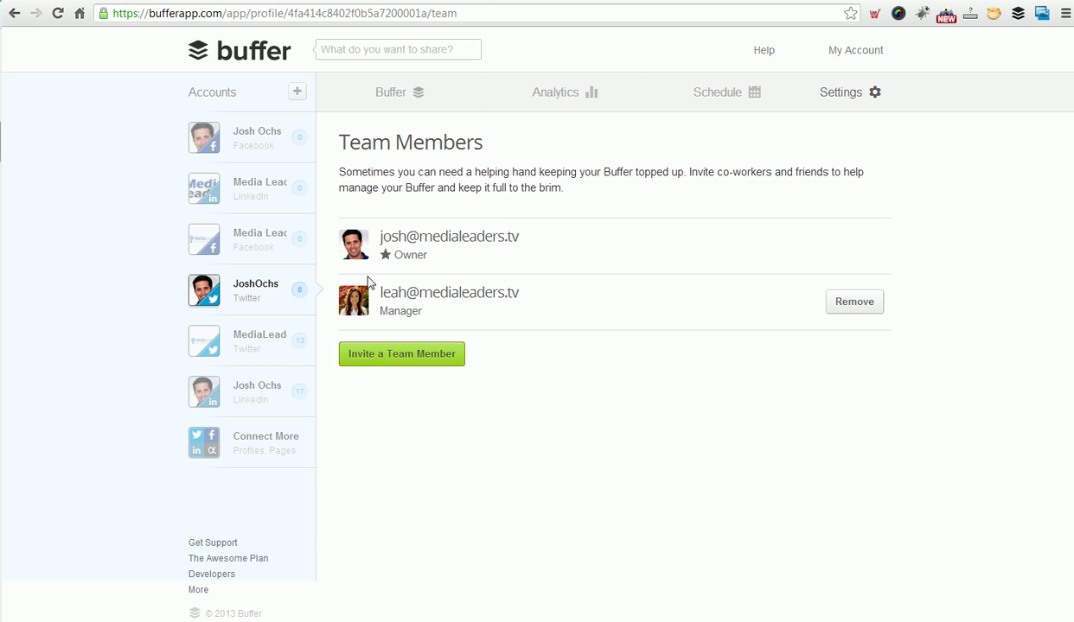
Switch to Media Leaders Facebook, check Link Shortening settings, and show its empty queue.
{"action": "left_click", "coordinate": [246, 251]}
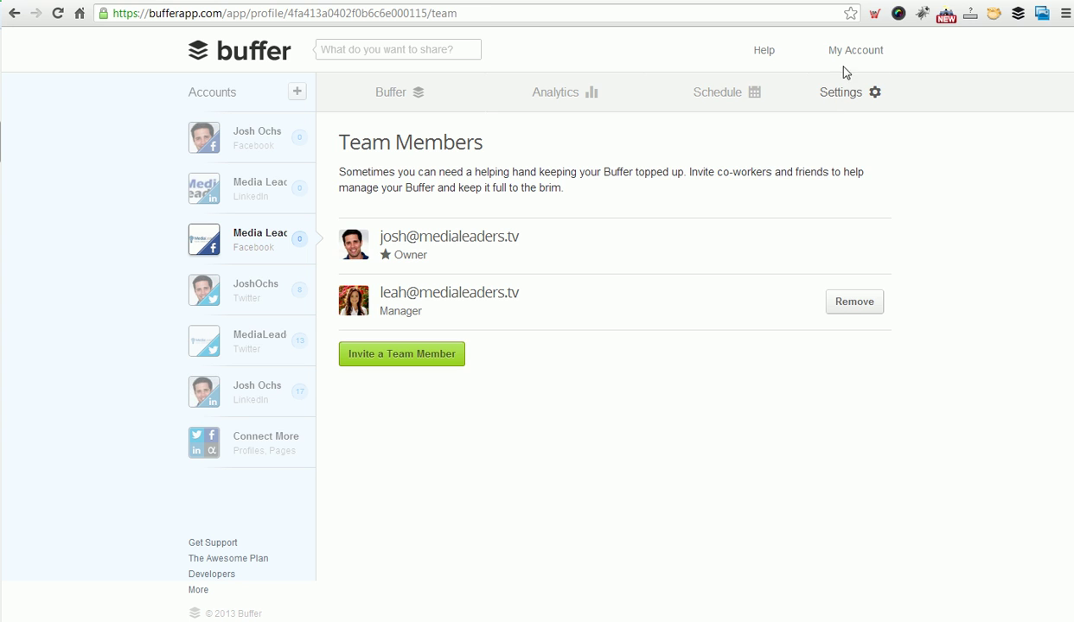
{"action": "mouse_move", "coordinate": [851, 96]}
{"action": "left_click", "coordinate": [822, 132]}
{"action": "left_click", "coordinate": [419, 91]}
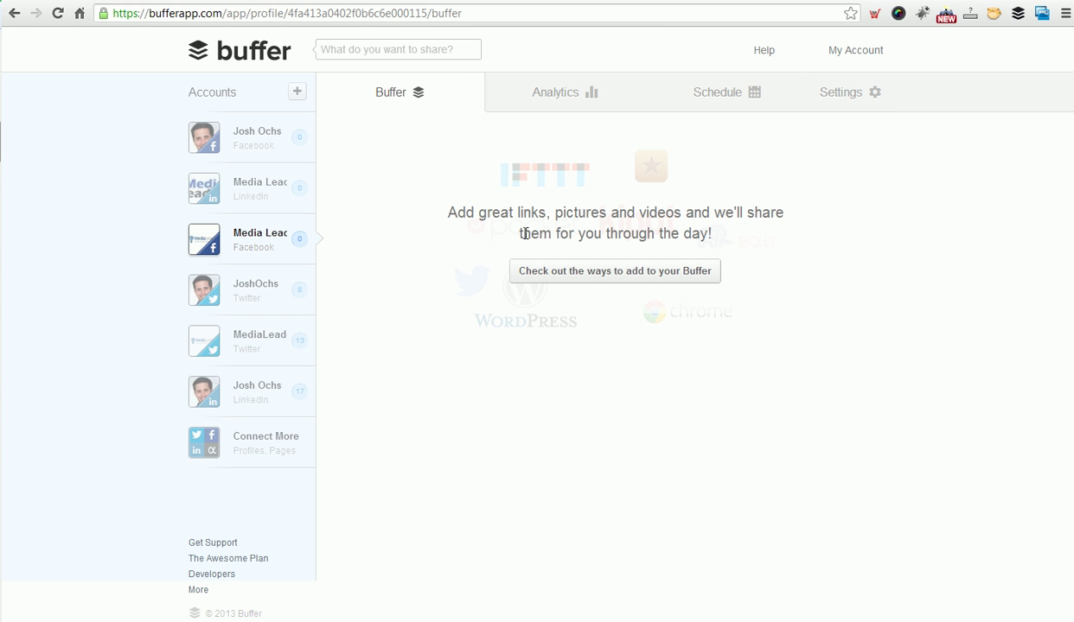
Open the personal Twitter analytics and highlight the second tweet's text and j.mp link.
{"action": "left_click", "coordinate": [248, 290]}
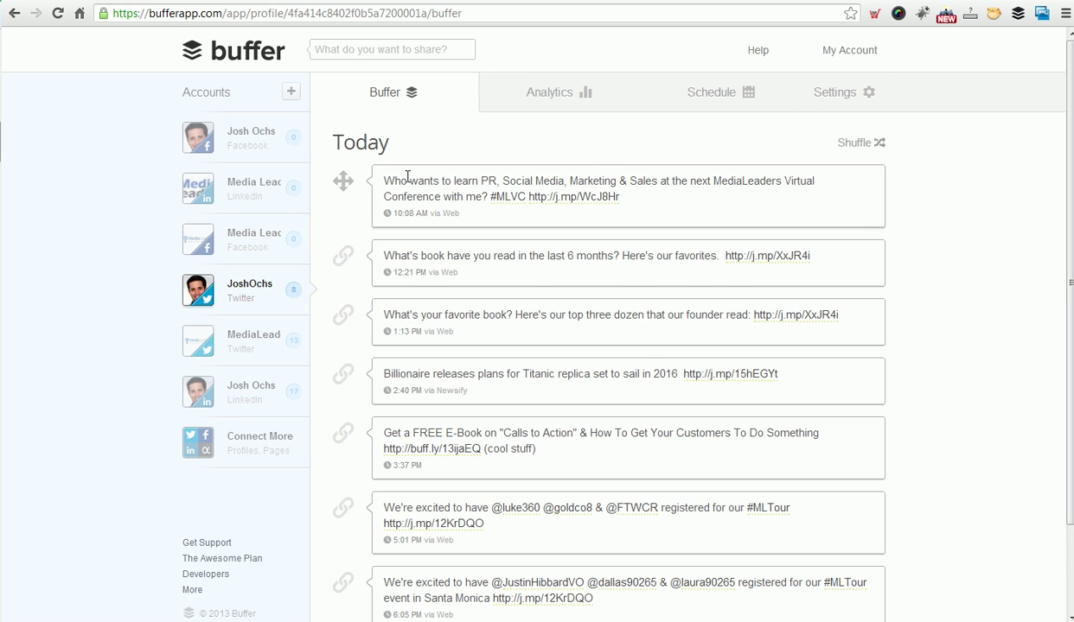
{"action": "left_click", "coordinate": [561, 99]}
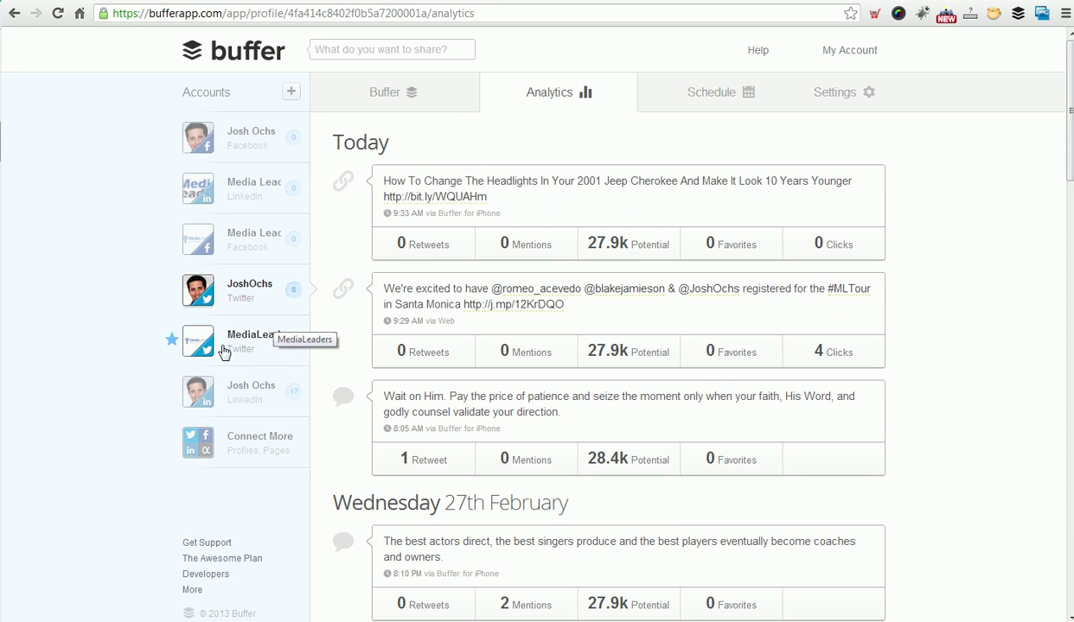
{"action": "left_click_drag", "start_coordinate": [447, 288], "coordinate": [601, 303]}
{"action": "left_click", "coordinate": [546, 348]}
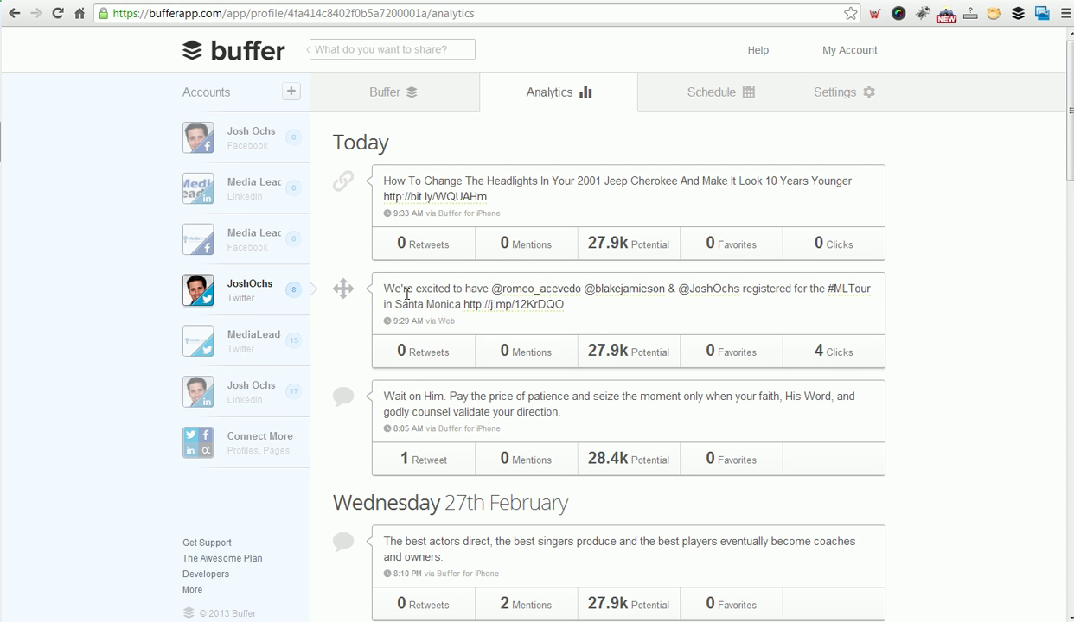
{"action": "left_click_drag", "start_coordinate": [387, 289], "coordinate": [583, 305]}
{"action": "left_click", "coordinate": [603, 318]}
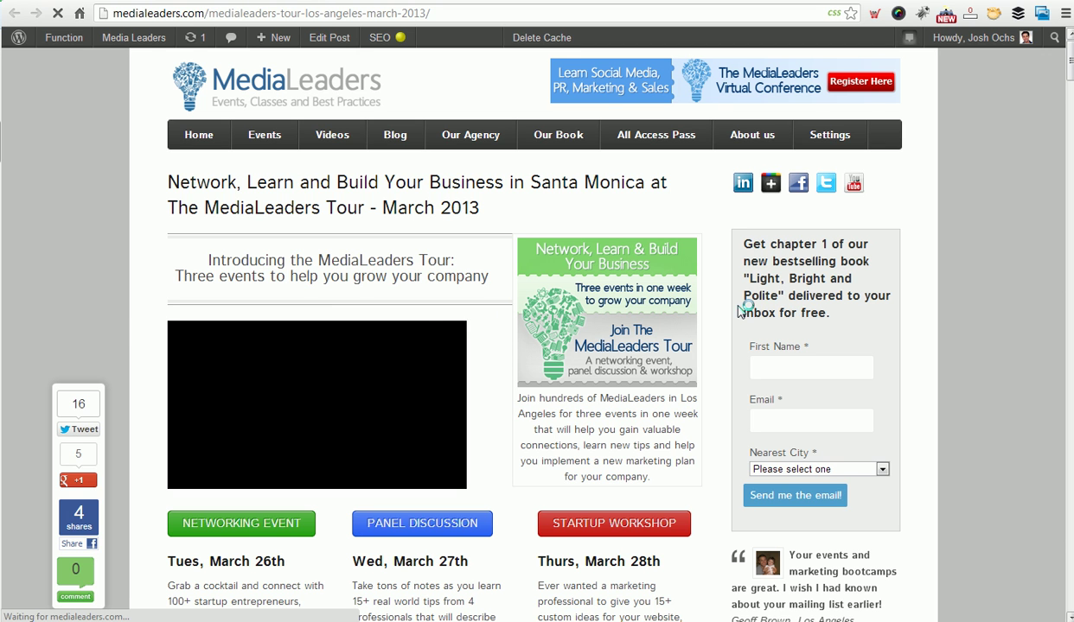
{"action": "scroll", "coordinate": [130, 320], "scroll_direction": "down", "scroll_amount": 3}
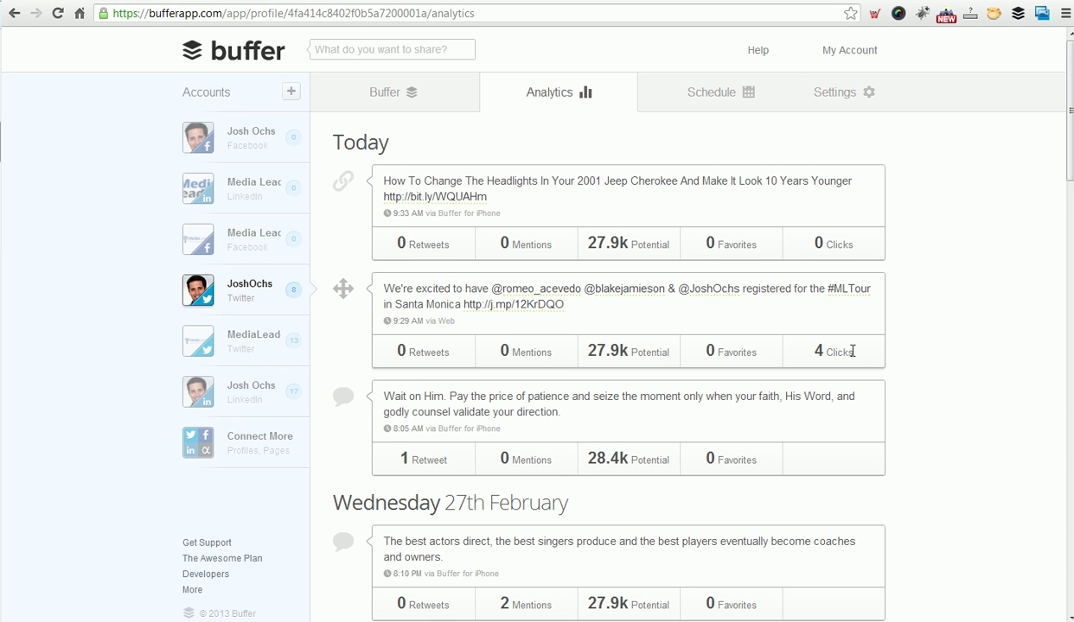
Open the MediaLead Twitter analytics and scroll to Tuesday 26th February's tweets.
{"action": "left_click", "coordinate": [242, 342]}
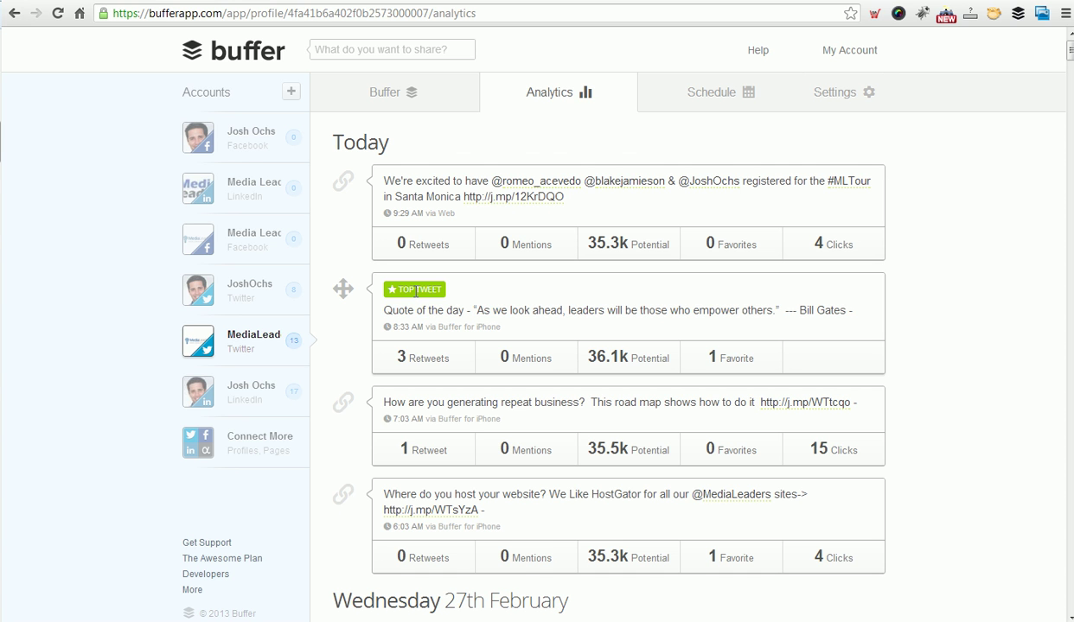
{"action": "left_click_drag", "start_coordinate": [1070, 53], "coordinate": [1071, 99]}
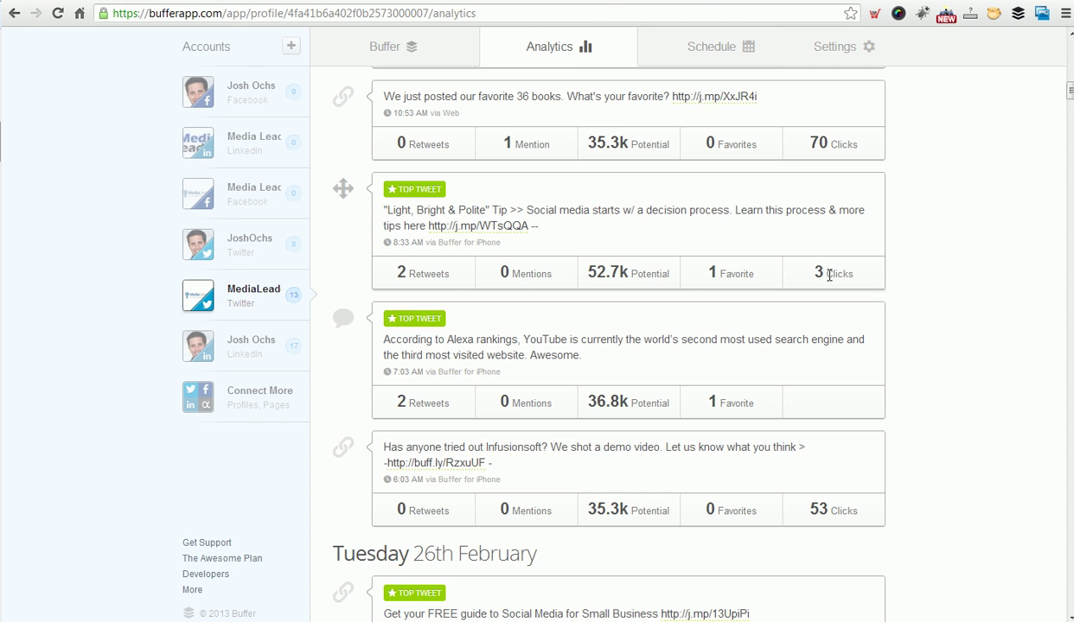
{"action": "scroll", "coordinate": [955, 281], "scroll_direction": "up", "scroll_amount": 1}
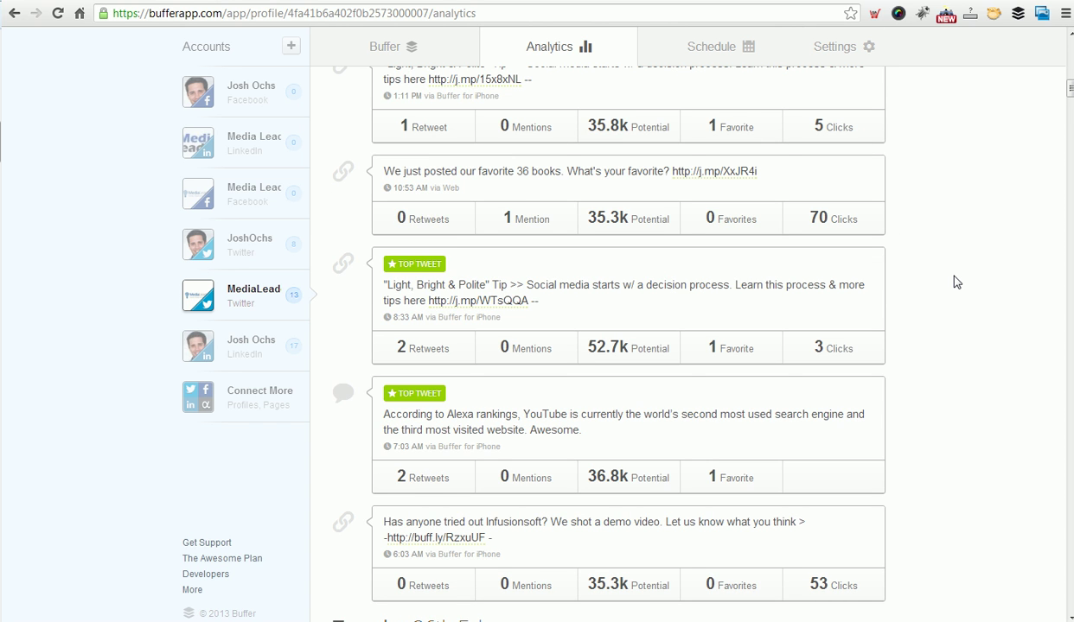
{"action": "scroll", "coordinate": [956, 282], "scroll_direction": "up", "scroll_amount": 7}
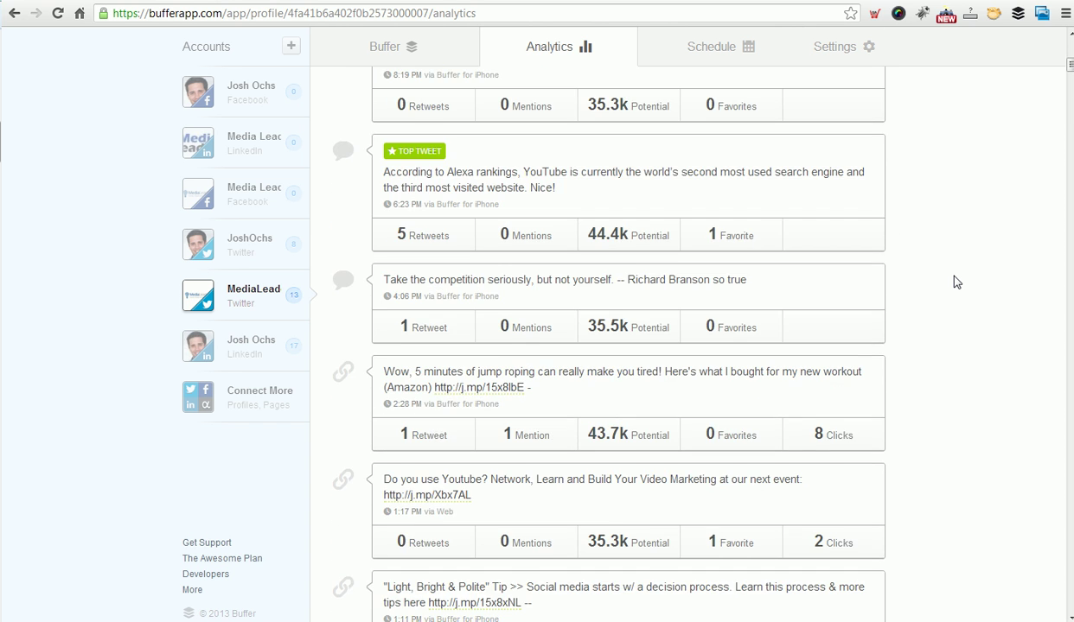
{"action": "scroll", "coordinate": [955, 282], "scroll_direction": "up", "scroll_amount": 2}
{"action": "scroll", "coordinate": [955, 281], "scroll_direction": "down", "scroll_amount": 10}
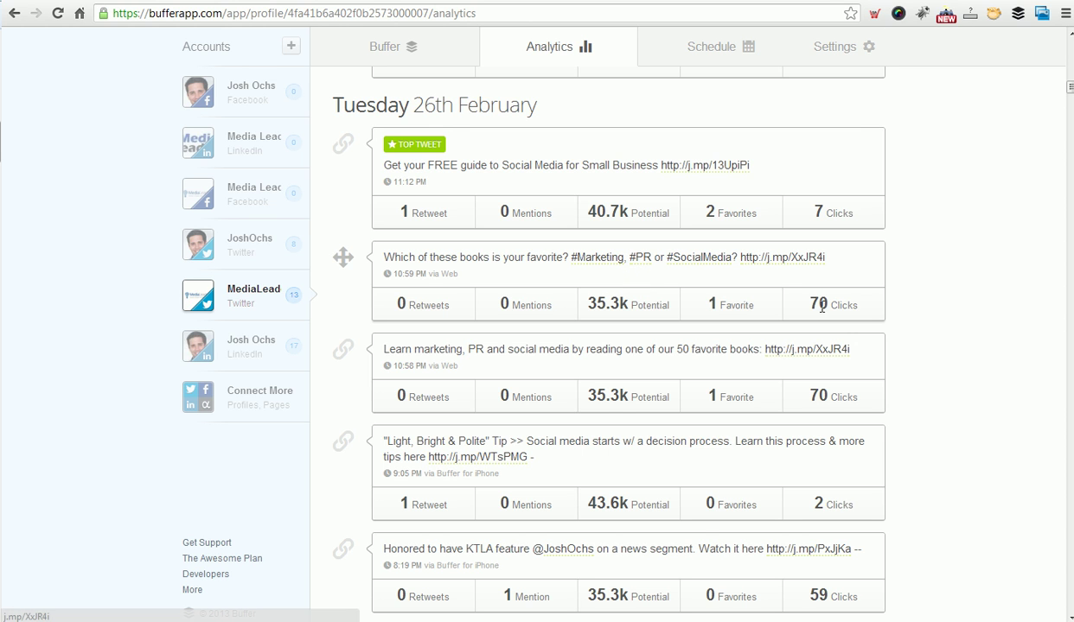
Highlight the 70 Clicks figure on the book tweets to compare their counts.
{"action": "left_click_drag", "start_coordinate": [790, 299], "coordinate": [819, 303]}
{"action": "left_click", "coordinate": [853, 304]}
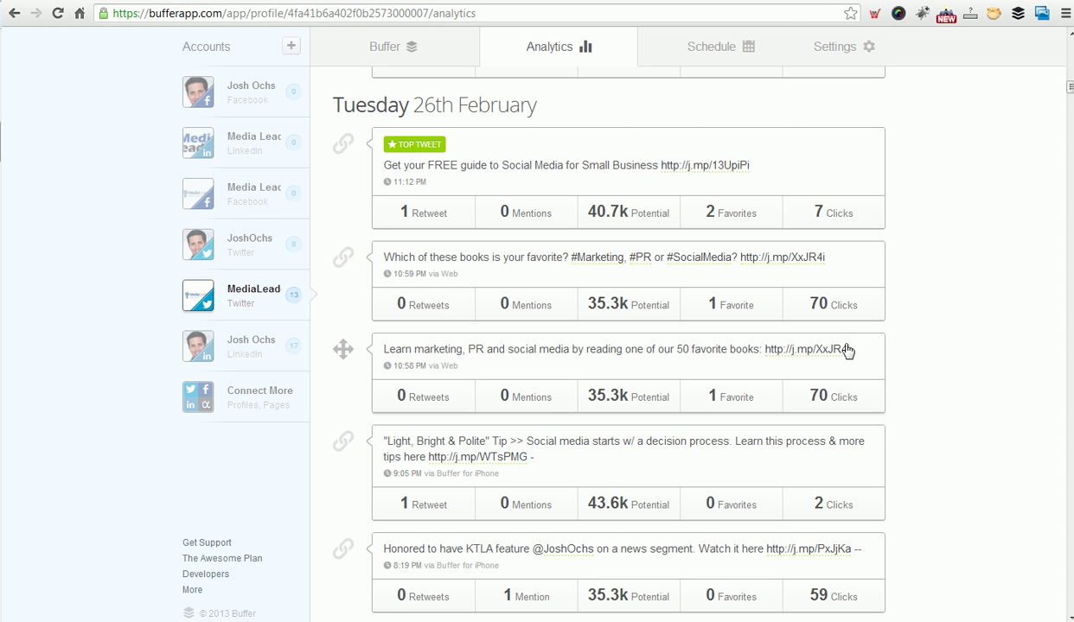
{"action": "left_click_drag", "start_coordinate": [814, 307], "coordinate": [867, 308]}
{"action": "left_click", "coordinate": [718, 399]}
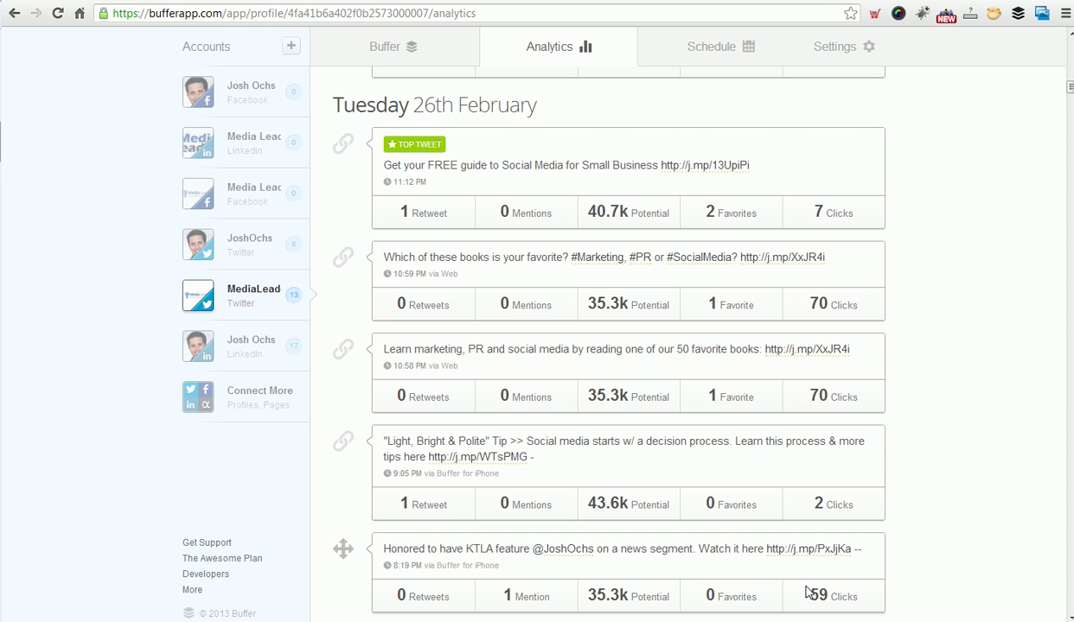
{"action": "left_click_drag", "start_coordinate": [814, 302], "coordinate": [867, 305]}
{"action": "left_click", "coordinate": [811, 309]}
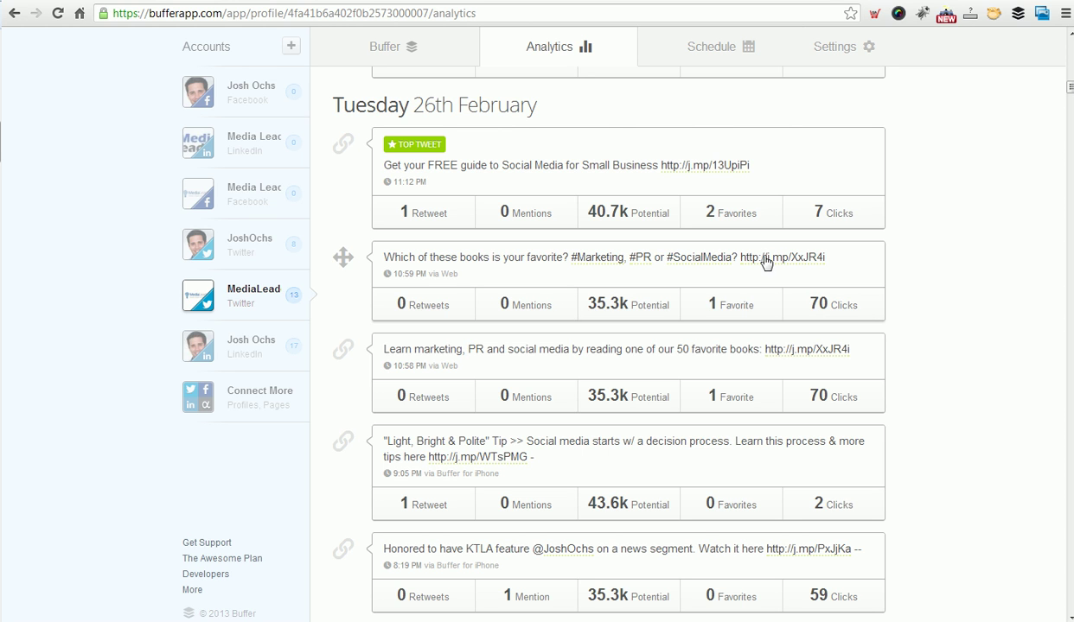
{"action": "left_click_drag", "start_coordinate": [828, 259], "coordinate": [741, 254]}
{"action": "key", "text": "ctrl+c"}
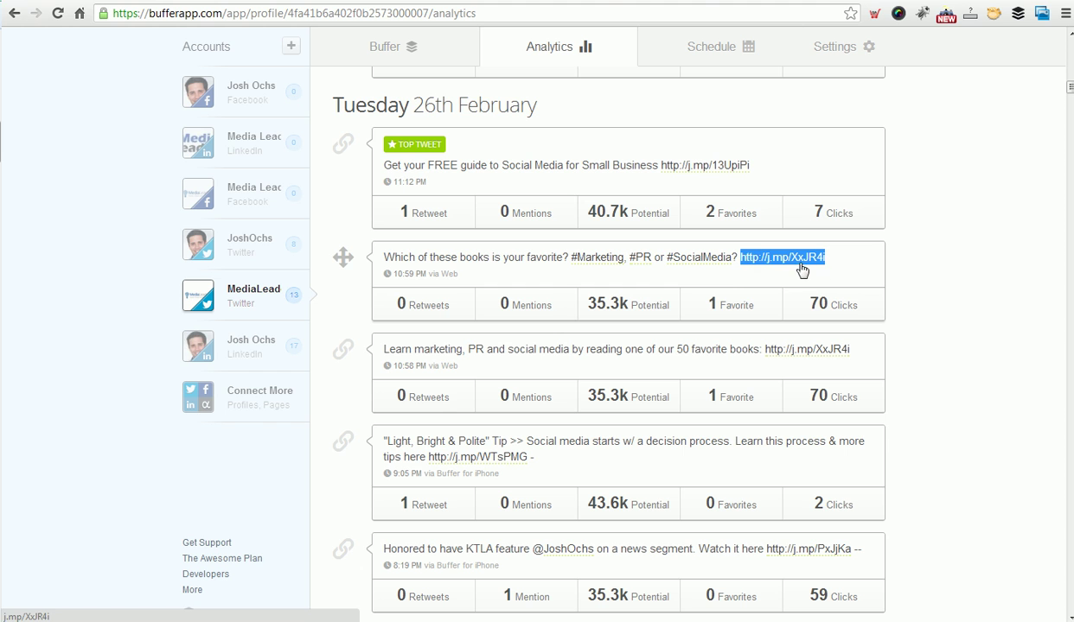
{"action": "key", "text": "ctrl+t"}
{"action": "key", "text": "ctrl+v"}
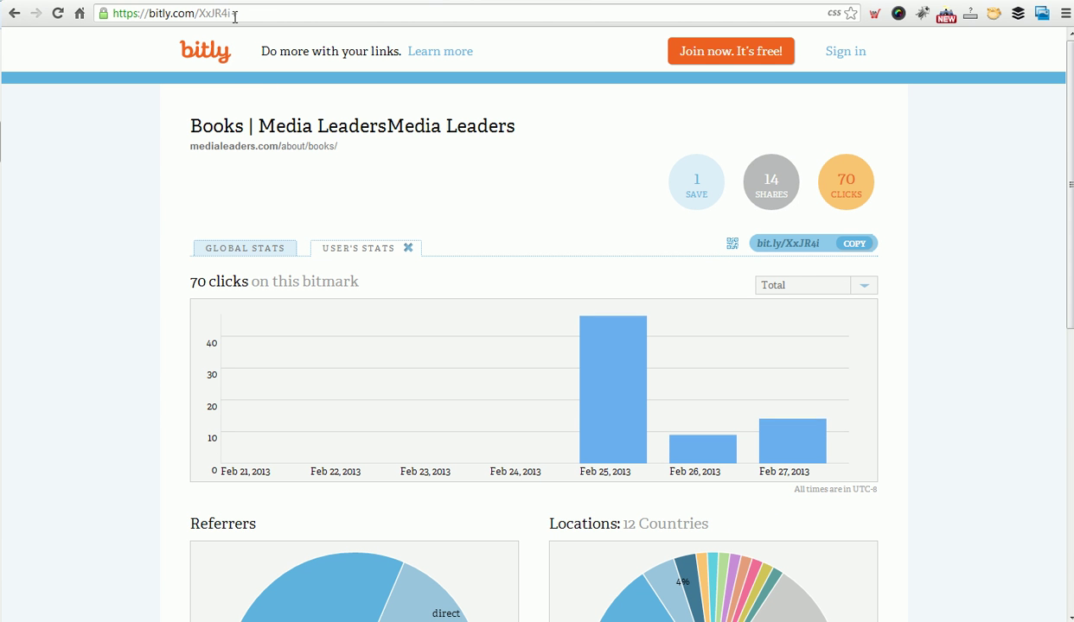
{"action": "mouse_move", "coordinate": [599, 385]}
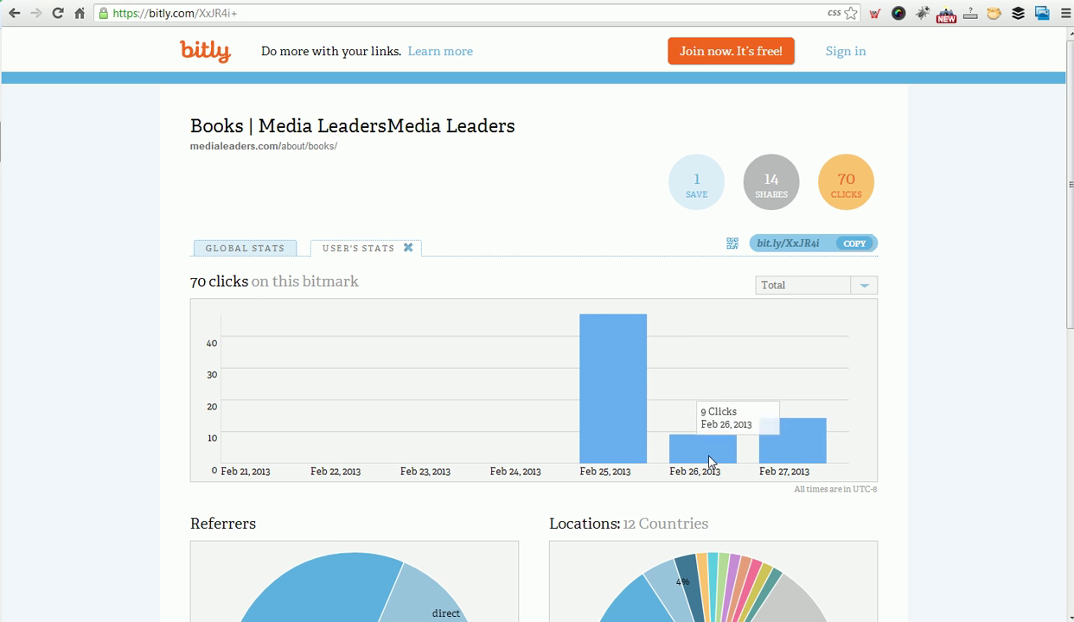
{"action": "mouse_move", "coordinate": [787, 455]}
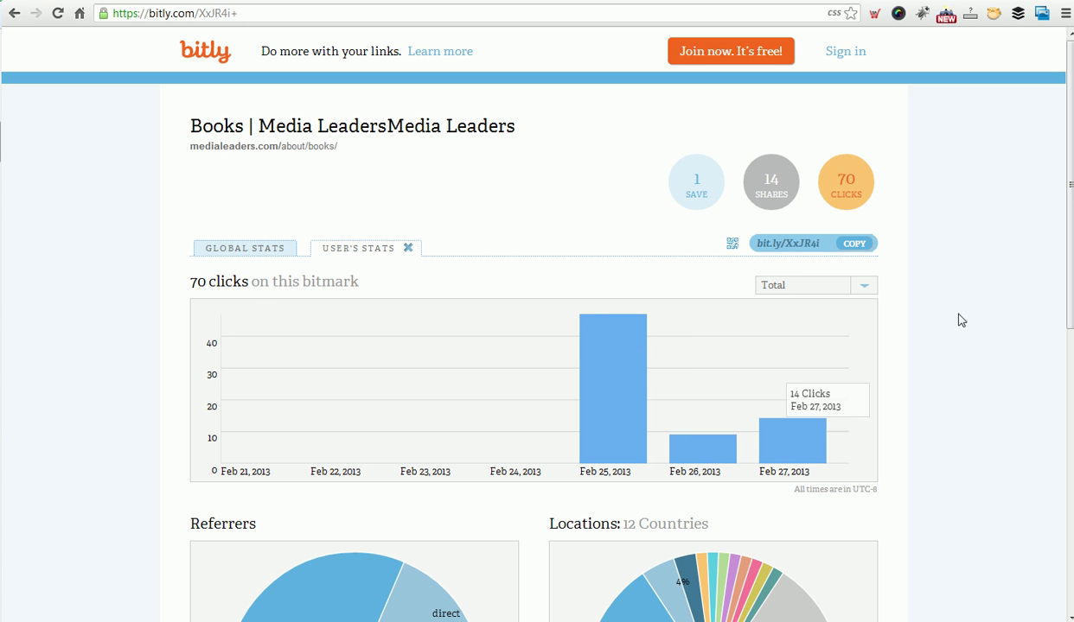
Review the link's referrers and expand the full Country list.
{"action": "left_click_drag", "start_coordinate": [1070, 193], "coordinate": [1071, 223]}
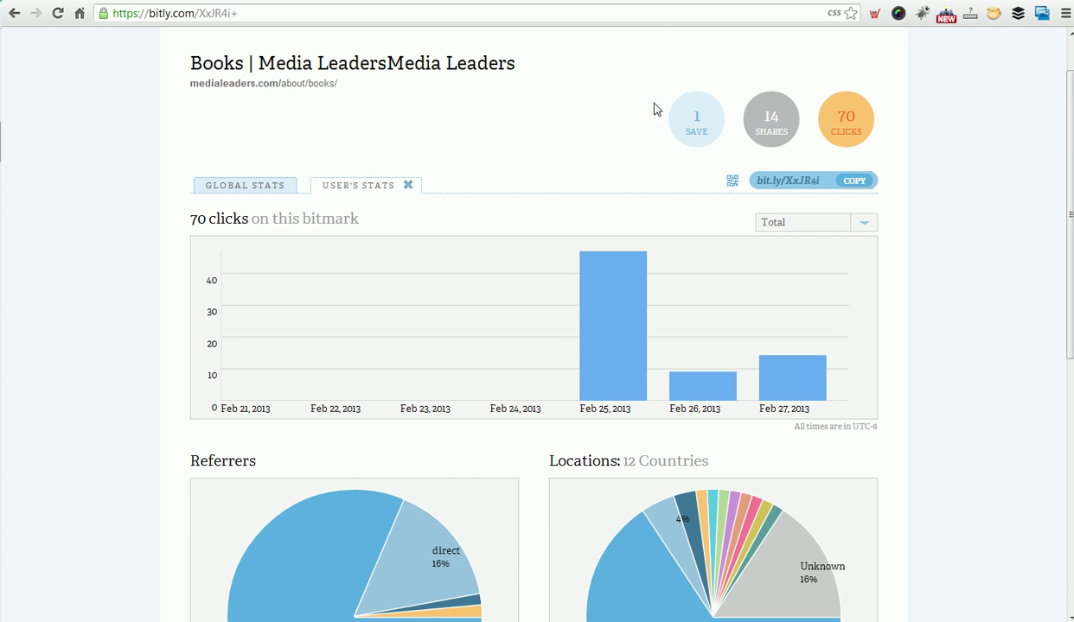
{"action": "scroll", "coordinate": [629, 216], "scroll_direction": "down", "scroll_amount": 1}
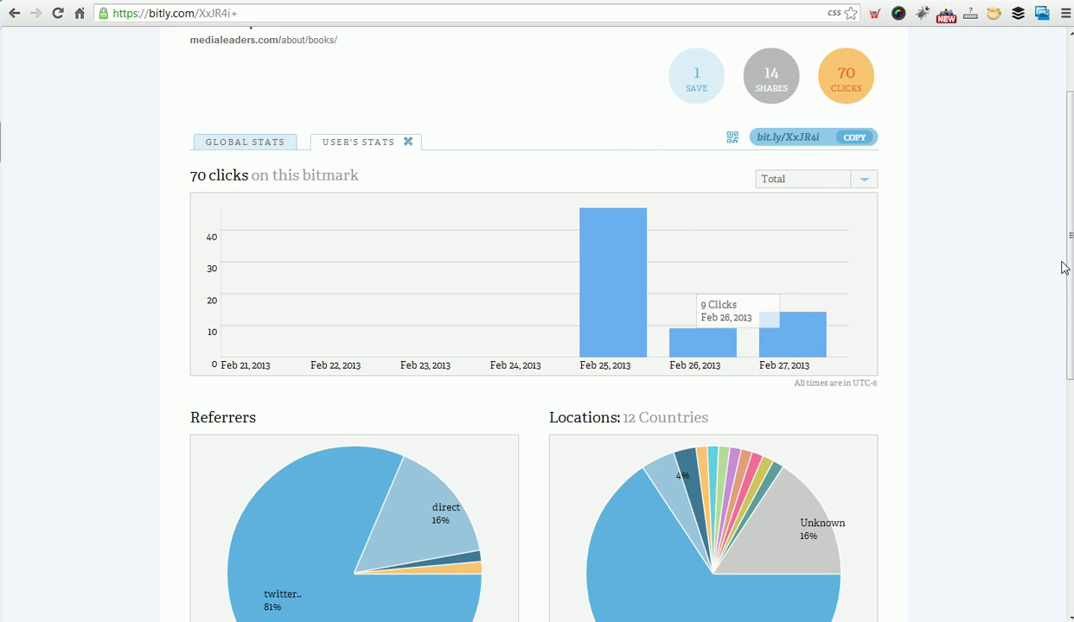
{"action": "left_click_drag", "start_coordinate": [1063, 268], "coordinate": [1055, 360]}
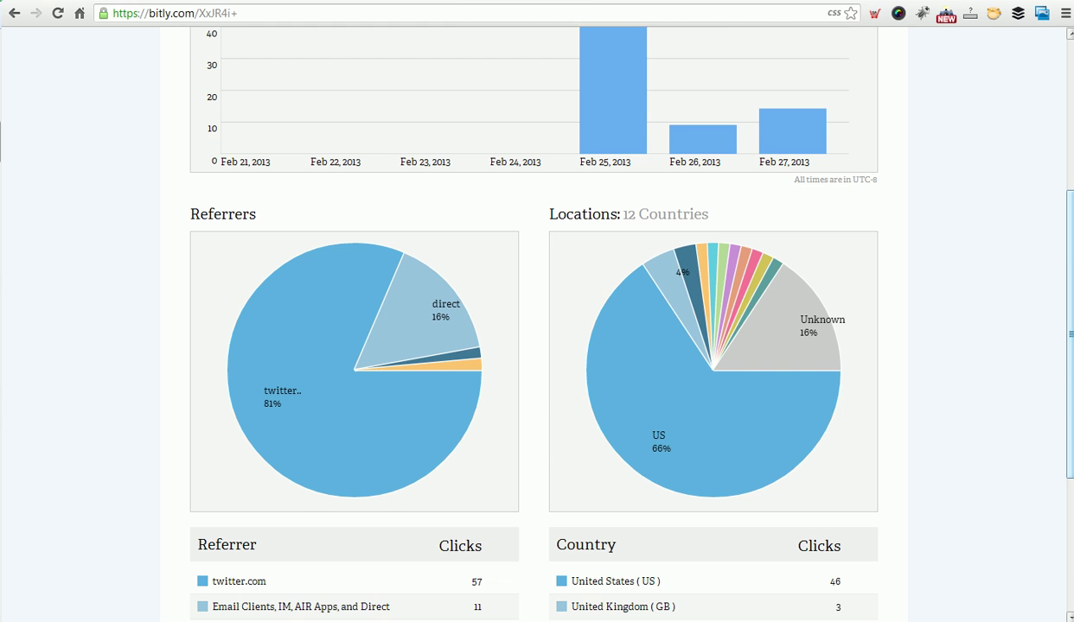
{"action": "scroll", "coordinate": [1070, 333], "scroll_direction": "down", "scroll_amount": 2}
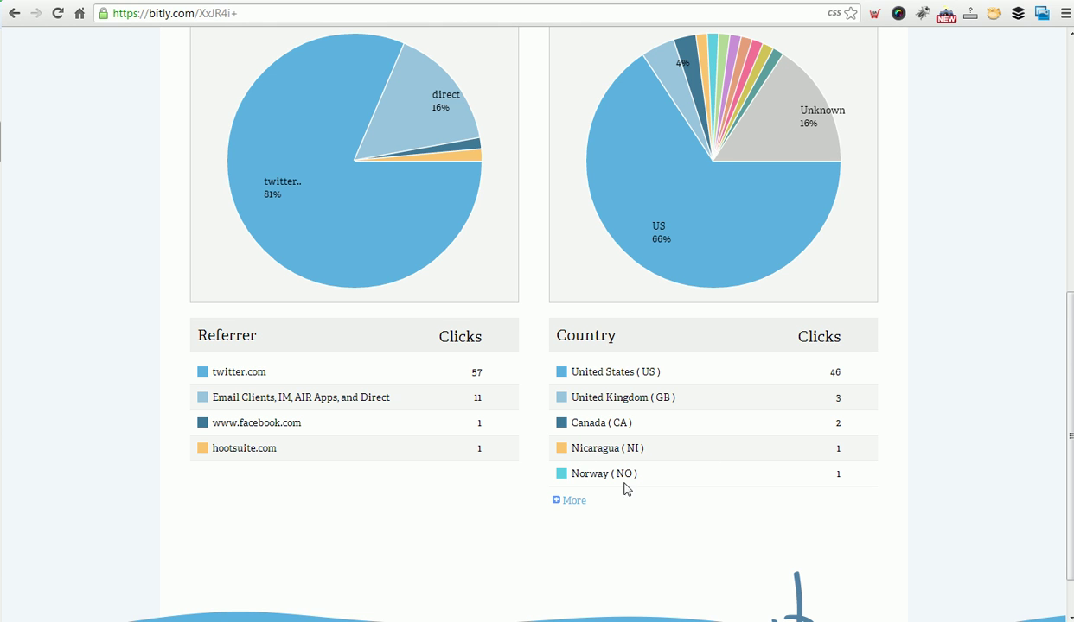
{"action": "left_click", "coordinate": [574, 501]}
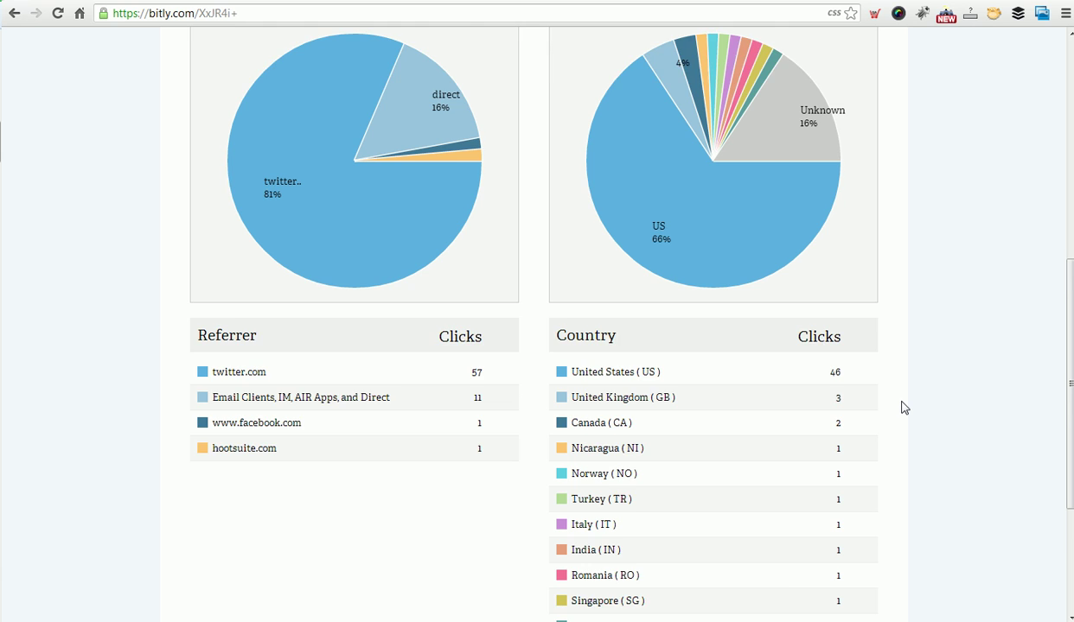
{"action": "scroll", "coordinate": [902, 407], "scroll_direction": "down", "scroll_amount": 1}
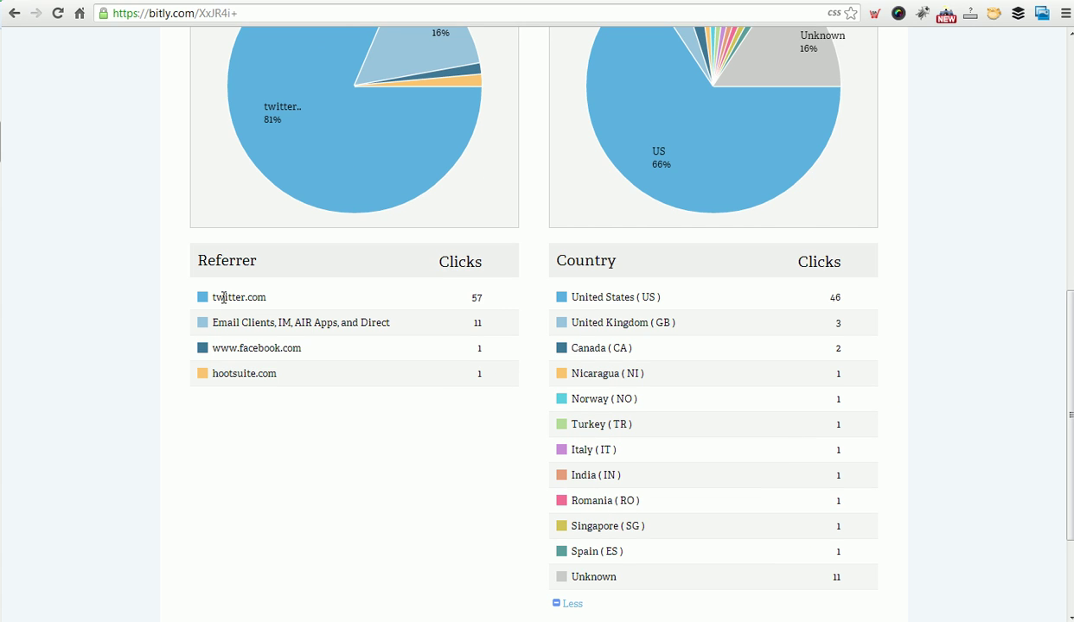
{"action": "scroll", "coordinate": [171, 385], "scroll_direction": "up", "scroll_amount": 5}
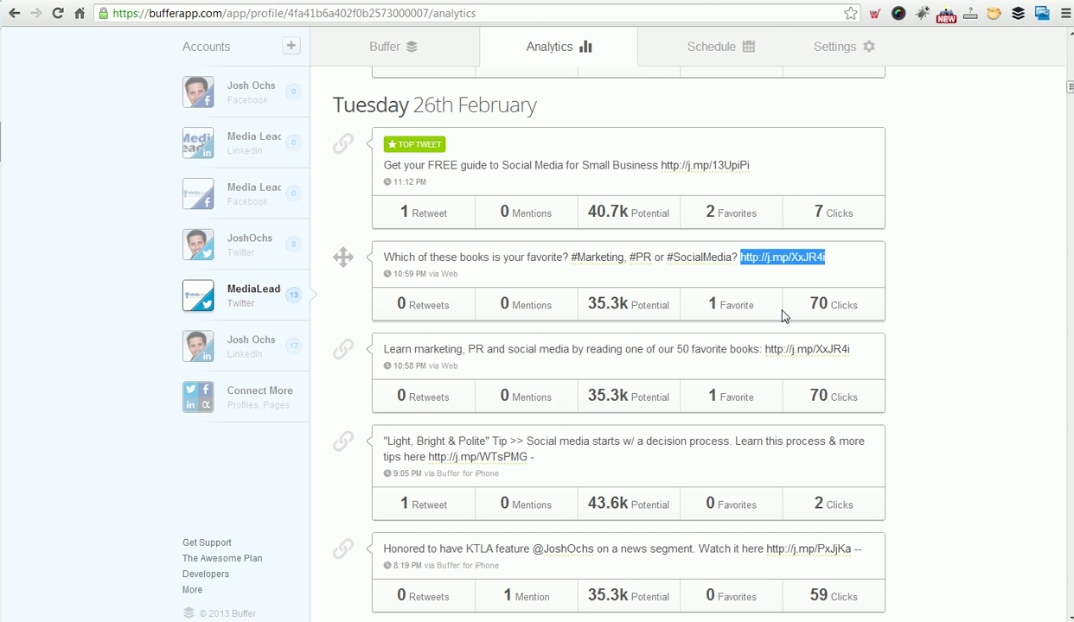
Visit the medialeaders.com recommended-books page and scroll through the book list.
{"action": "left_click", "coordinate": [905, 321]}
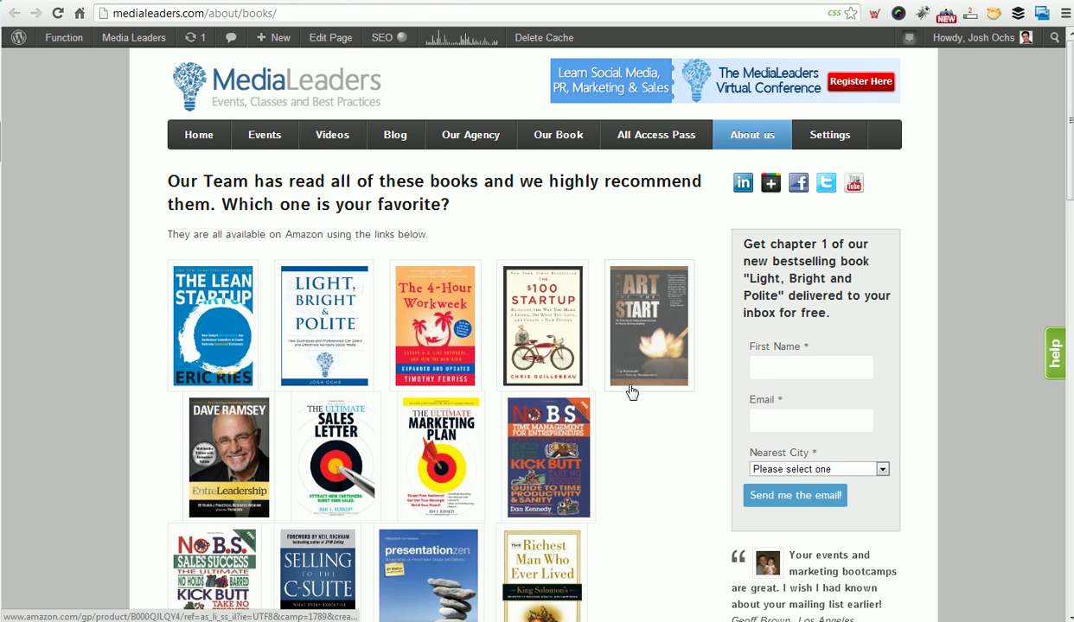
{"action": "scroll", "coordinate": [449, 363], "scroll_direction": "down", "scroll_amount": 4}
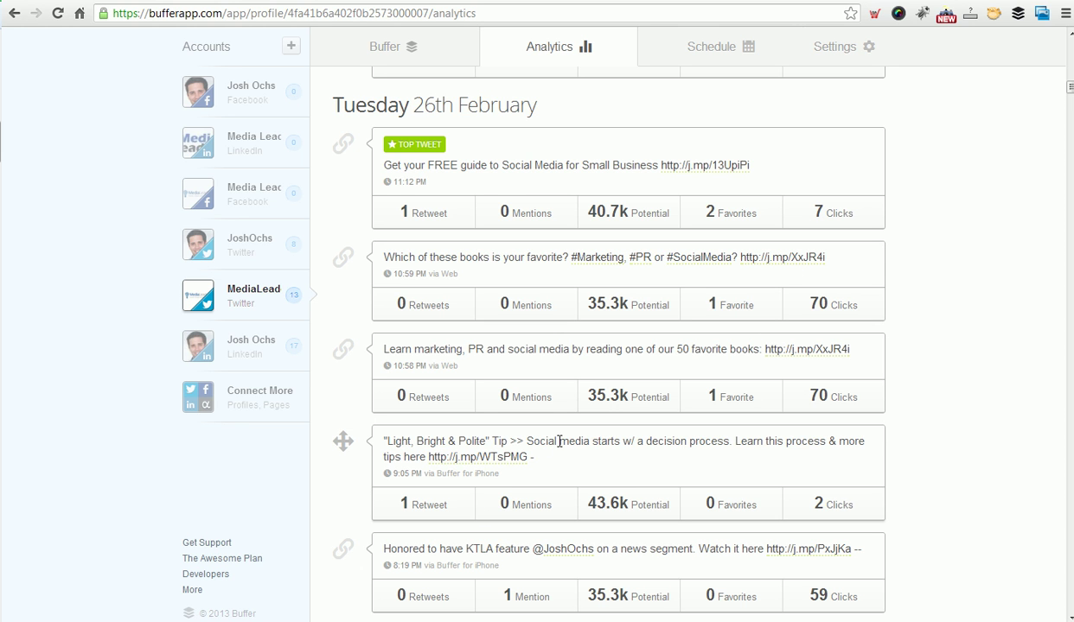
Switch from analytics to the MediaLead Twitter queue and check the first Alexa YouTube post.
{"action": "scroll", "coordinate": [939, 445], "scroll_direction": "down", "scroll_amount": 6}
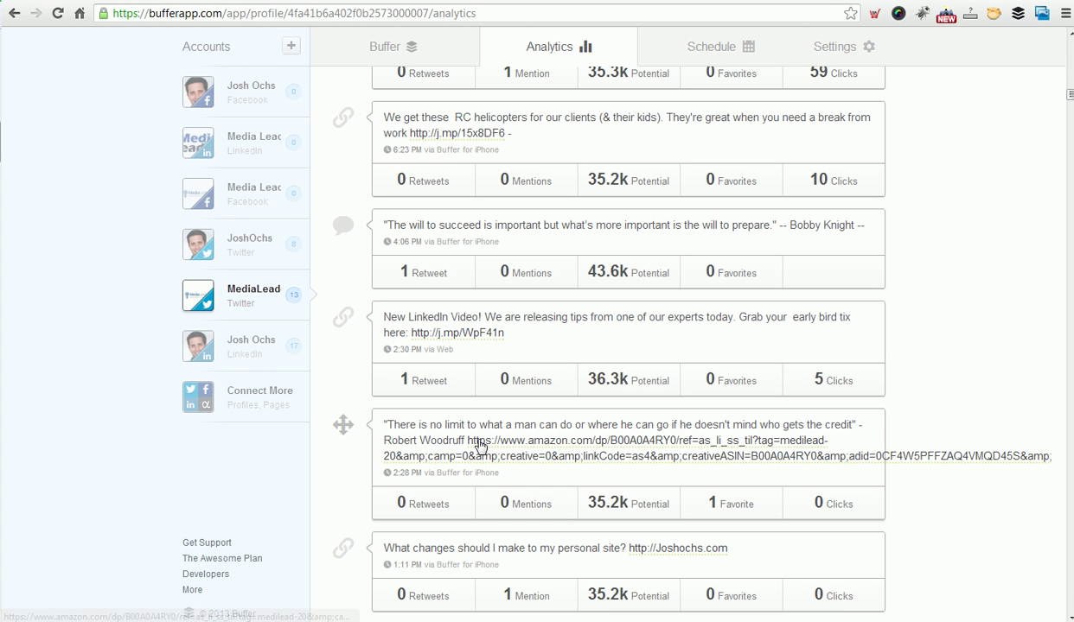
{"action": "left_click", "coordinate": [416, 52]}
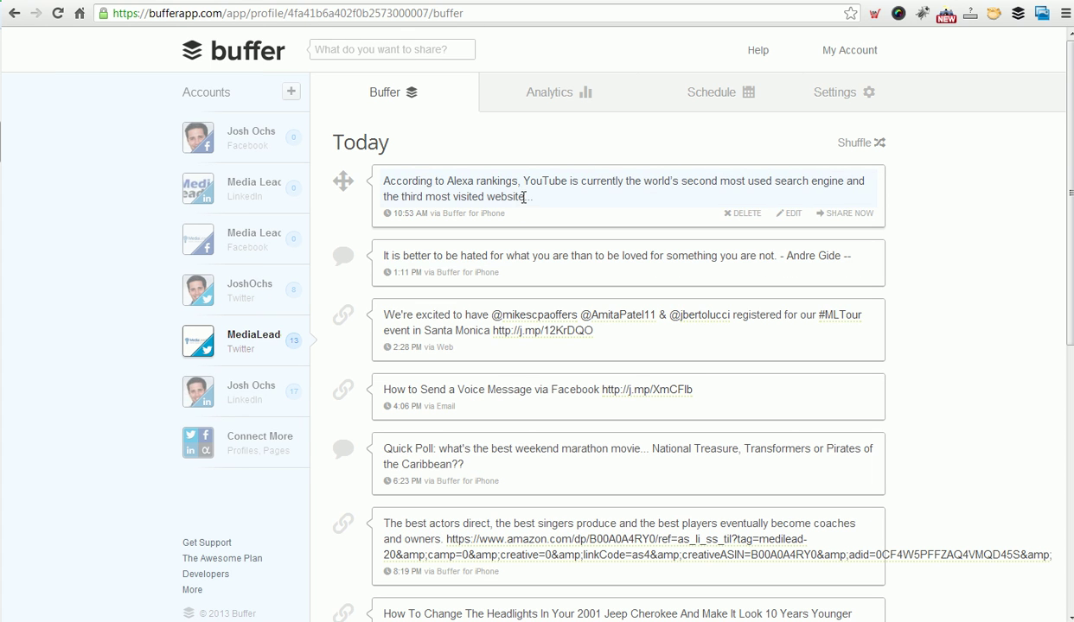
{"action": "left_click", "coordinate": [524, 198]}
{"action": "left_click", "coordinate": [973, 205]}
{"action": "left_click", "coordinate": [784, 215]}
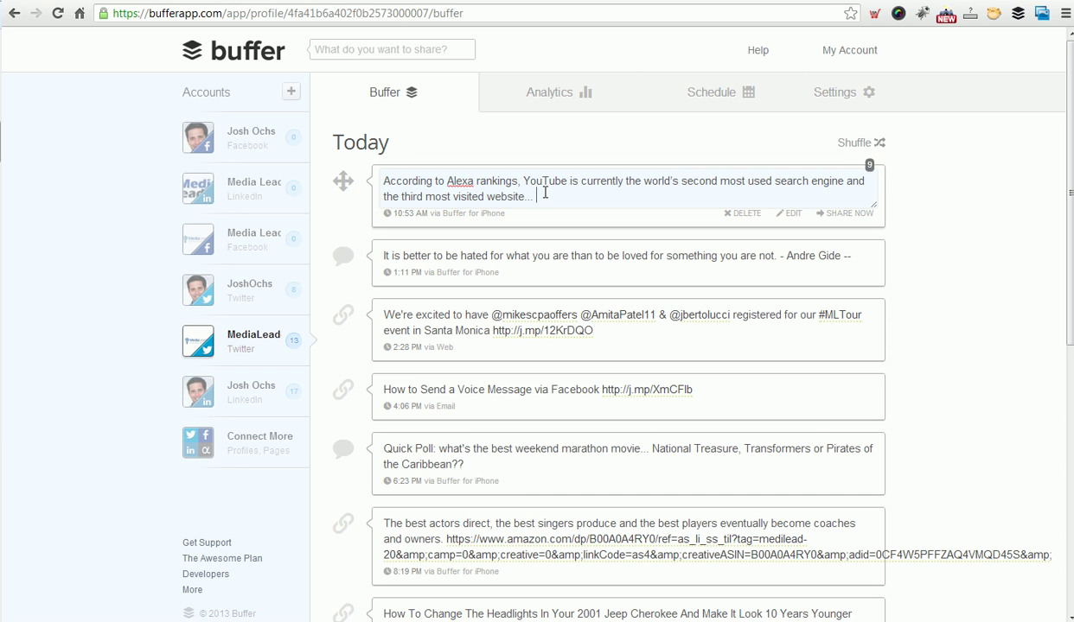
{"action": "type", "text": "http://MediaLeaders.com"}
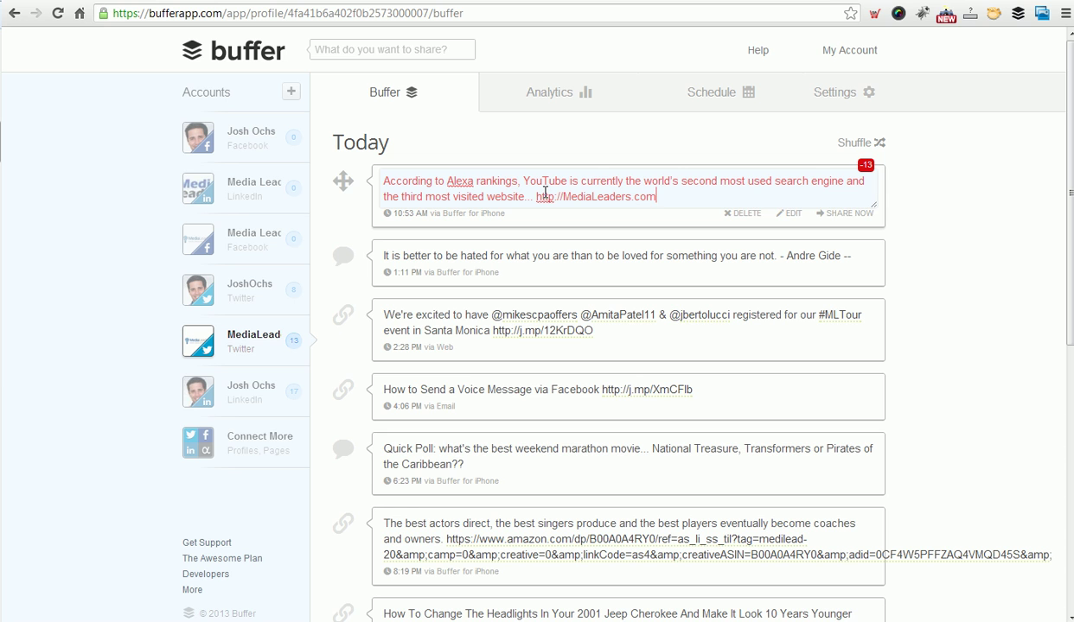
{"action": "left_click", "coordinate": [947, 219]}
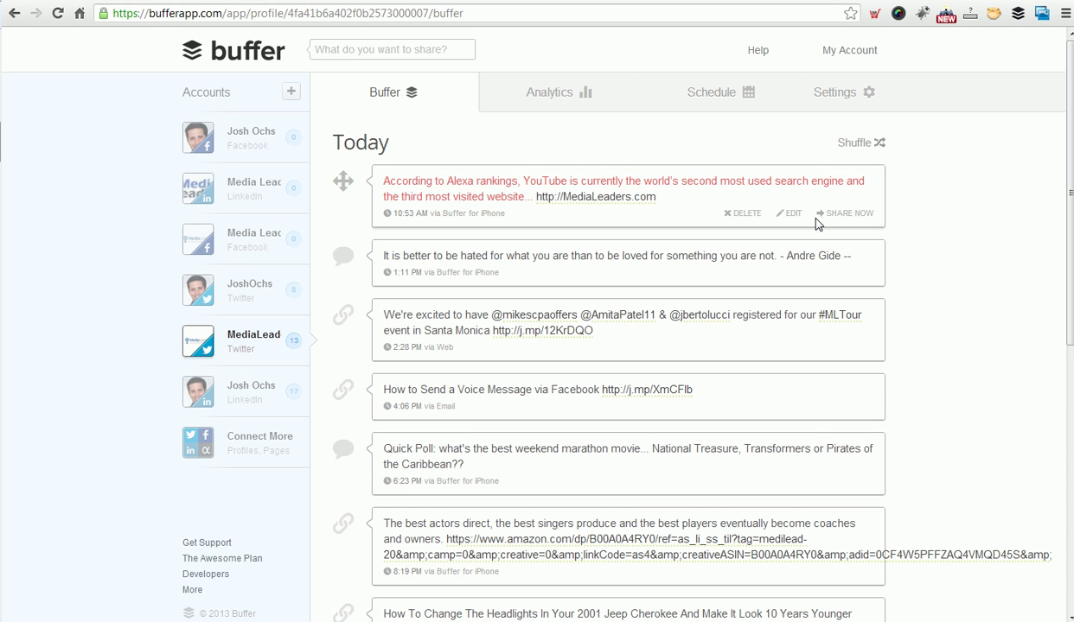
{"action": "left_click", "coordinate": [674, 197]}
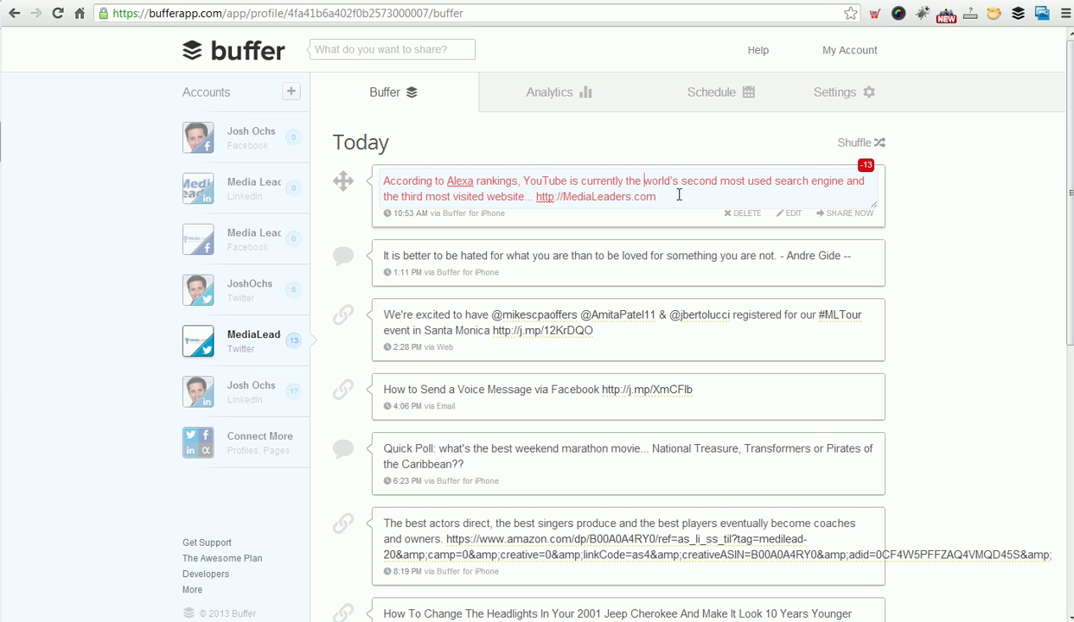
{"action": "left_click_drag", "start_coordinate": [659, 197], "coordinate": [537, 200]}
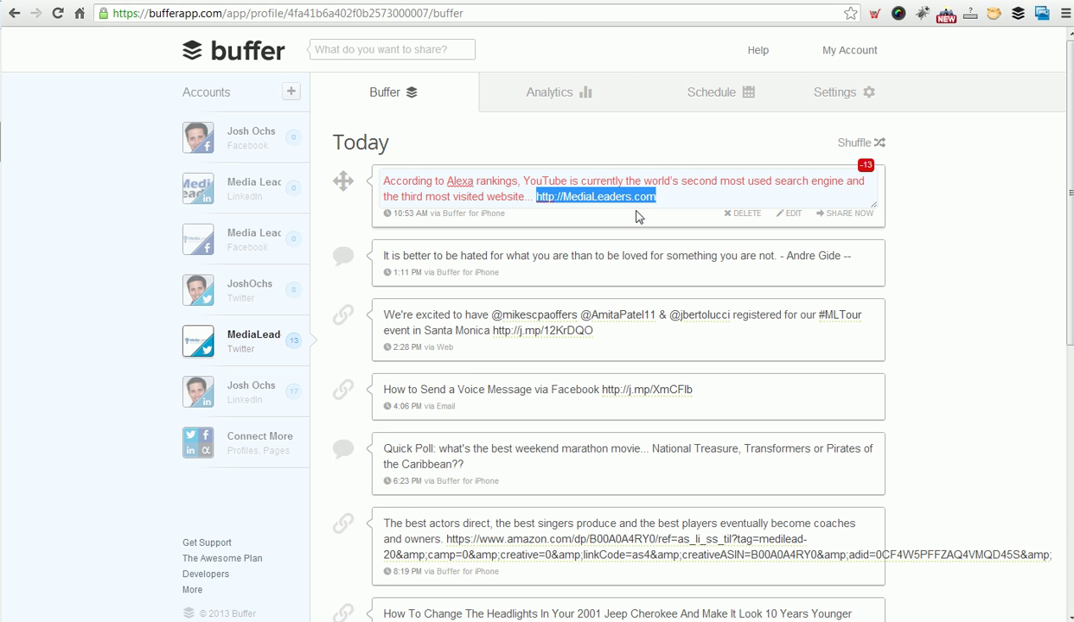
{"action": "key", "text": "BackSpace"}
{"action": "left_click", "coordinate": [663, 255]}
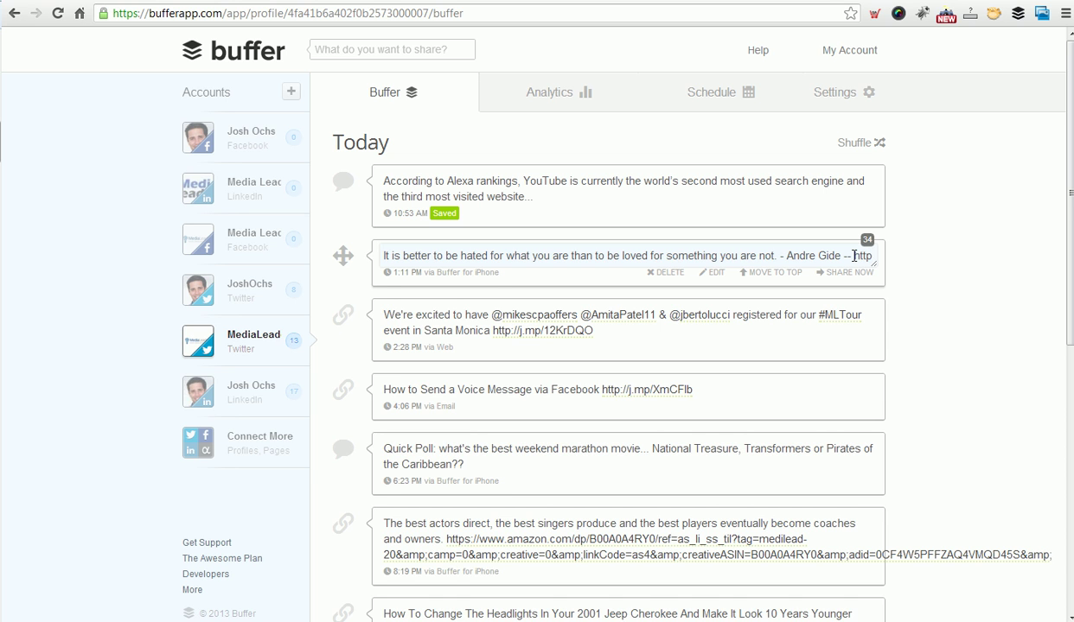
{"action": "type", "text": "://medialeaders.com"}
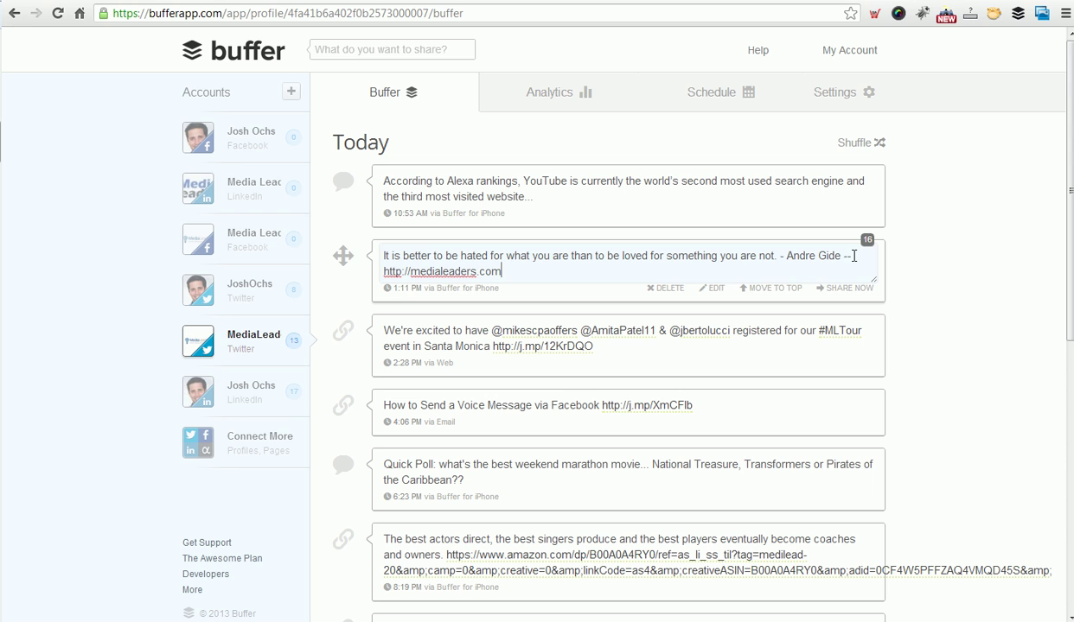
{"action": "left_click", "coordinate": [942, 284]}
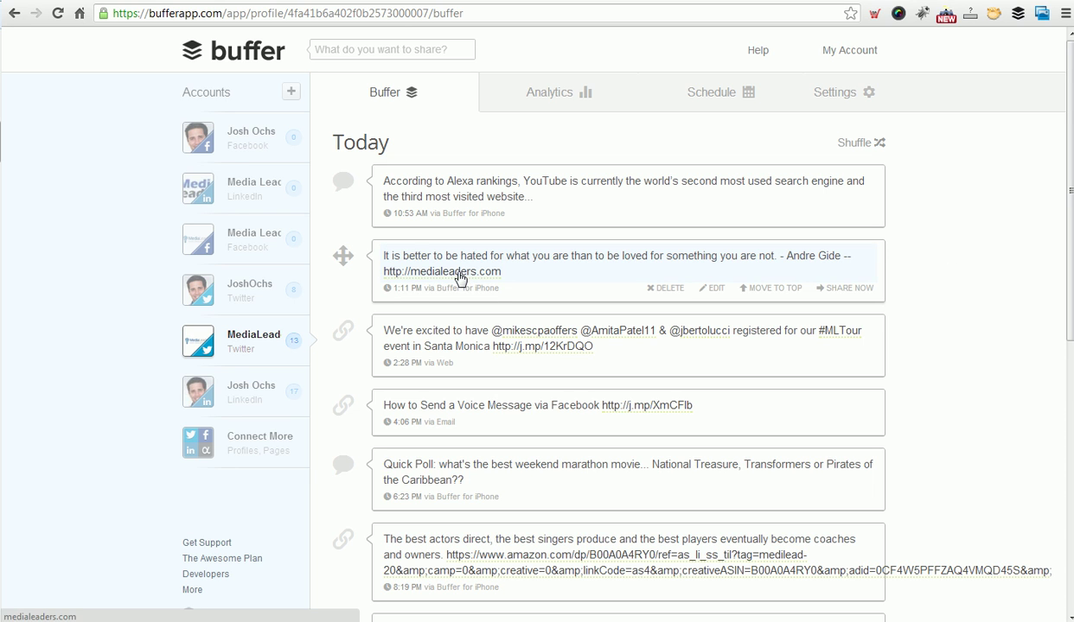
{"action": "left_click", "coordinate": [383, 50]}
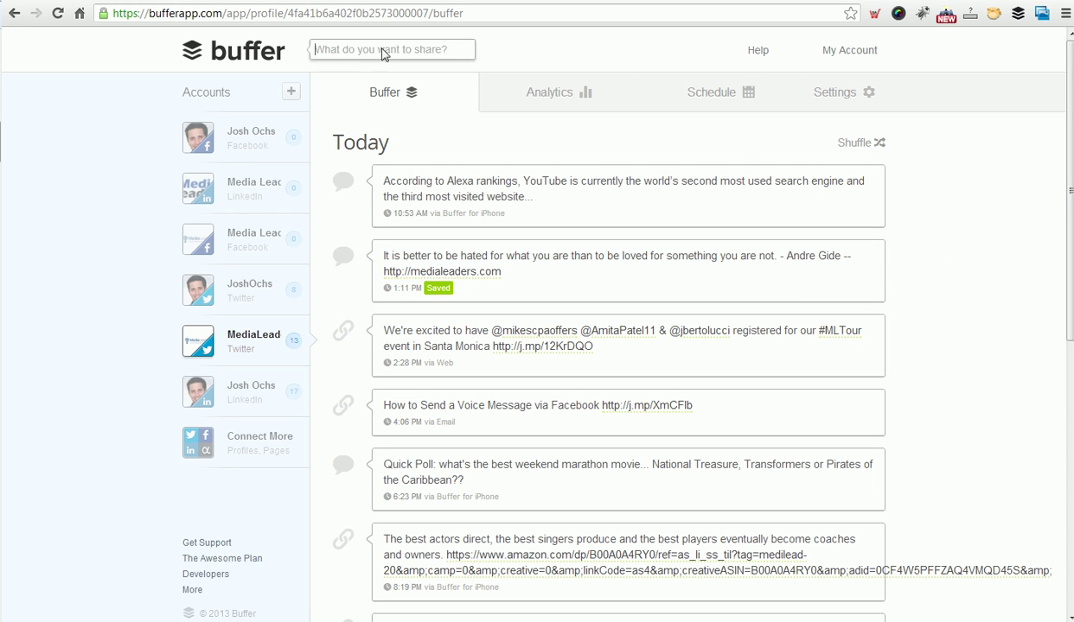
{"action": "left_click", "coordinate": [858, 227]}
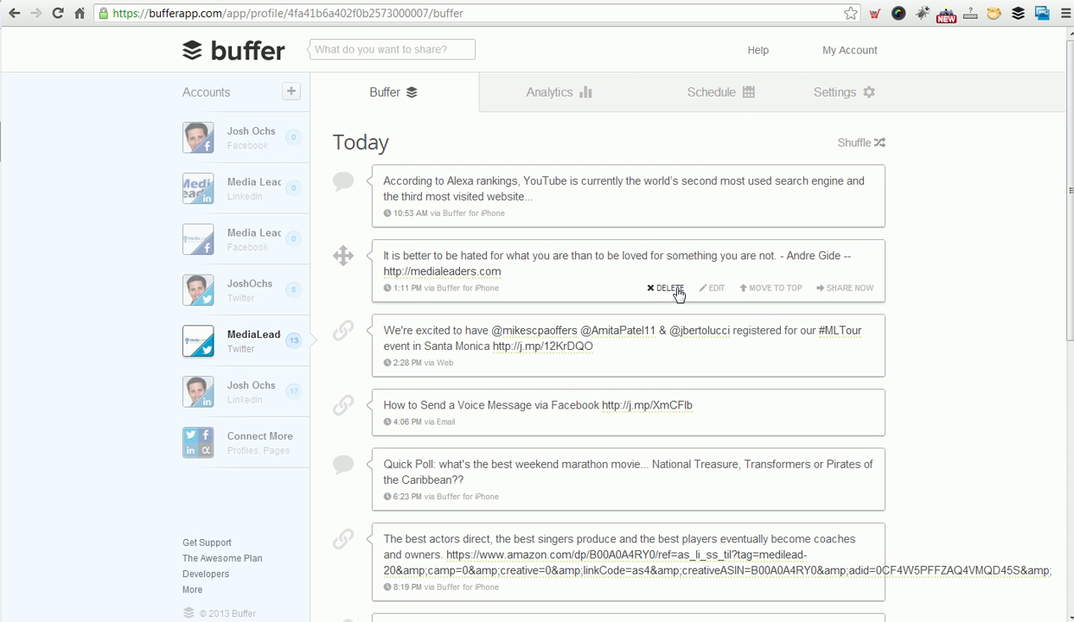
Reopen the Andre Gide quote post to check its text, then close the editor.
{"action": "left_click", "coordinate": [713, 289]}
{"action": "right_click", "coordinate": [487, 273]}
{"action": "left_click", "coordinate": [449, 272]}
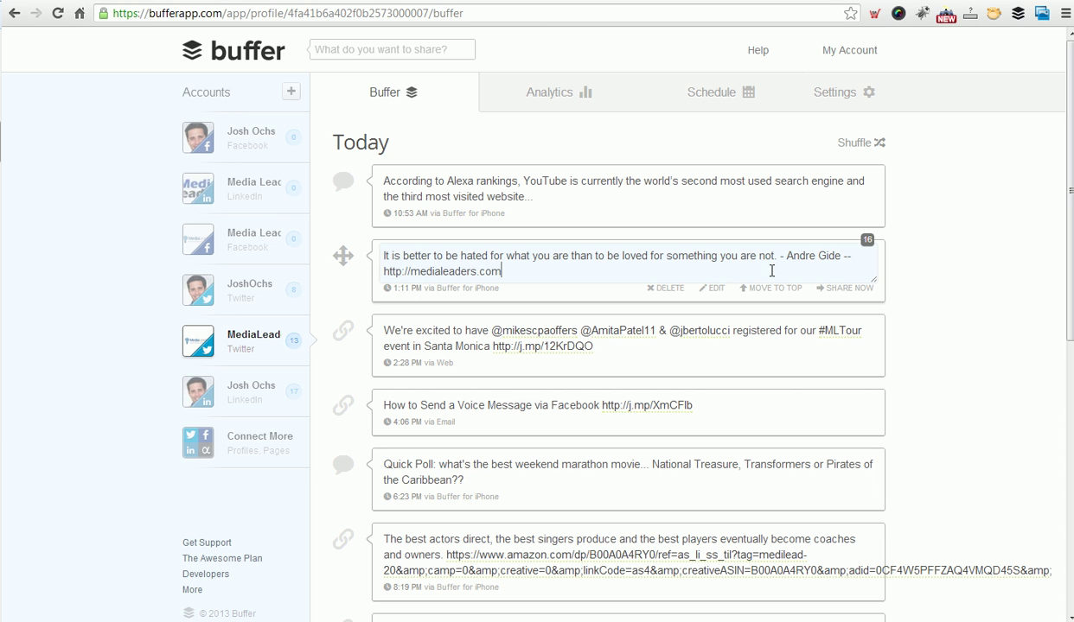
{"action": "left_click", "coordinate": [942, 282]}
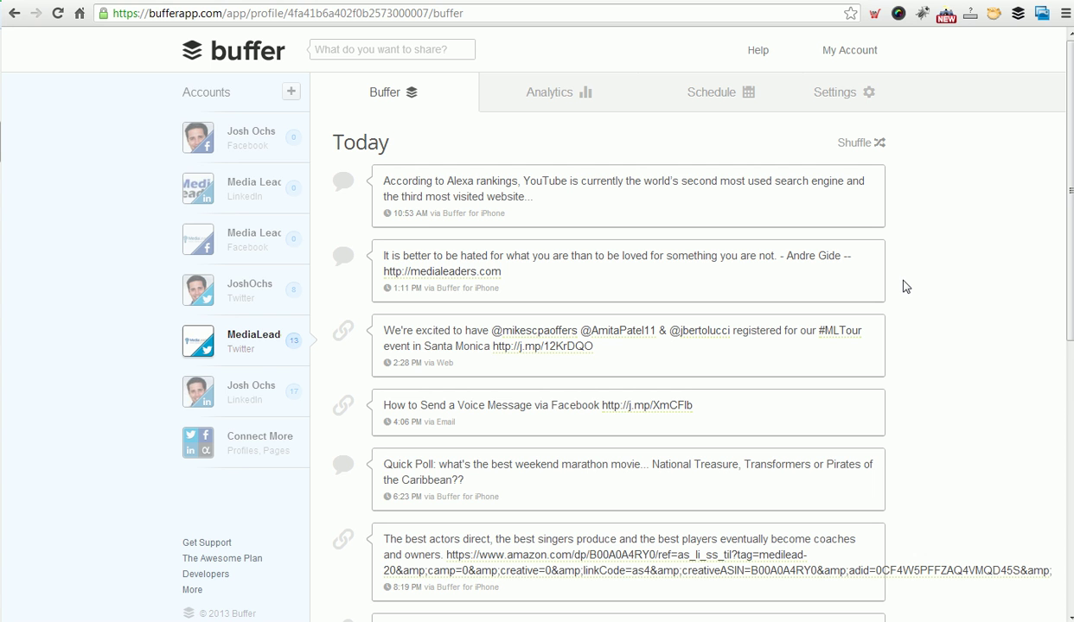
Scroll through today's MediaLead Twitter queue to review the linked quote and #MLTour post.
{"action": "scroll", "coordinate": [905, 287], "scroll_direction": "down", "scroll_amount": 6}
{"action": "scroll", "coordinate": [905, 287], "scroll_direction": "up", "scroll_amount": 6}
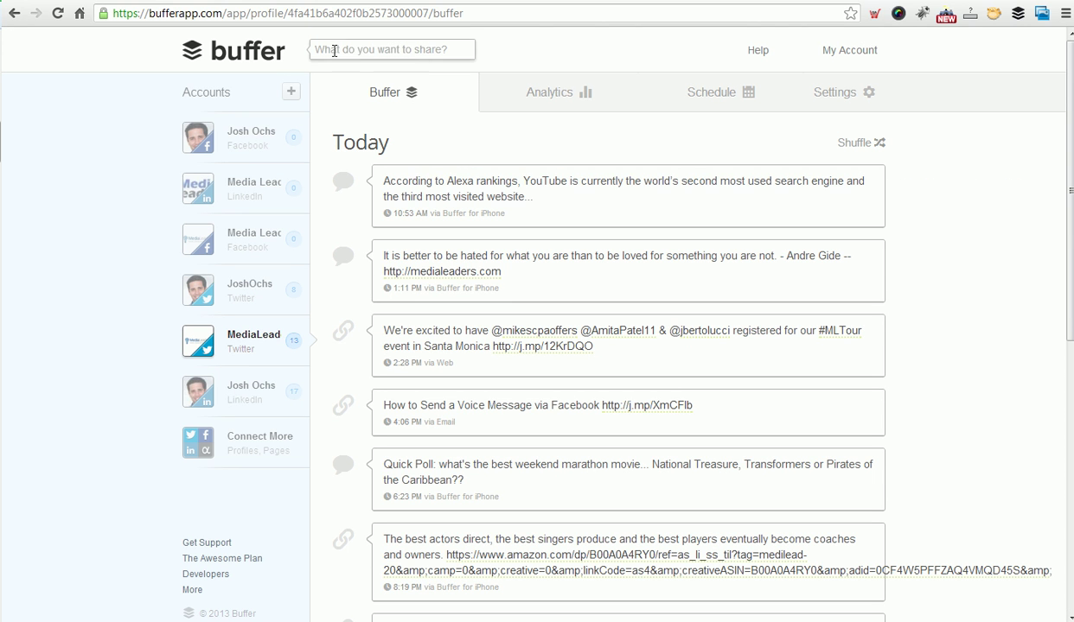